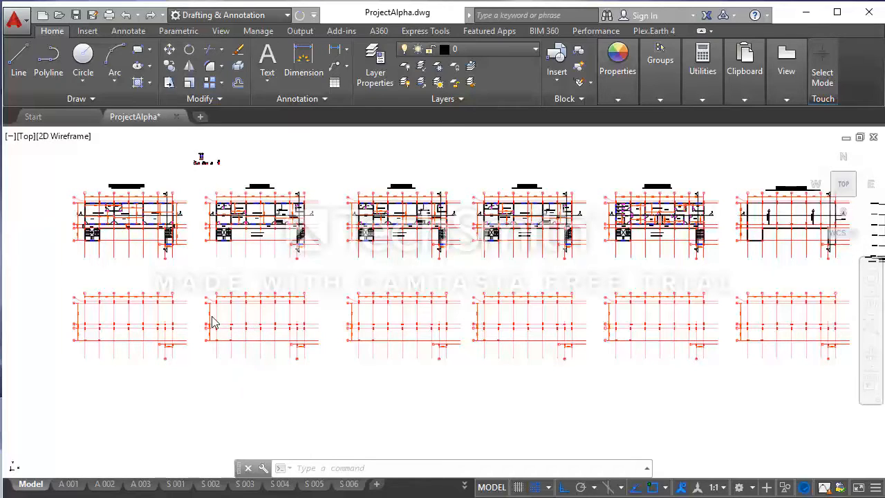
- Examine the second column grid layout and the 1st Floor Plan above it, especially the wall and columns along axis A
scroll(242, 315, "up", 6)
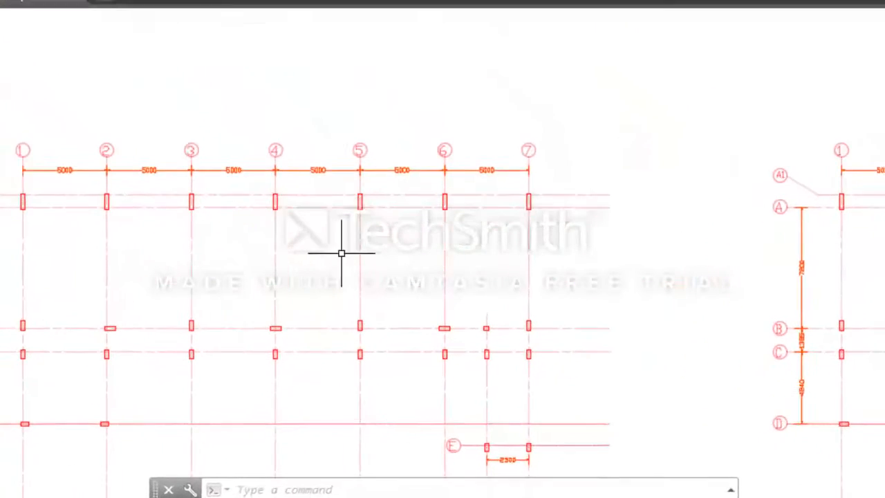
middle_click_drag(302, 307, 430, 270)
middle_click_drag(423, 202, 423, 209)
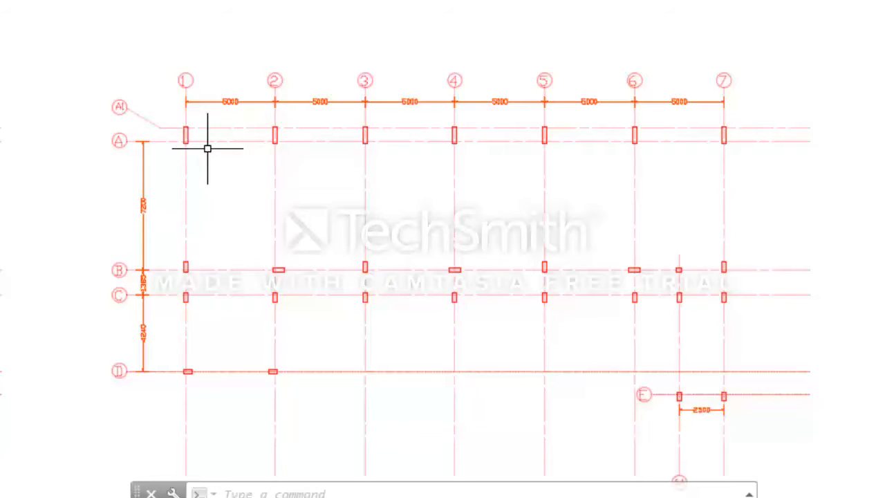
scroll(227, 161, "down", 2)
mouse_move(229, 168)
middle_mouse_down()
mouse_move(257, 217)
mouse_move(278, 307)
middle_mouse_up()
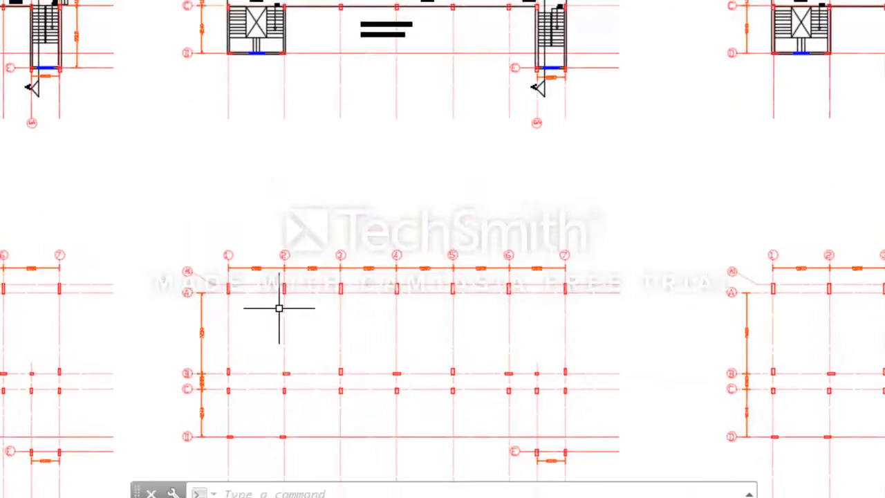
mouse_move(304, 137)
middle_mouse_down()
mouse_move(311, 163)
mouse_move(306, 381)
middle_mouse_up()
scroll(401, 176, "up", 2)
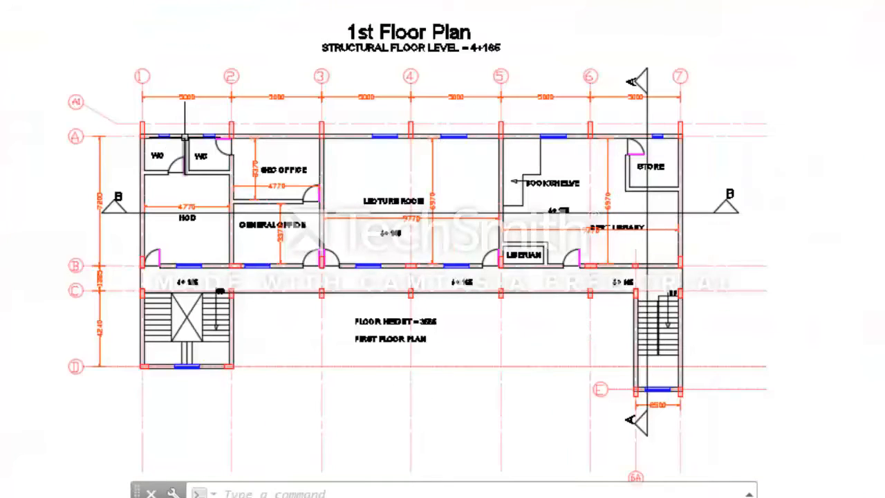
scroll(185, 137, "up", 2)
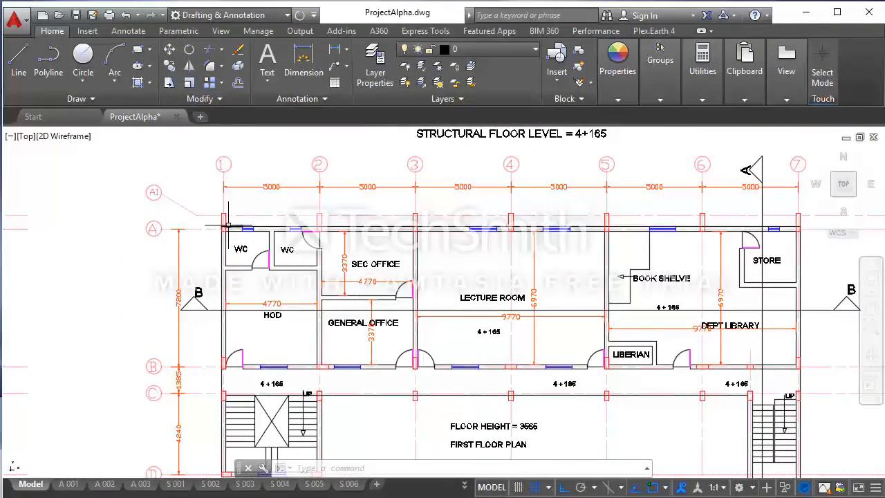
scroll(250, 220, "up", 2)
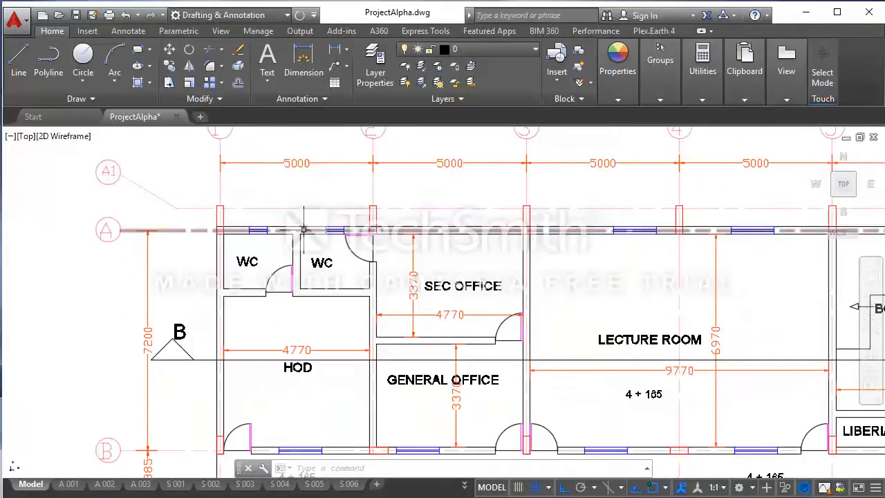
middle_click_drag(293, 219, 181, 220)
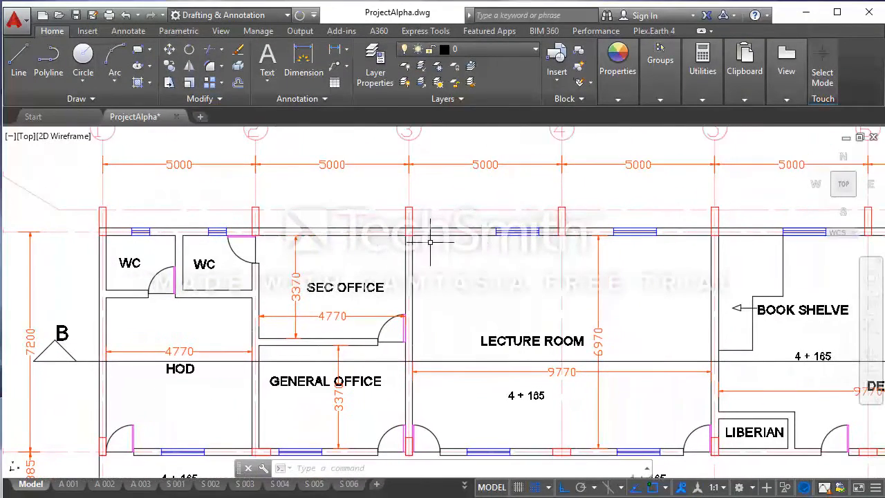
scroll(289, 238, "down", 2)
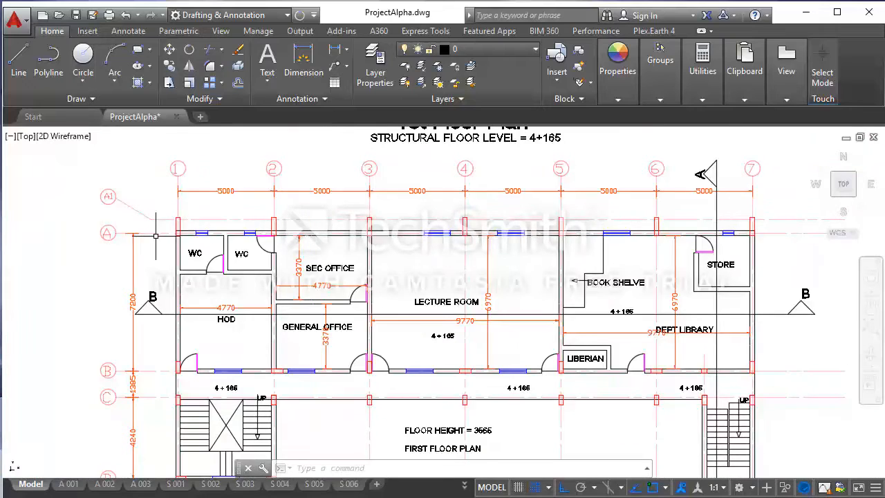
- Measure the thickness of the axis A wall at the column on axis 1 of the 1st Floor Plan
scroll(156, 236, "up", 2)
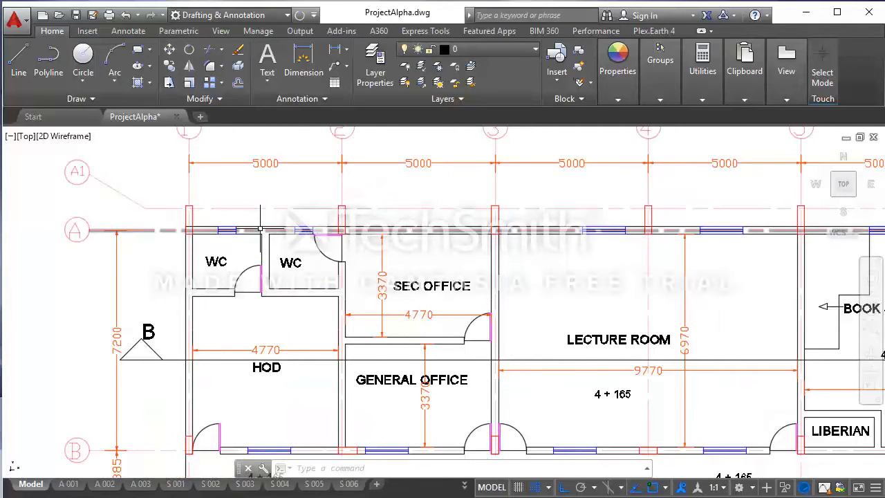
scroll(260, 228, "up", 5)
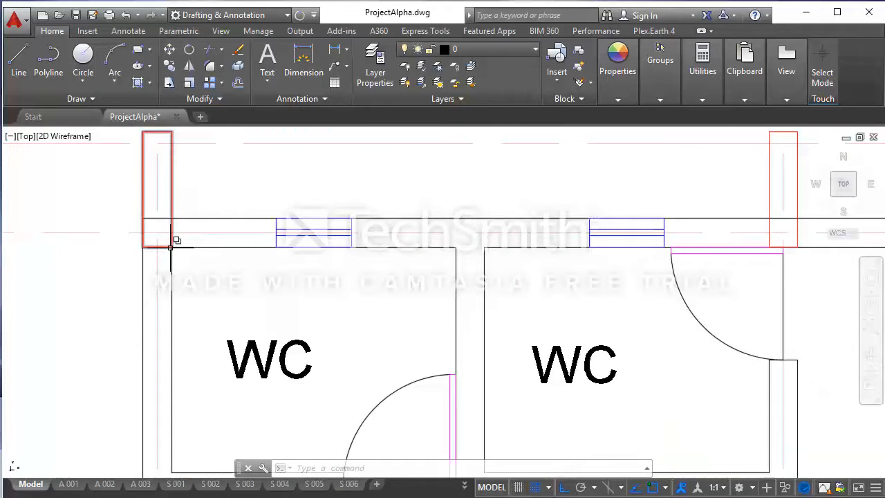
left_click(701, 99)
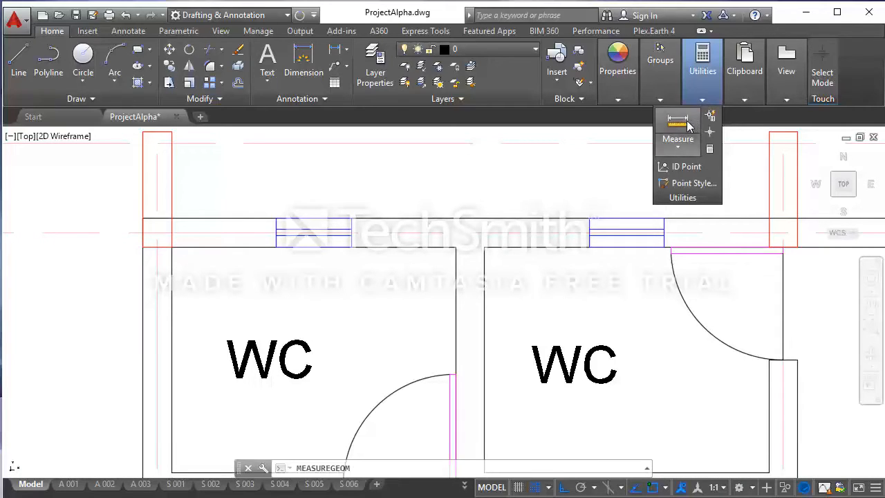
left_click(683, 147)
left_click(668, 179)
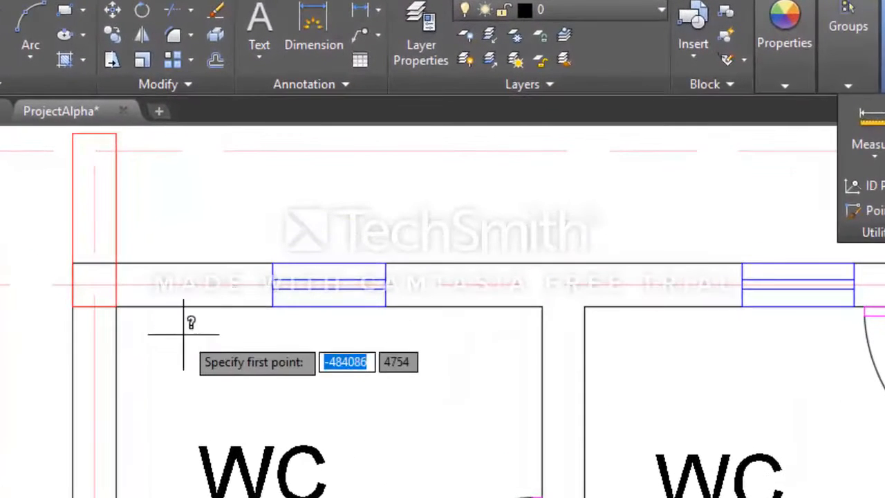
left_click(130, 288)
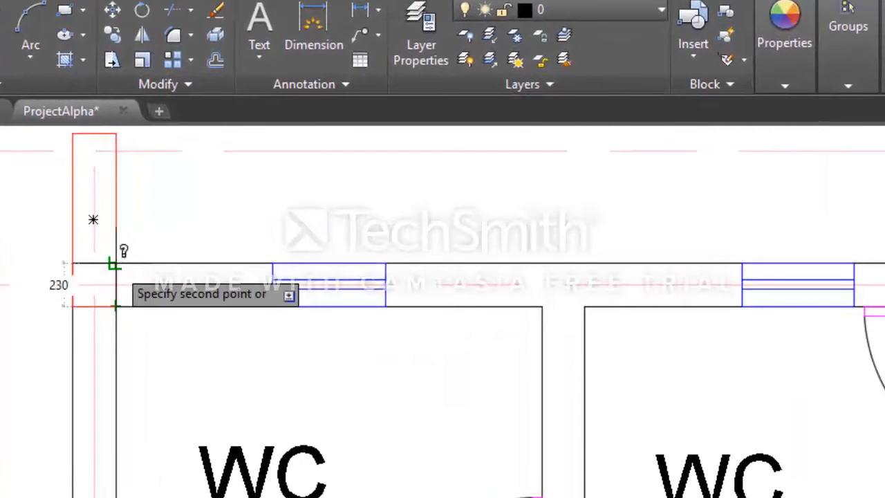
left_click(115, 264)
key("Return")
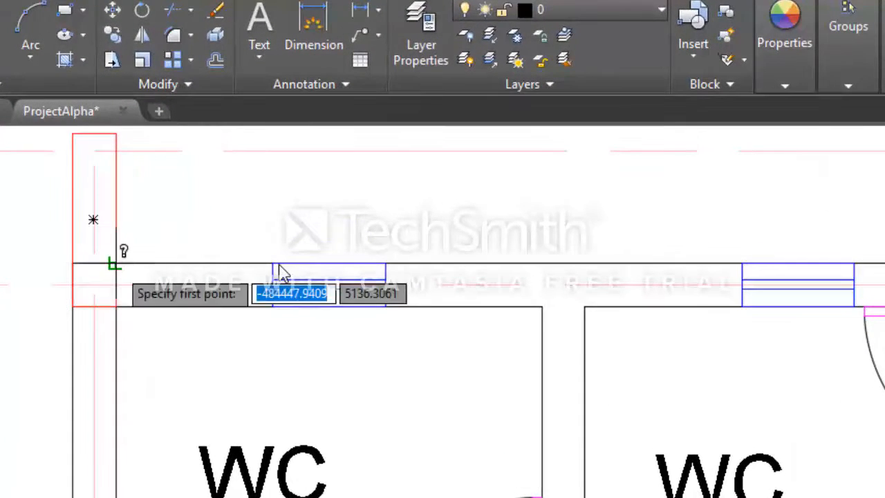
left_click(116, 263)
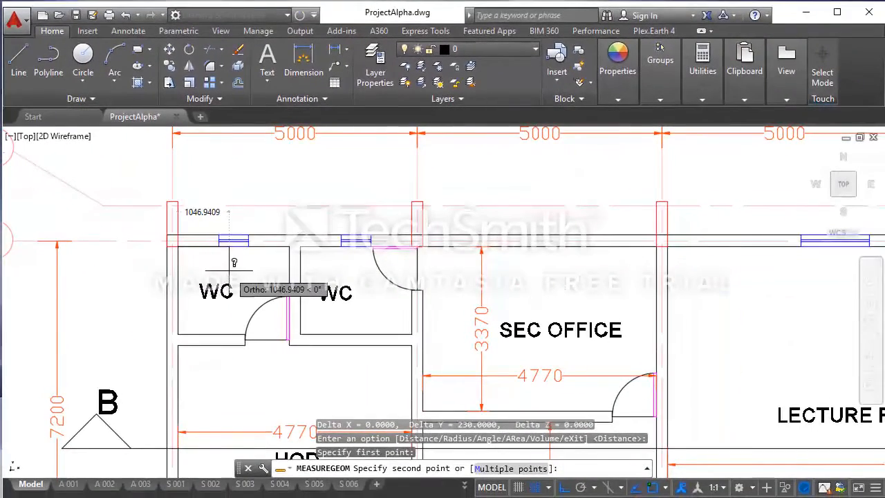
key("Escape")
- Measure the thickness of the axis A wall at the column on axis 7, beside the store
scroll(238, 229, "down", 4)
mouse_move(842, 269)
middle_mouse_down()
mouse_move(547, 269)
mouse_move(601, 284)
mouse_move(682, 284)
middle_mouse_up()
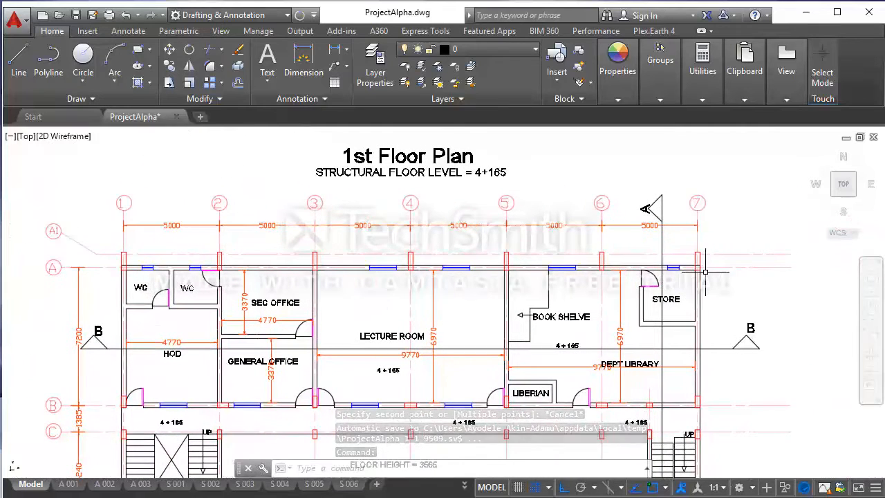
scroll(698, 265, "up", 5)
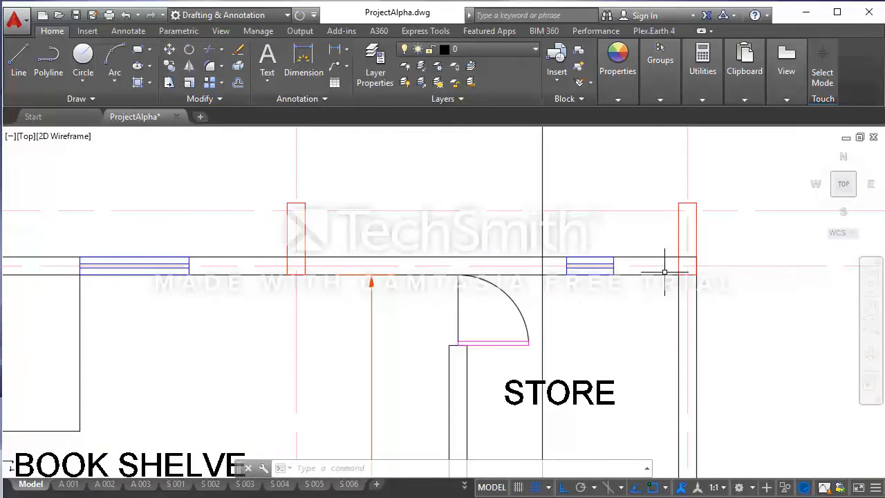
scroll(682, 270, "up", 2)
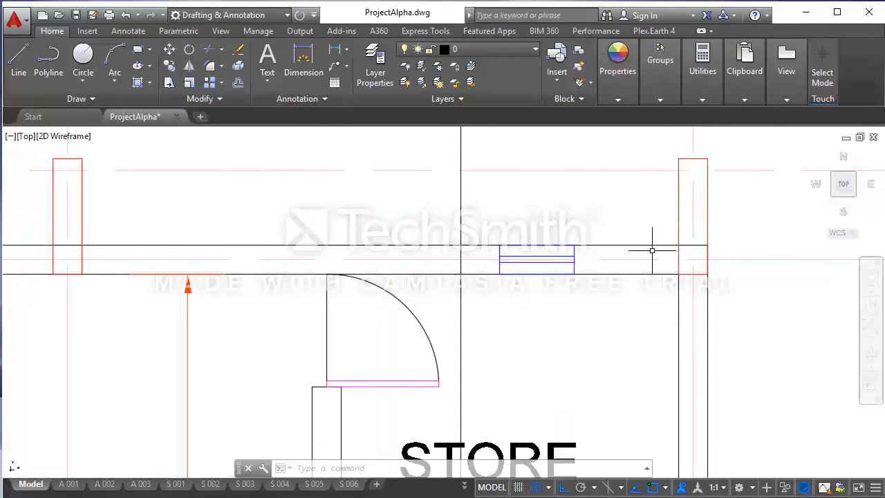
key("space")
key("Return")
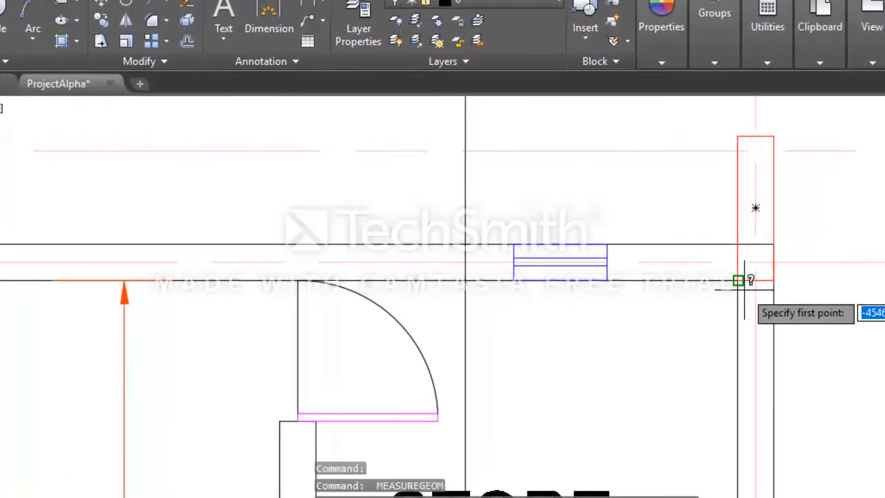
left_click(738, 280)
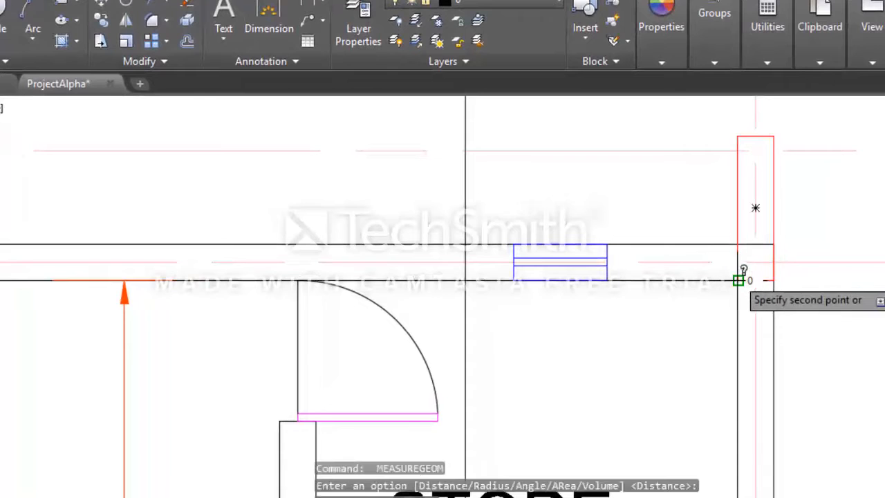
left_click(738, 245)
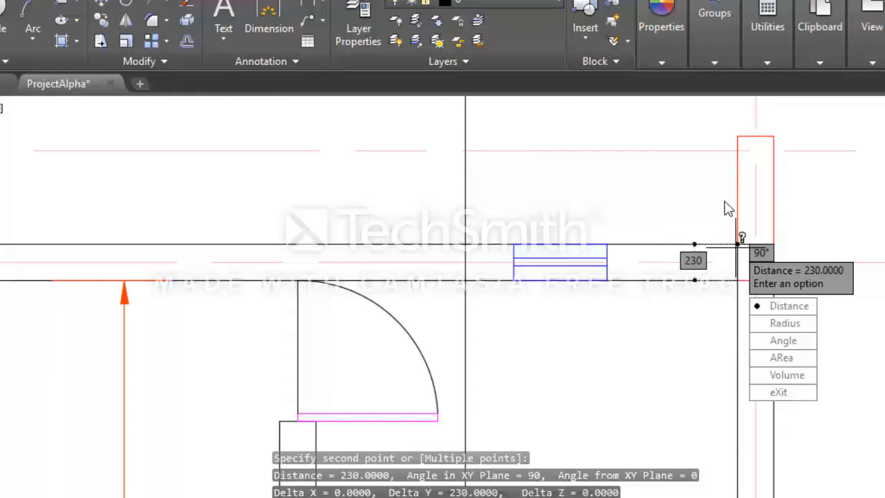
scroll(732, 201, "down", 3)
scroll(740, 211, "down", 3)
middle_click_drag(759, 243, 759, 190)
scroll(756, 207, "down", 3)
key("Escape")
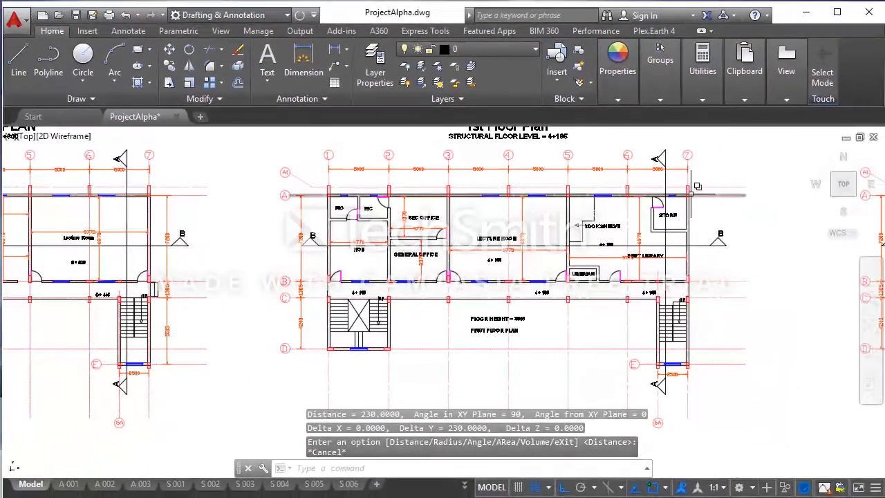
- Measure the thickness of the stair's end wall on axis E at the column on axis 7
mouse_move(698, 215)
middle_mouse_down()
mouse_move(683, 259)
mouse_move(664, 197)
middle_mouse_up()
scroll(683, 259, "up", 2)
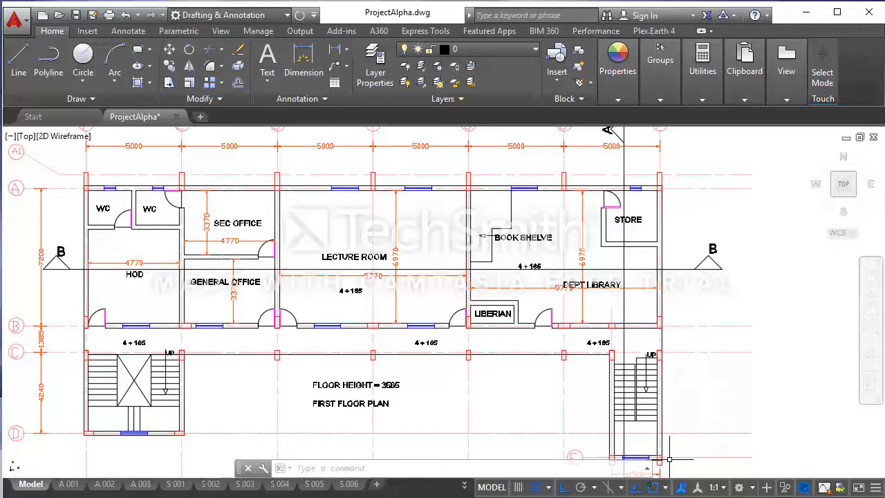
scroll(660, 456, "up", 6)
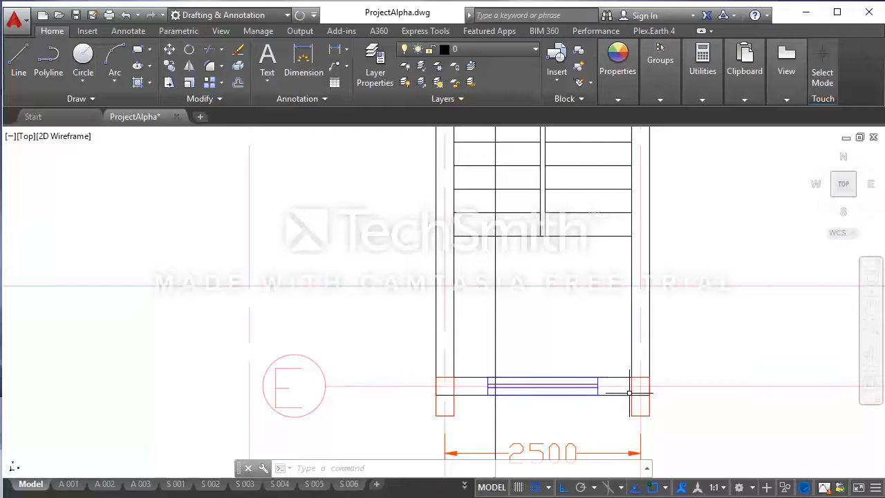
scroll(633, 389, "up", 2)
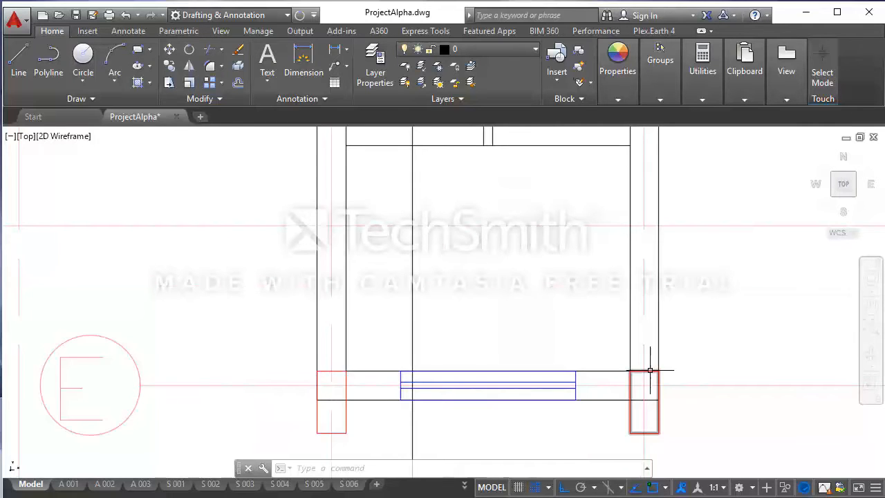
key("space")
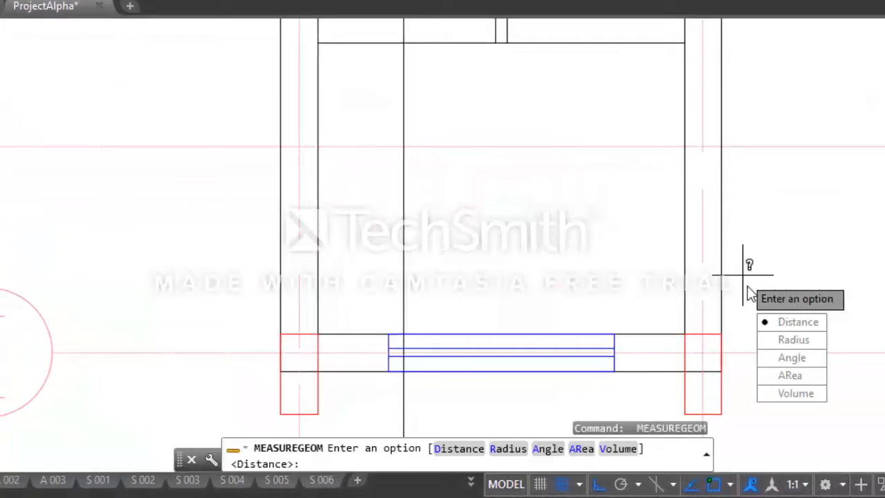
key("Return")
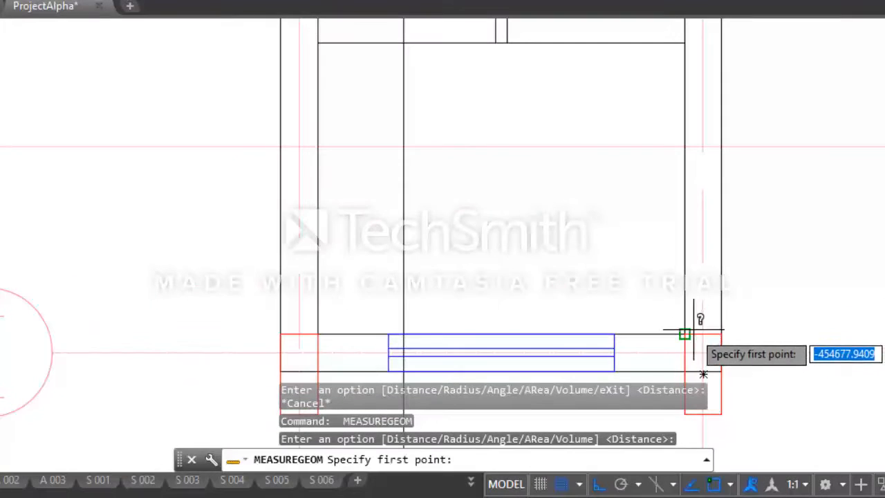
left_click(685, 334)
left_click(685, 371)
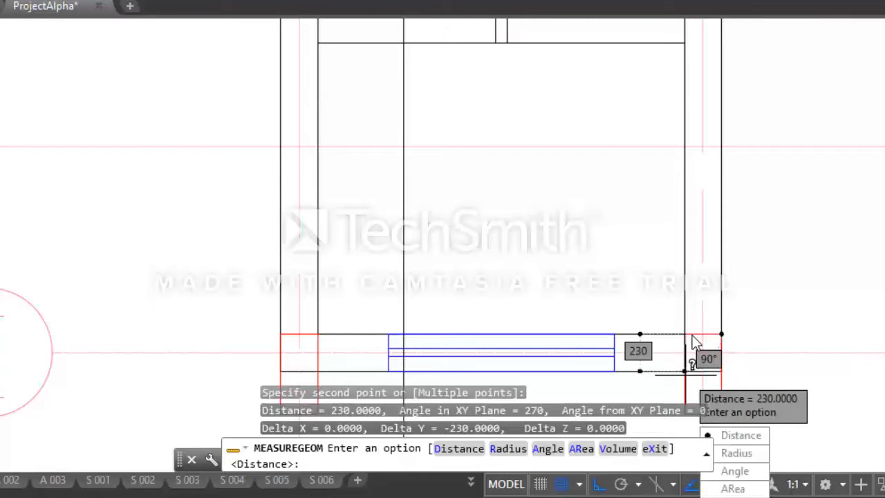
key("Escape")
- Measure from the upper edge of the column at axes C and 6A down to the corridor's edge line
scroll(546, 297, "down", 4)
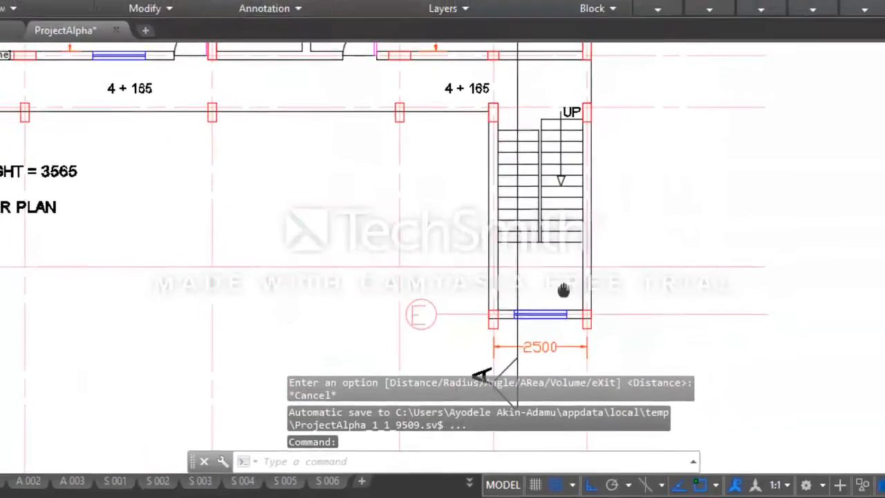
mouse_move(564, 290)
middle_mouse_down()
mouse_move(634, 243)
mouse_move(645, 286)
middle_mouse_up()
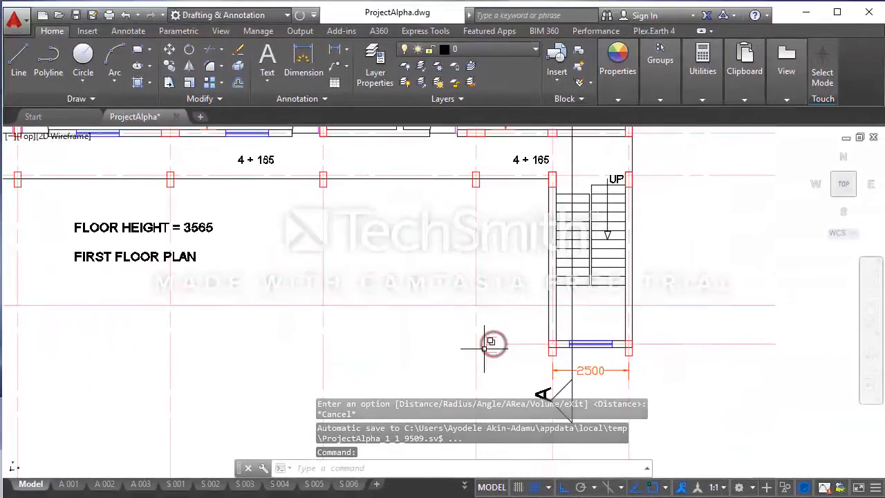
scroll(536, 340, "down", 2)
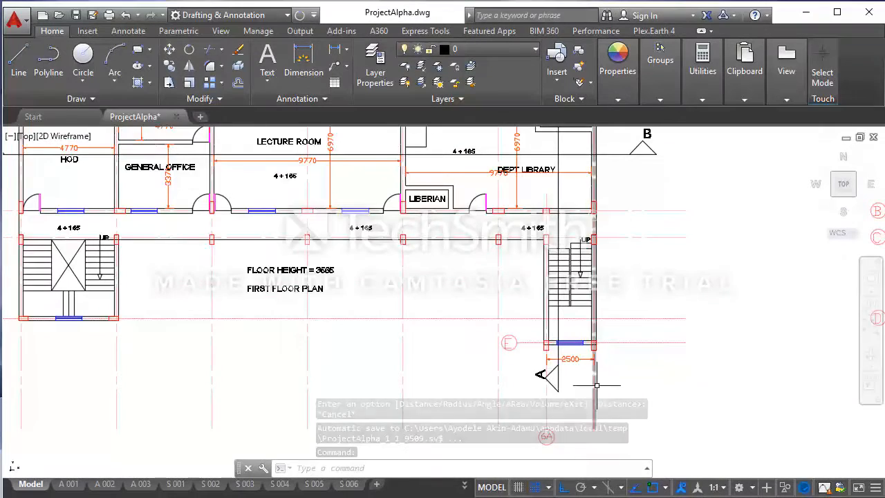
middle_click_drag(597, 386, 604, 339)
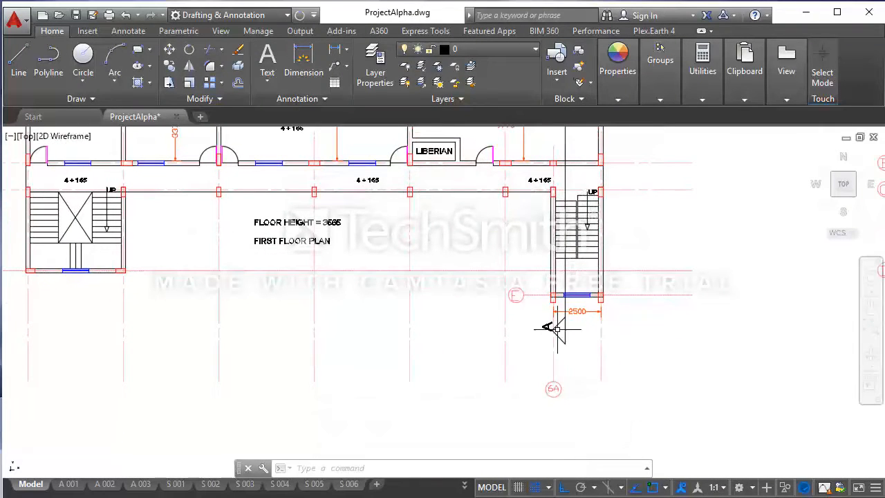
scroll(556, 329, "up", 3)
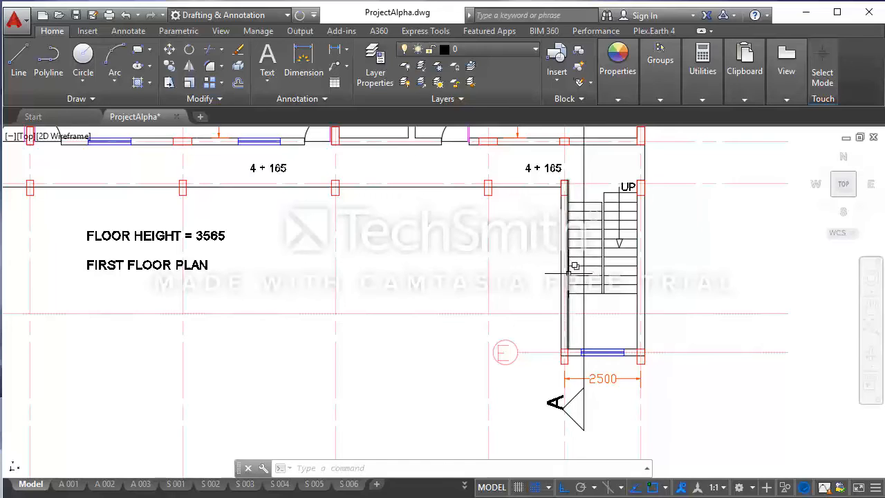
scroll(572, 219, "down", 3)
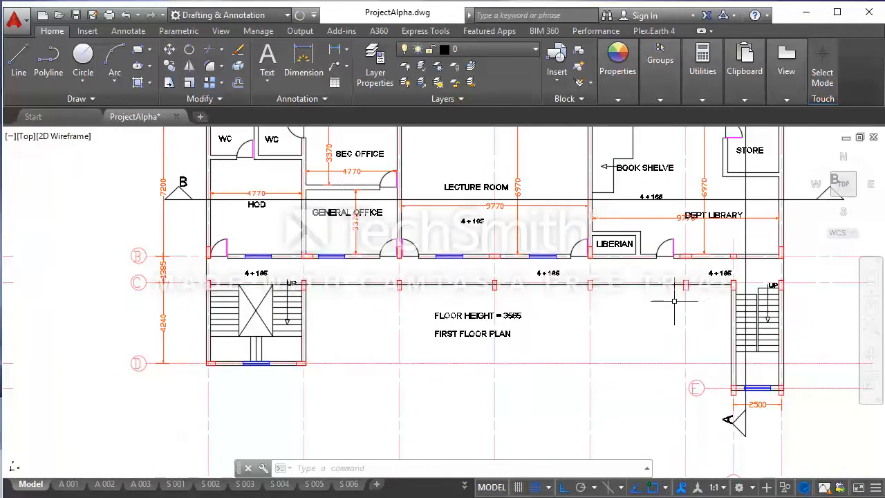
scroll(739, 279, "up", 4)
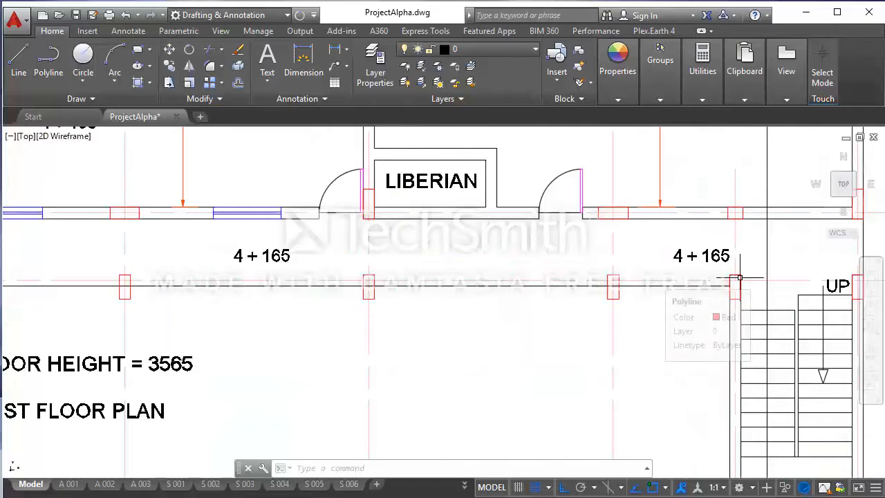
key("space")
key("space")
scroll(726, 277, "up", 2)
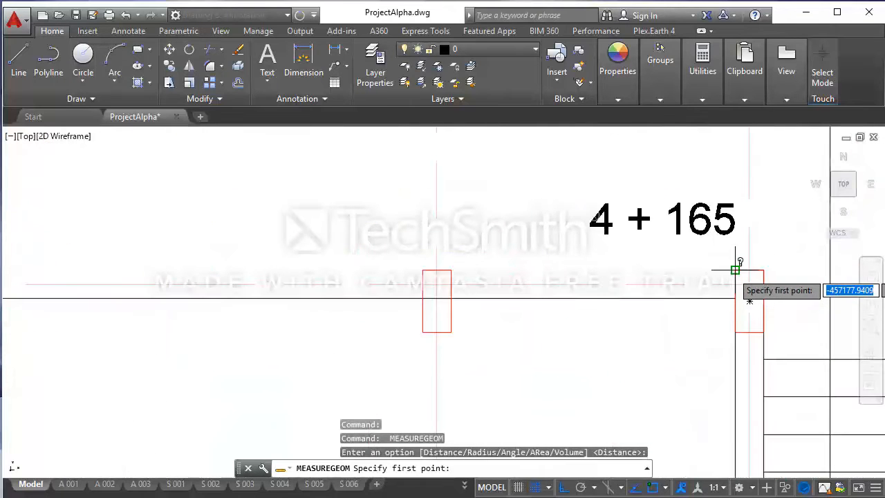
left_click(735, 270)
left_click(734, 304)
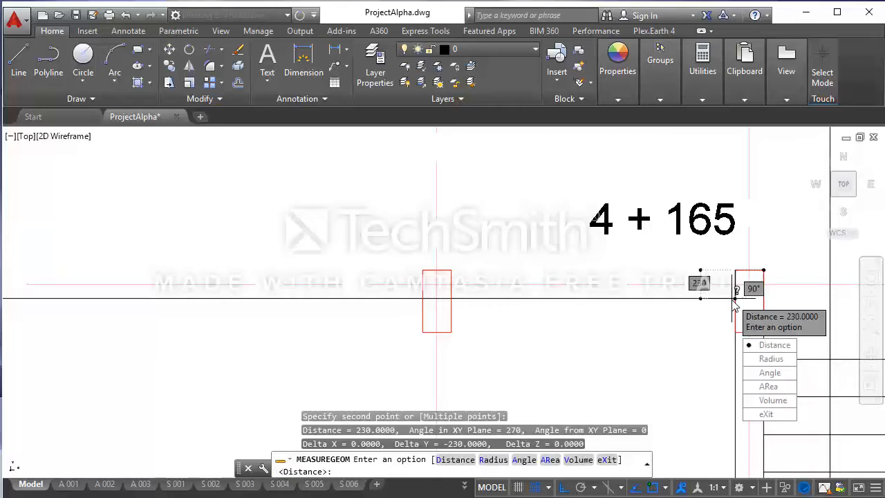
key("space")
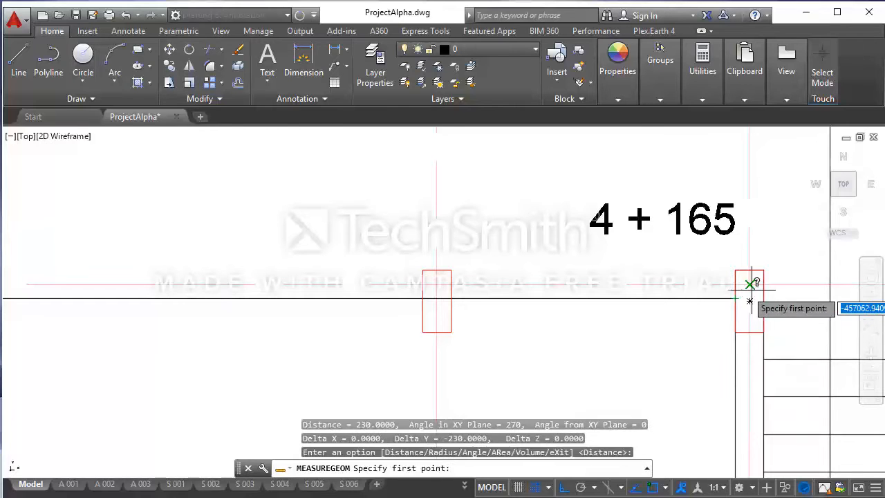
scroll(746, 294, "down", 3)
key("Escape")
- Measure from the upper edge of the column at axes C and 2, beside the stair, down to the corridor's edge line
scroll(42, 308, "up", 4)
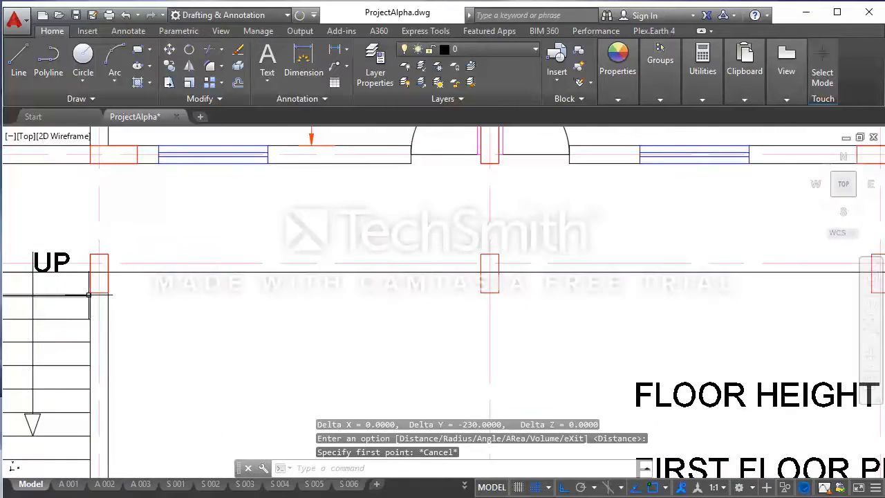
scroll(138, 290, "down", 6)
scroll(122, 292, "up", 5)
key("space")
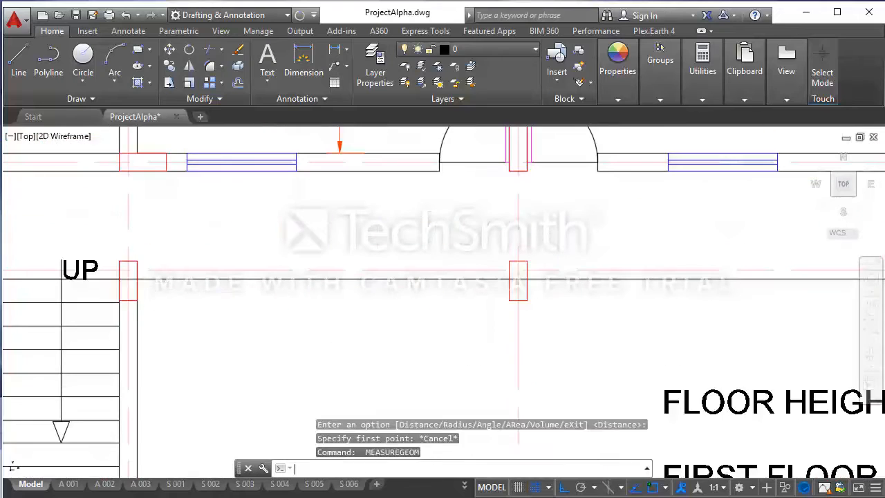
key("space")
left_click(137, 261)
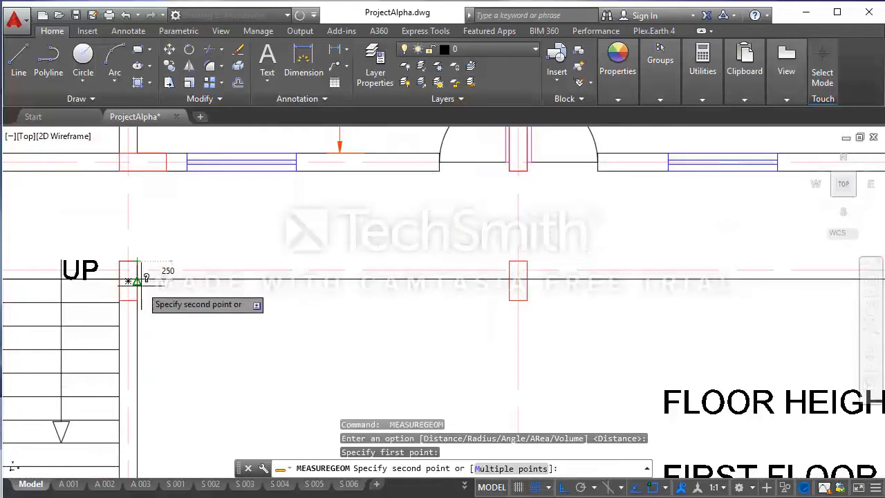
scroll(135, 270, "up", 4)
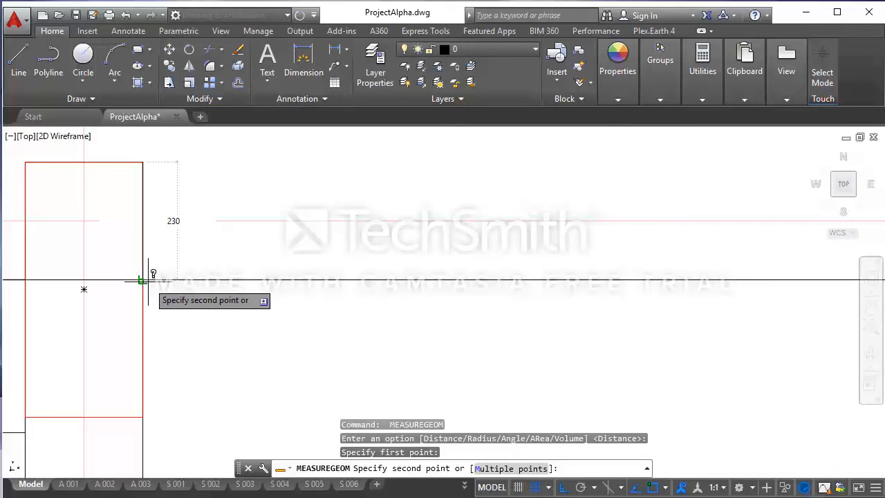
left_click(147, 280)
scroll(257, 290, "down", 8)
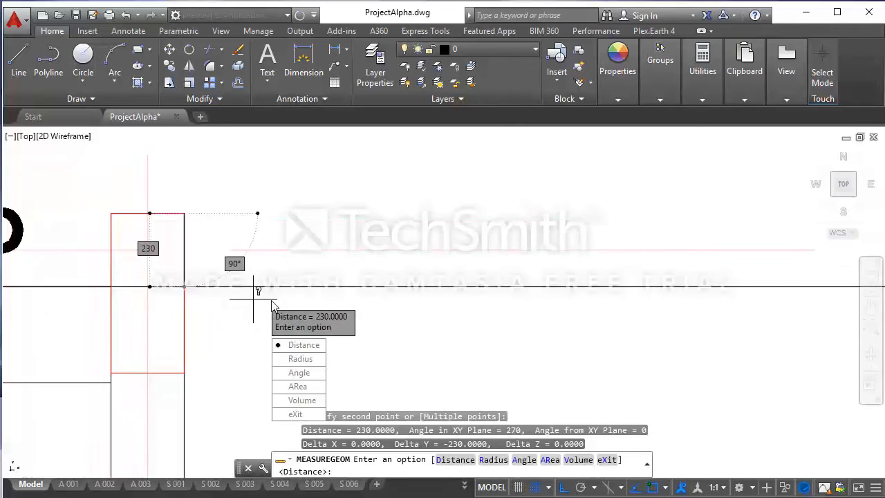
key("Escape")
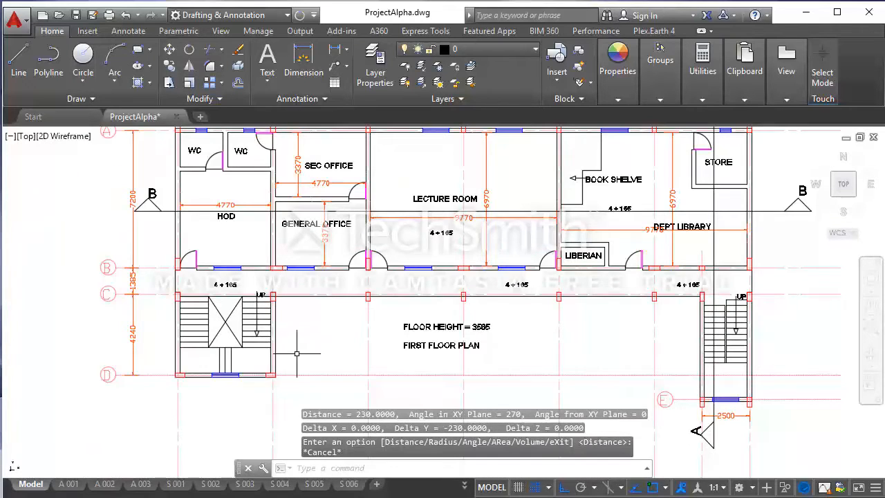
- Examine the 1st Floor Plan's stair between axes 1 and 2, especially its walls and columns along axes C and D
scroll(283, 343, "down", 2)
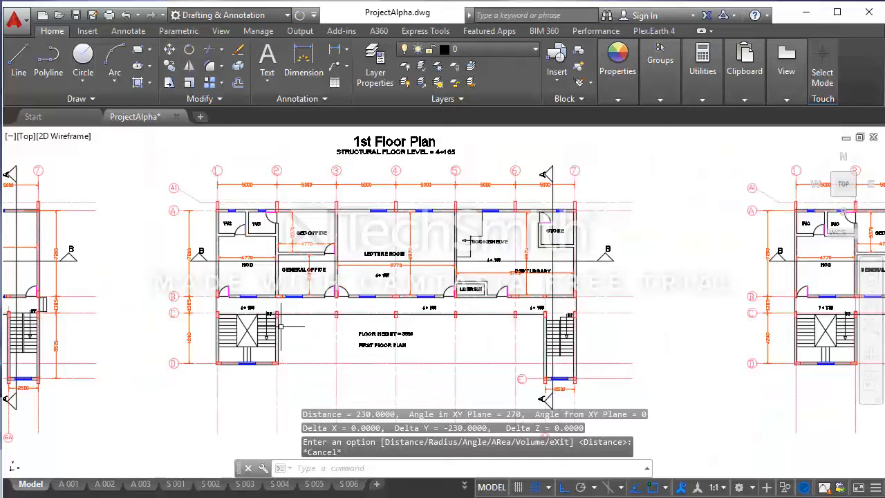
scroll(280, 325, "up", 2)
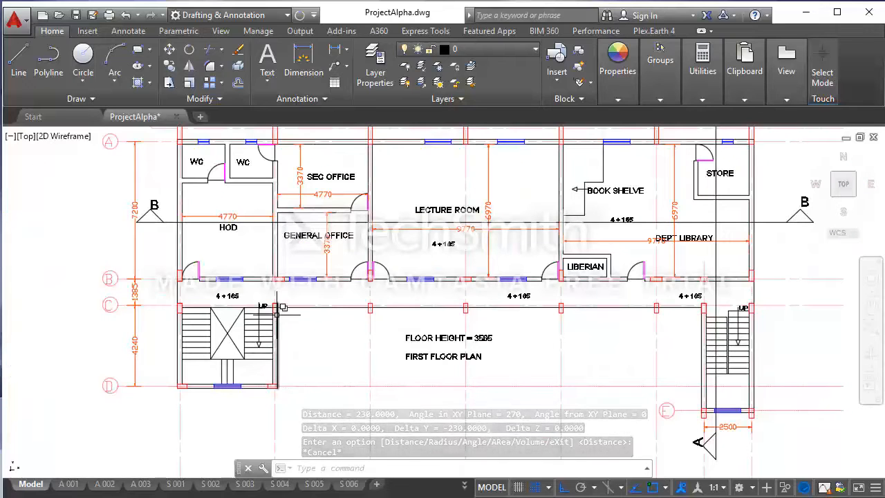
scroll(280, 315, "up", 4)
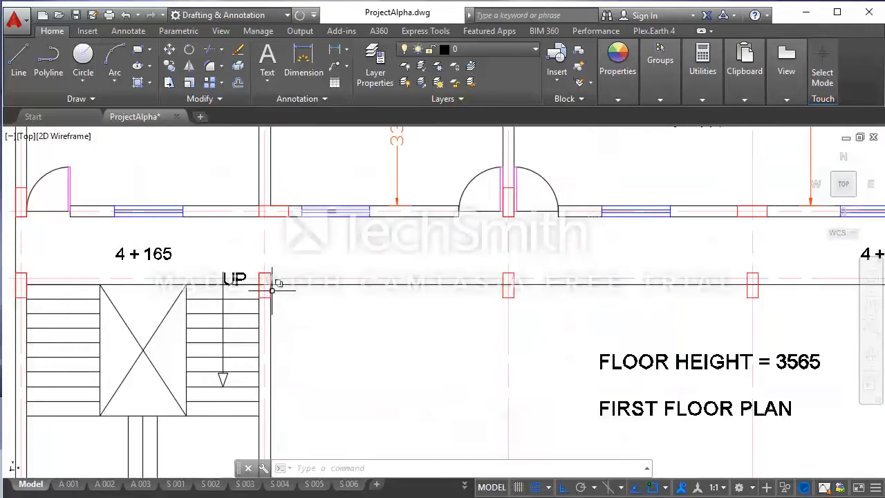
scroll(308, 307, "down", 4)
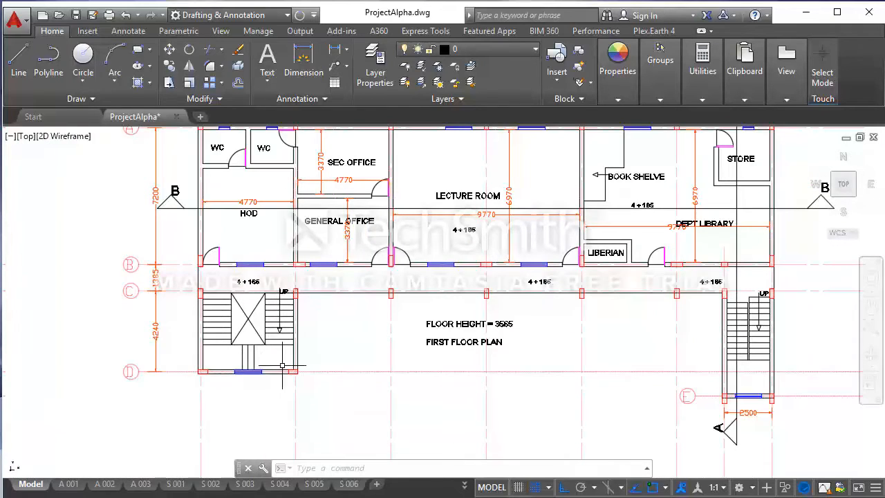
scroll(201, 381, "up", 4)
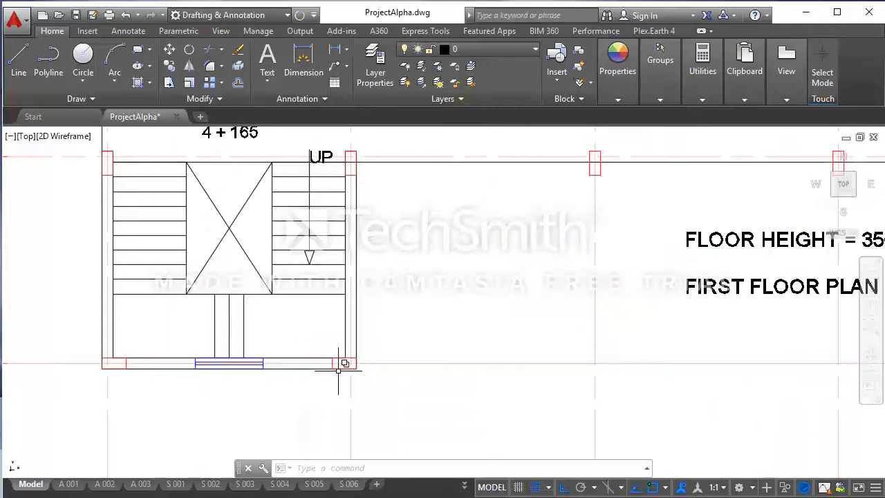
scroll(178, 362, "down", 4)
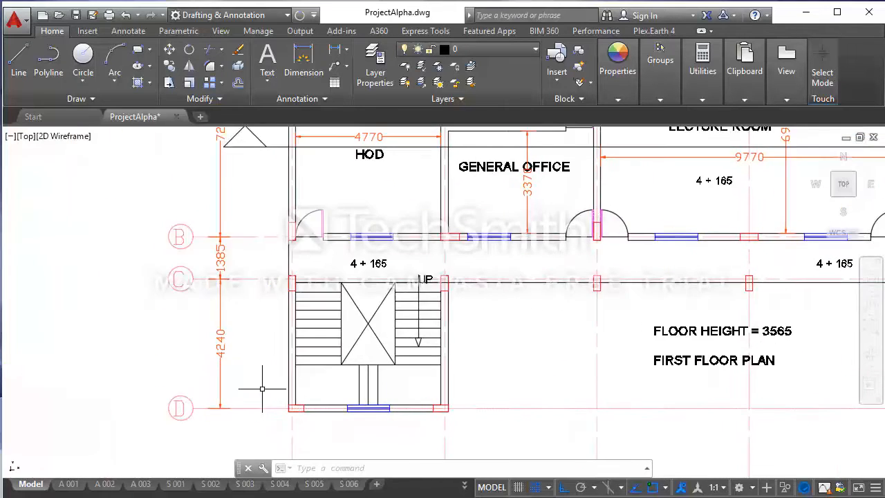
scroll(272, 296, "down", 2)
scroll(301, 375, "up", 2)
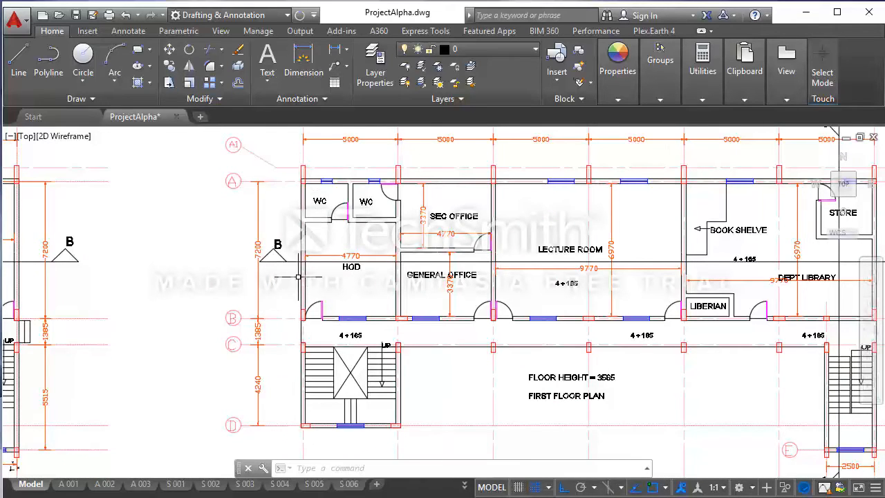
scroll(298, 277, "down", 3)
scroll(378, 192, "up", 1)
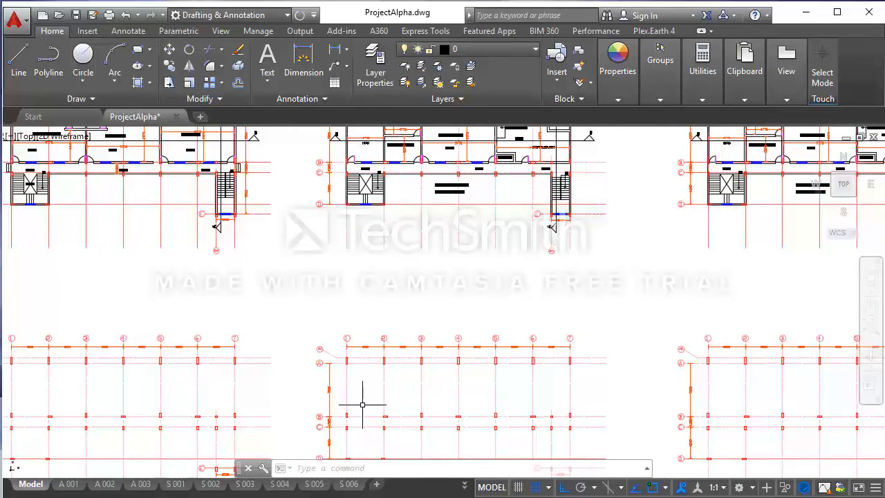
- On the second column grid, draw a horizontal line along axis A from 230 mm above the axis 1 column's inner bottom corner to the axis 7 column's inner face
middle_click_drag(362, 405, 374, 318)
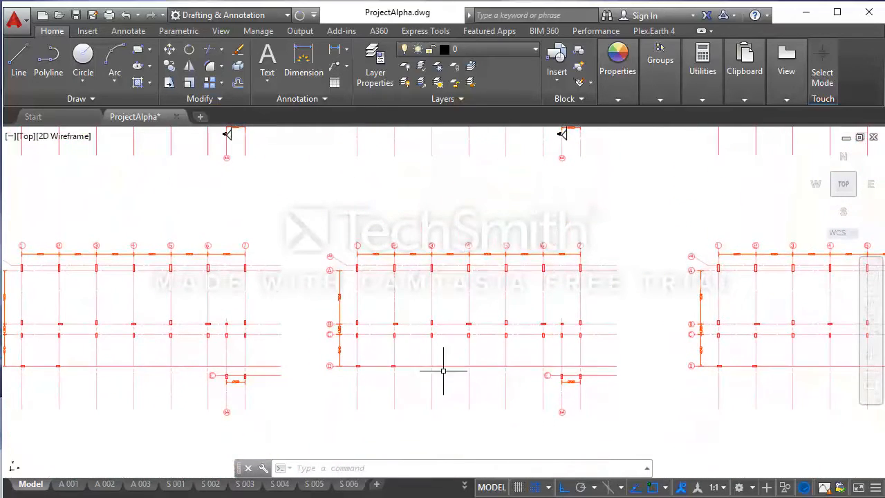
scroll(436, 361, "up", 1)
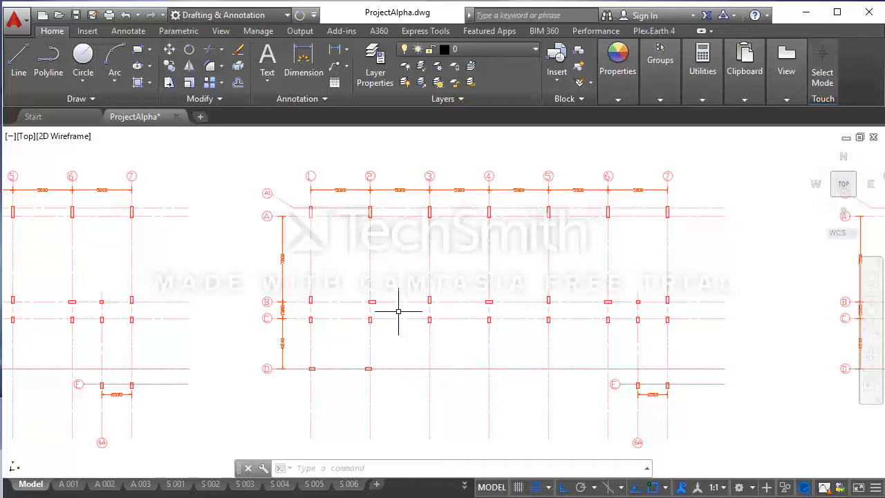
scroll(324, 200, "up", 1)
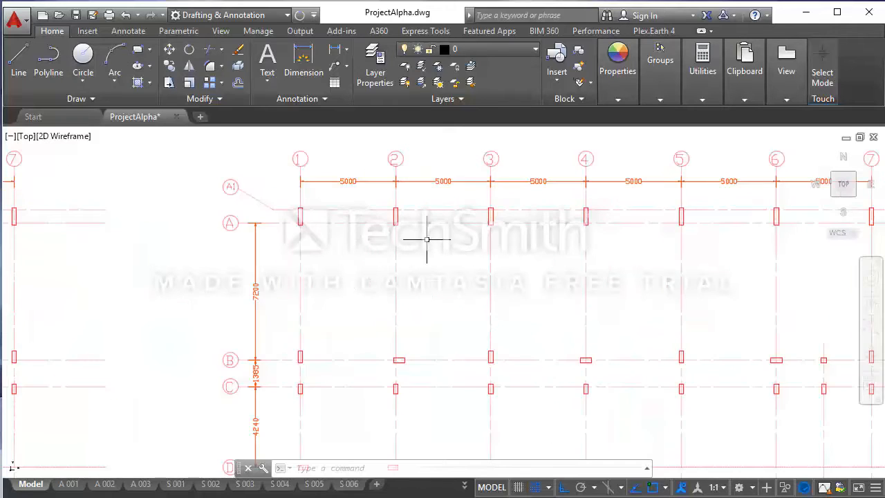
middle_click_drag(427, 237, 320, 269)
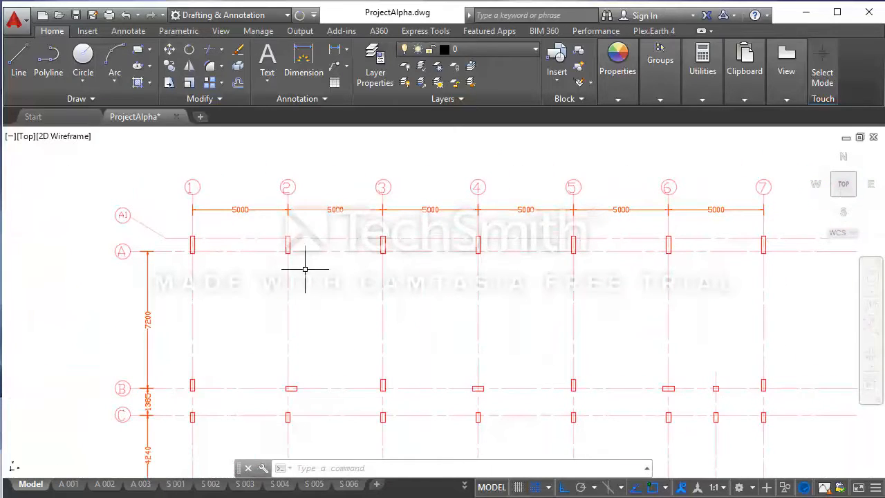
scroll(194, 250, "up", 2)
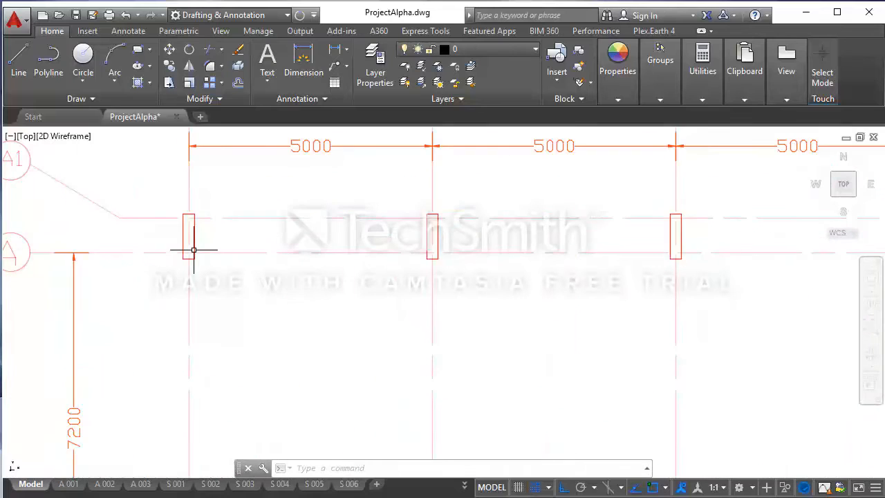
scroll(194, 251, "up", 2)
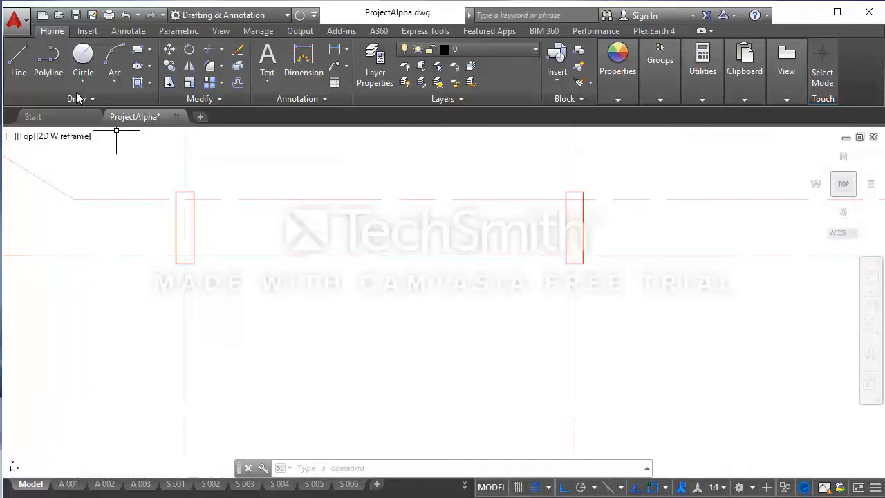
left_click(19, 69)
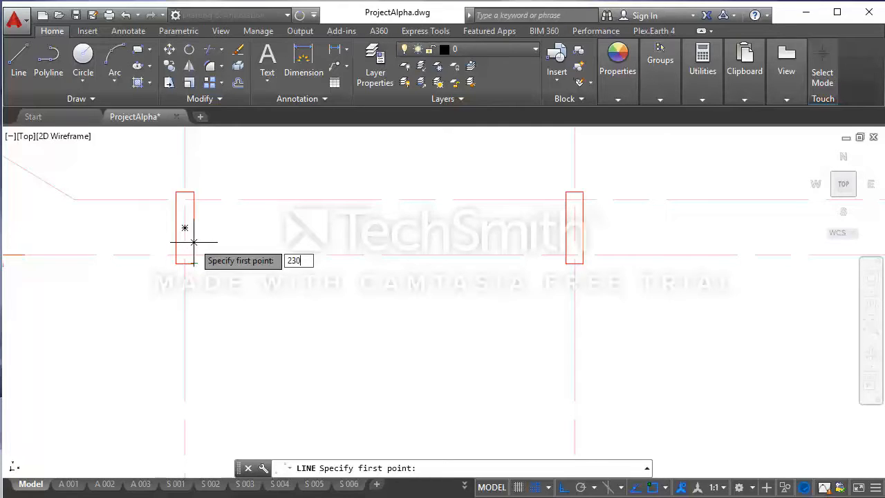
key("Return")
scroll(191, 233, "down", 5)
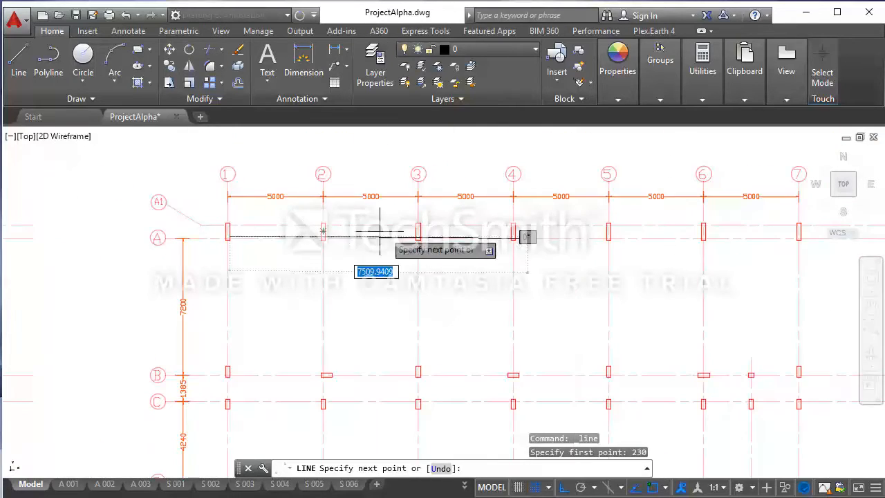
scroll(726, 233, "up", 2)
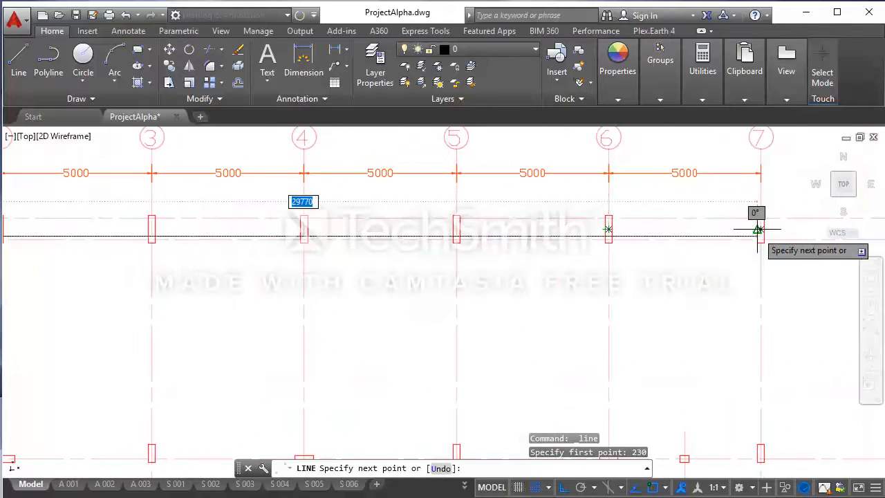
scroll(758, 229, "up", 3)
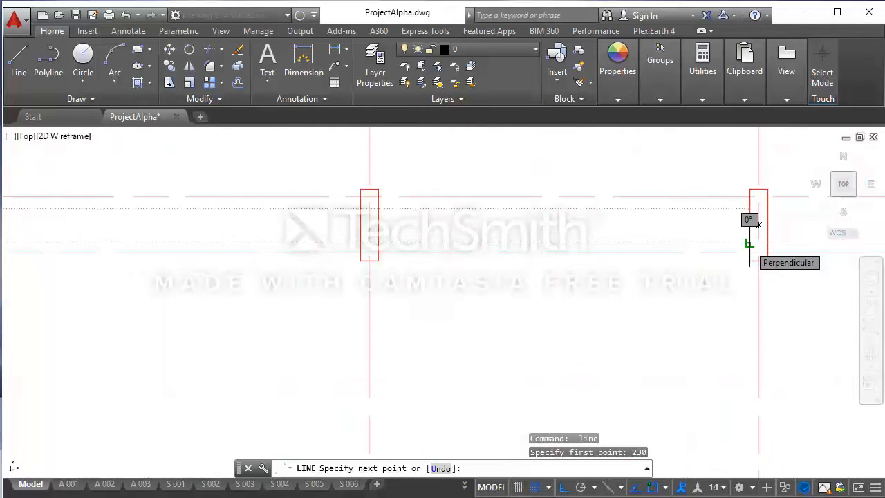
left_click(758, 223)
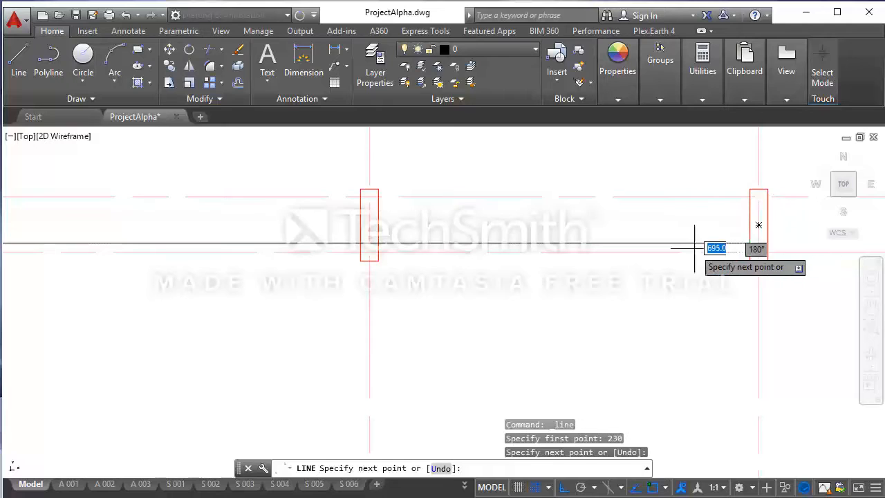
- Trim the axis A beam line where it crosses the columns at axes 2 and 3 on the second column grid
key("Escape")
scroll(748, 256, "down", 3)
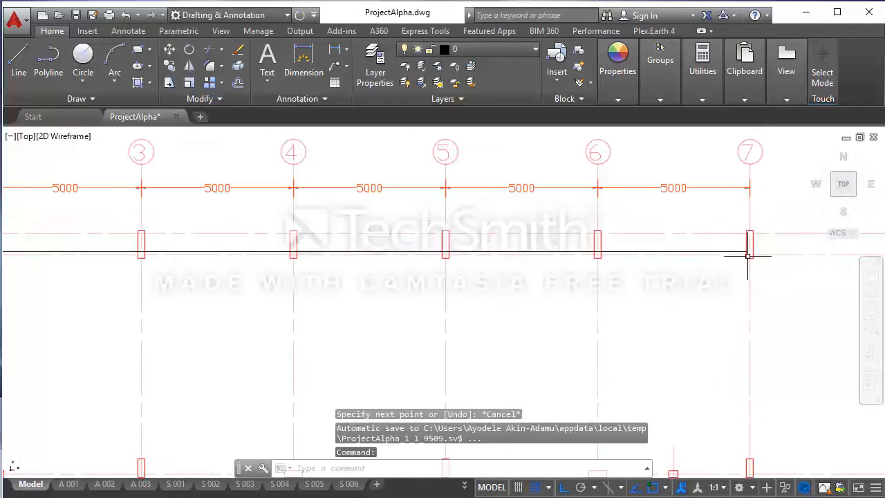
scroll(447, 243, "down", 3)
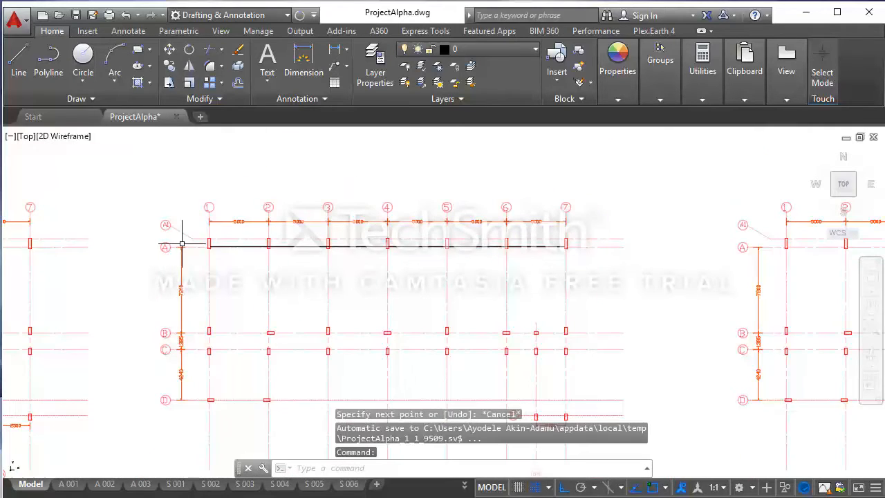
scroll(267, 249, "up", 2)
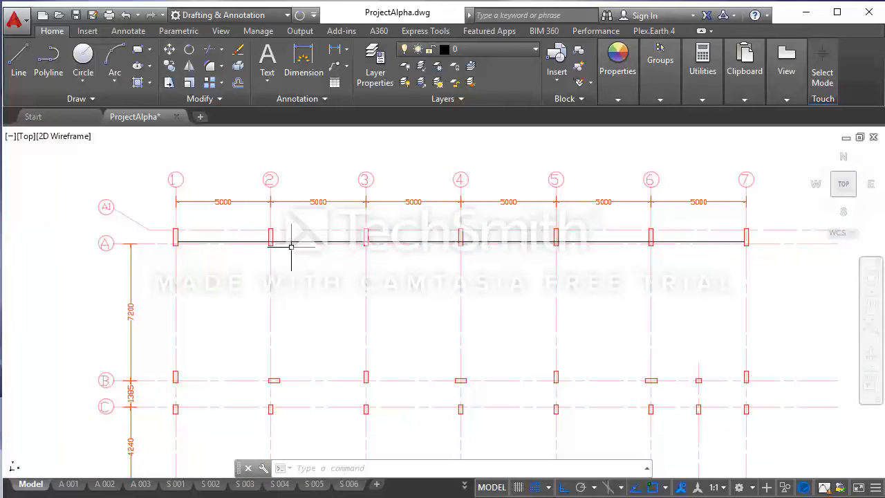
scroll(273, 244, "up", 5)
scroll(275, 240, "down", 2)
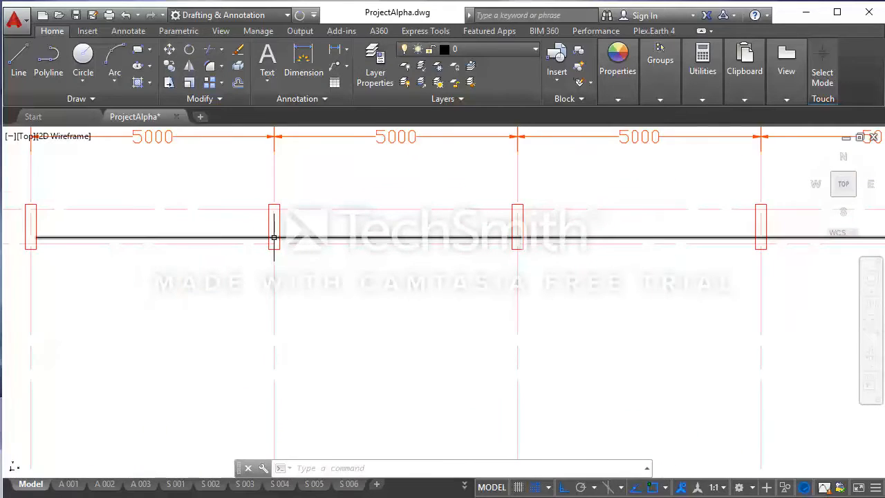
scroll(274, 238, "up", 2)
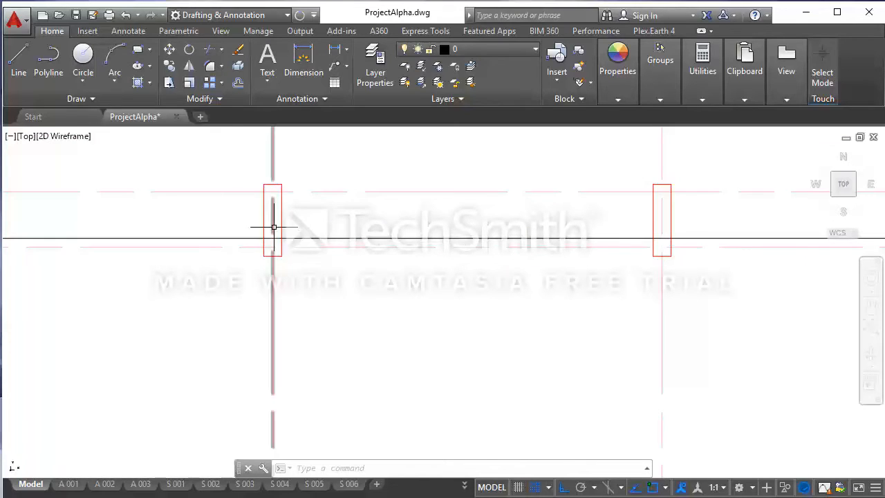
left_click(238, 83)
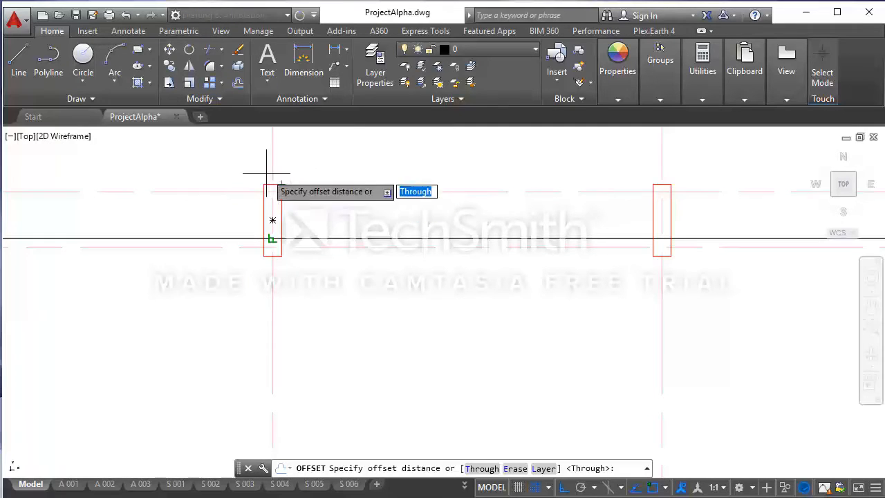
key("Escape")
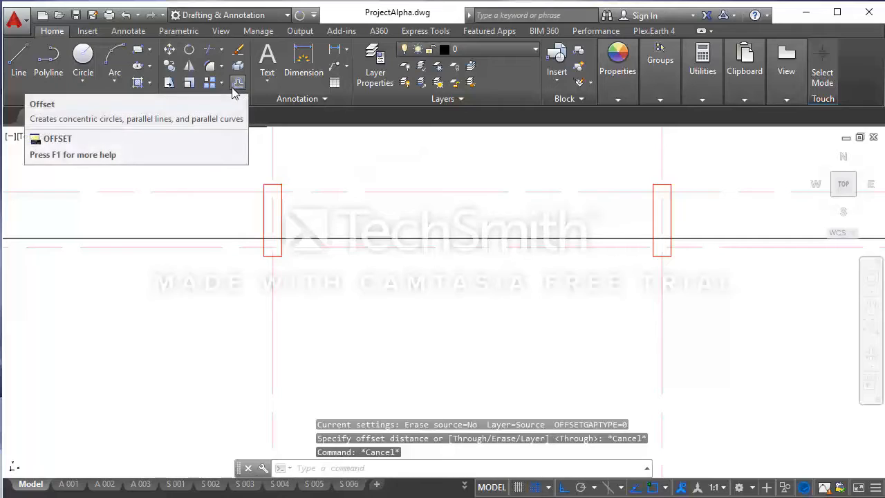
left_click(207, 52)
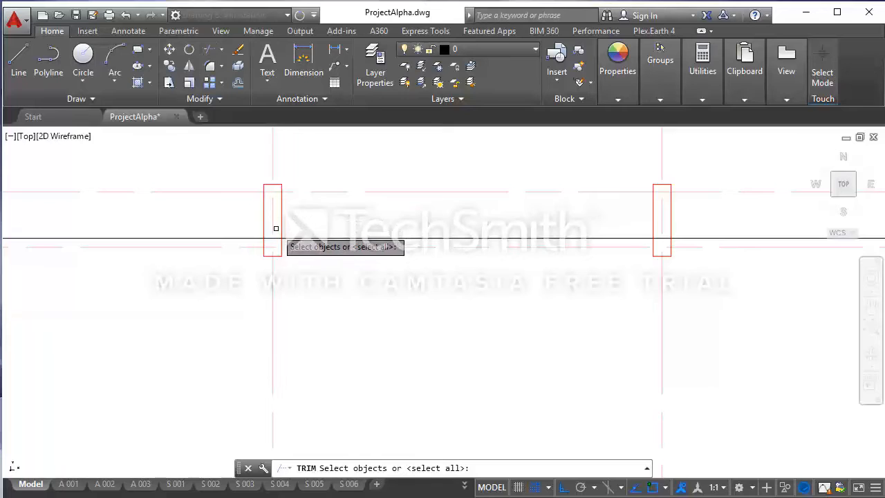
key("Return")
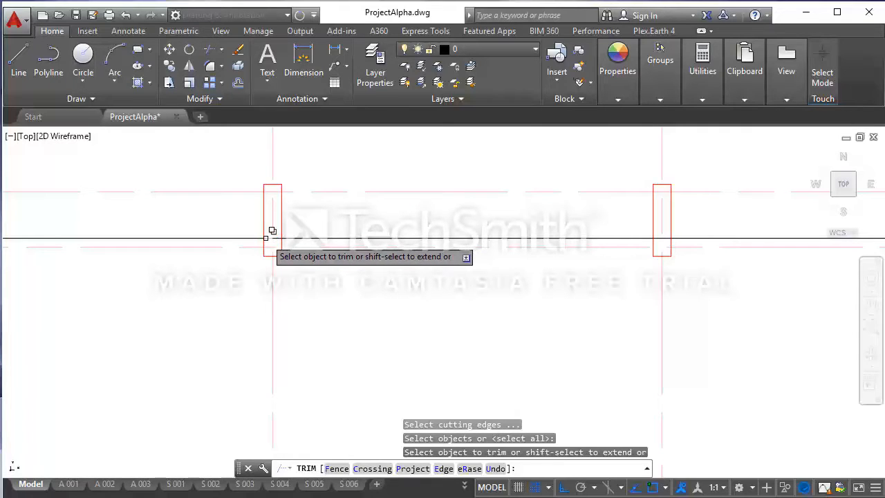
left_click(272, 230)
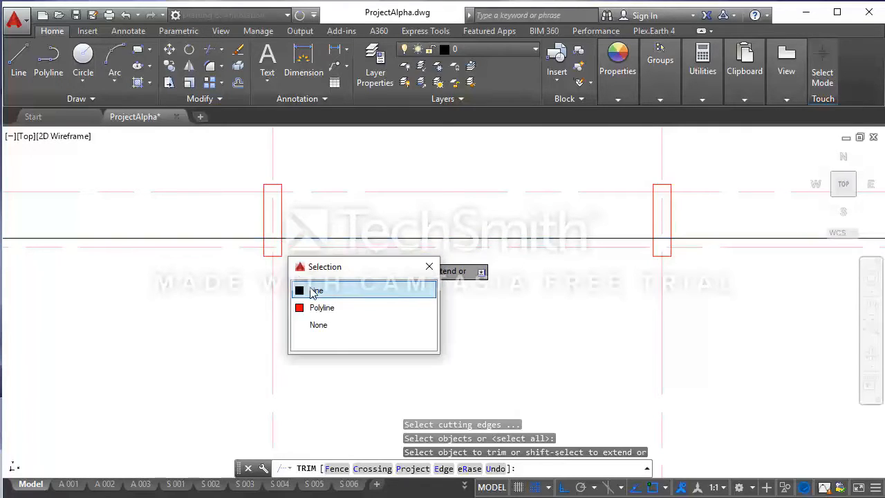
left_click(318, 291)
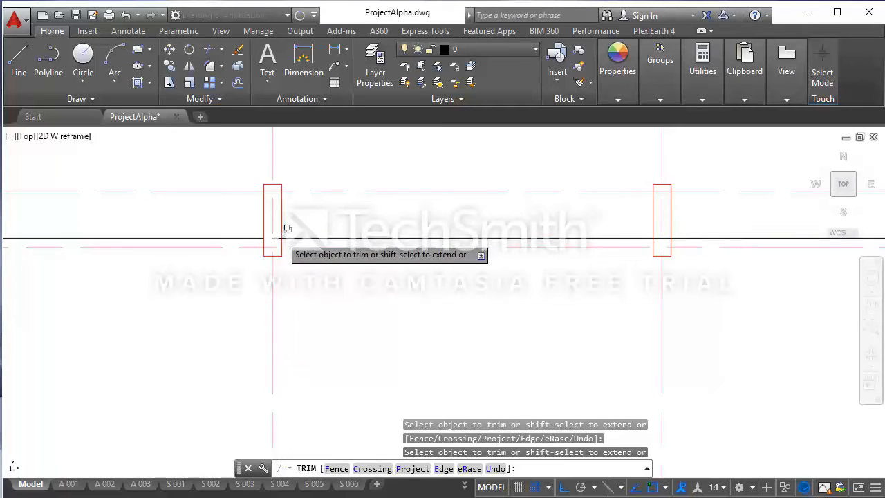
left_click(659, 237)
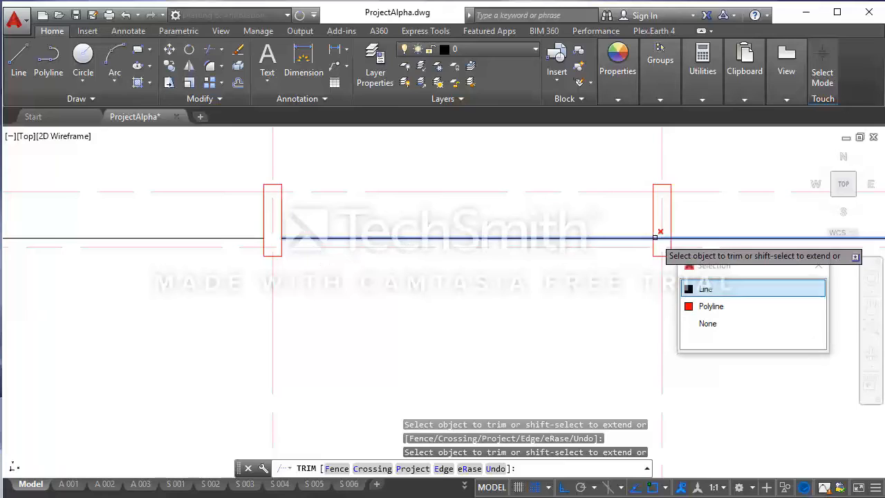
left_click(704, 292)
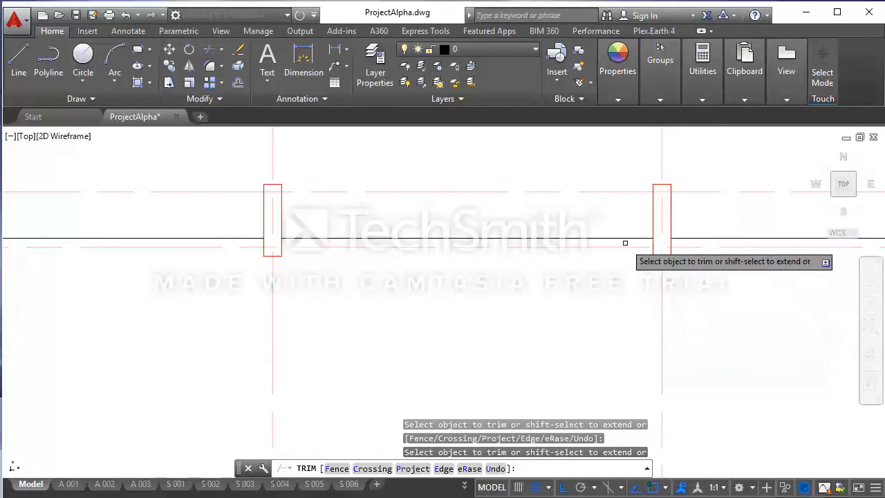
- Trim the axis A beam line where it crosses the columns at axes 4, 5 and 6
scroll(435, 239, "down", 1)
middle_click_drag(674, 253, 580, 271)
scroll(470, 265, "up", 2)
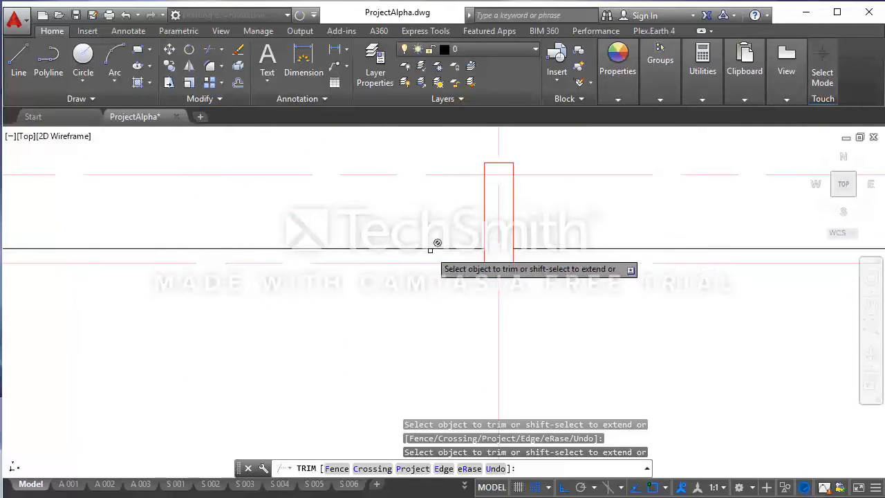
scroll(435, 247, "down", 2)
scroll(663, 244, "up", 3)
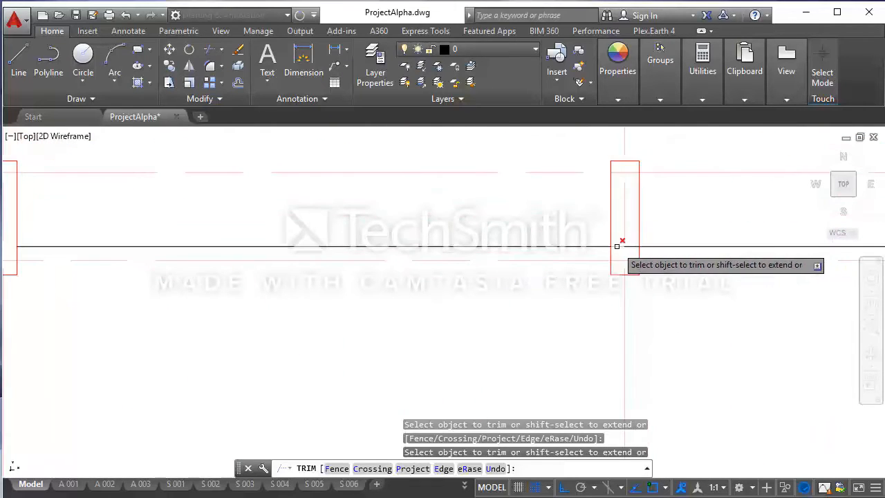
scroll(436, 247, "down", 3)
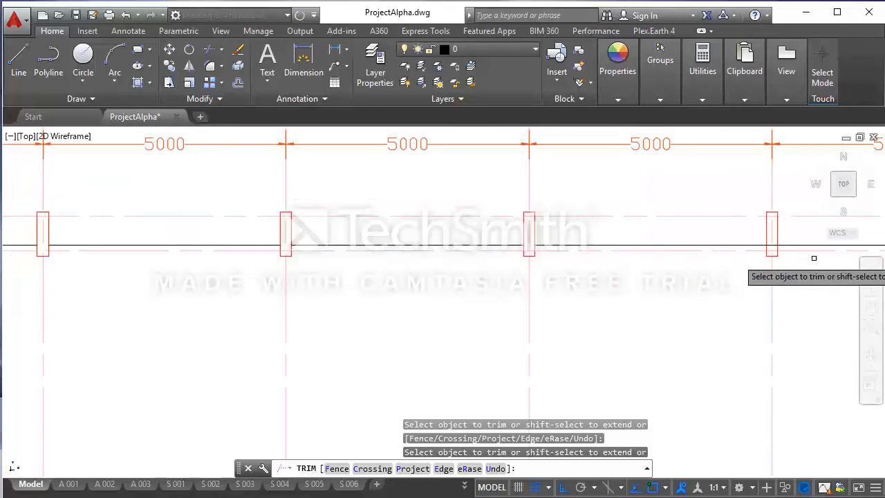
mouse_move(756, 255)
middle_mouse_down()
mouse_move(559, 259)
mouse_move(418, 247)
middle_mouse_up()
scroll(418, 247, "up", 3)
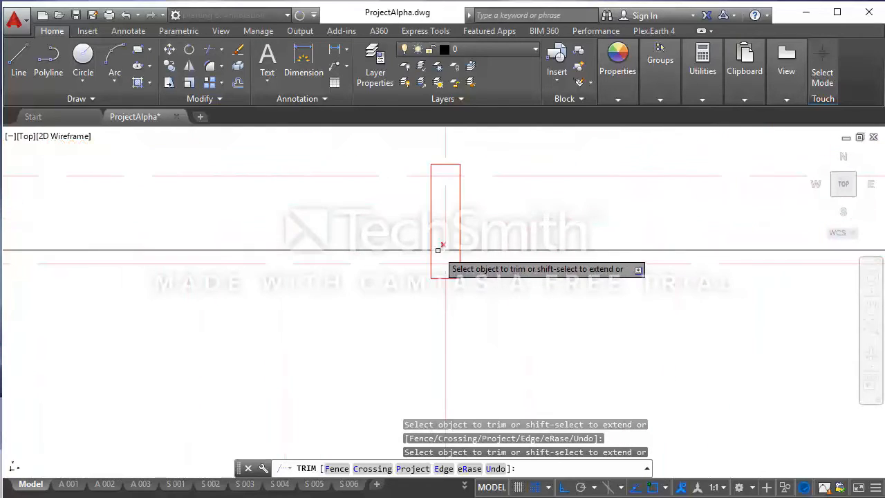
scroll(411, 242, "down", 3)
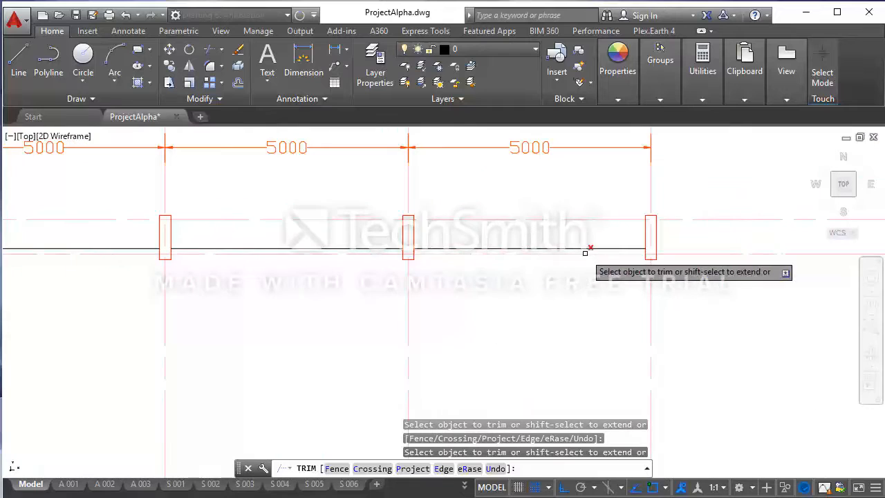
scroll(652, 246, "down", 3)
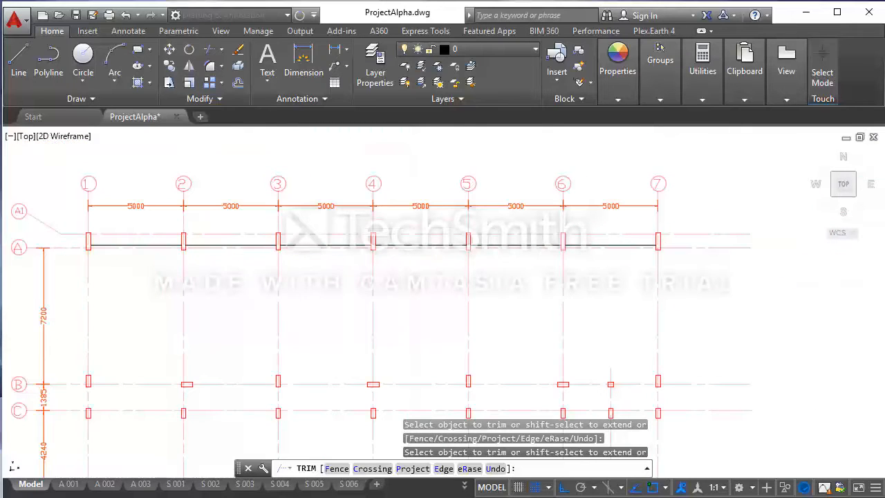
key("Escape")
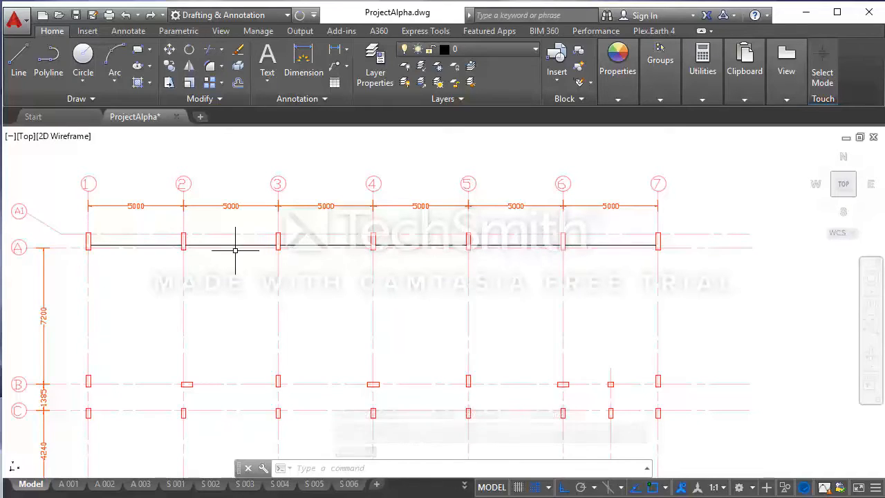
- Draw a vertical line along axis 7 from the axis A column's outer bottom corner to the axis B column's outer top corner
scroll(511, 292, "down", 2)
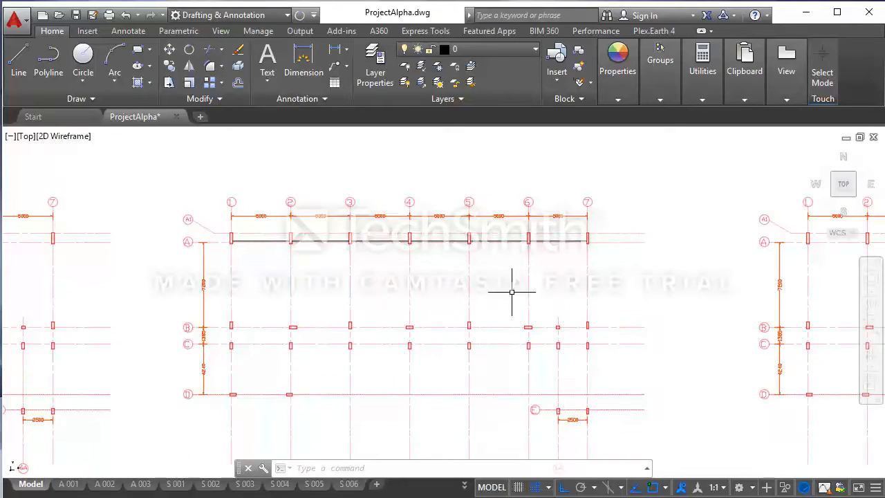
middle_click_drag(512, 293, 528, 256)
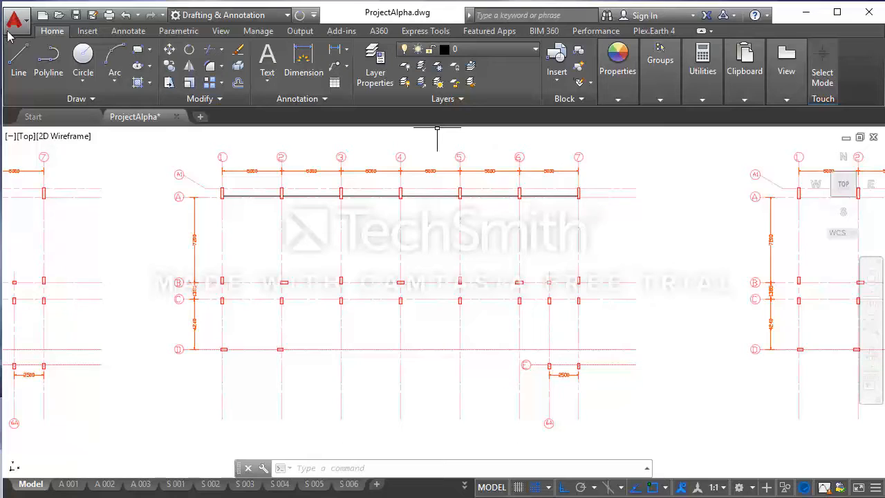
left_click(18, 59)
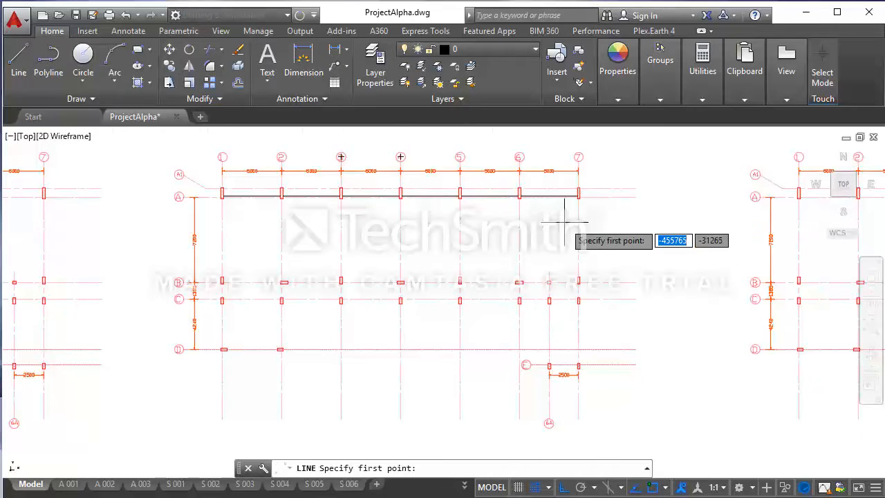
scroll(573, 217, "up", 2)
scroll(588, 182, "up", 5)
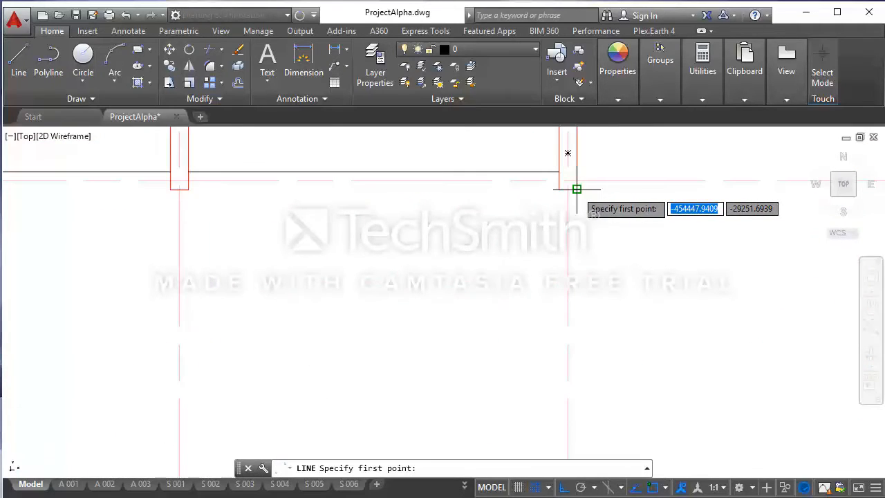
left_click(576, 190)
scroll(581, 198, "down", 5)
scroll(570, 298, "up", 1)
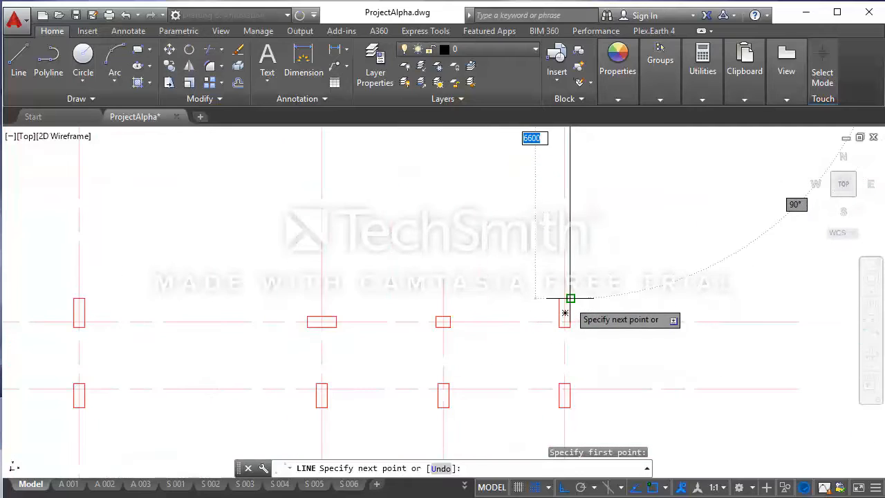
left_click(571, 301)
key("Return")
- Draw a vertical line along the outer face of axis 7 between the columns at axes B and C
key("Return")
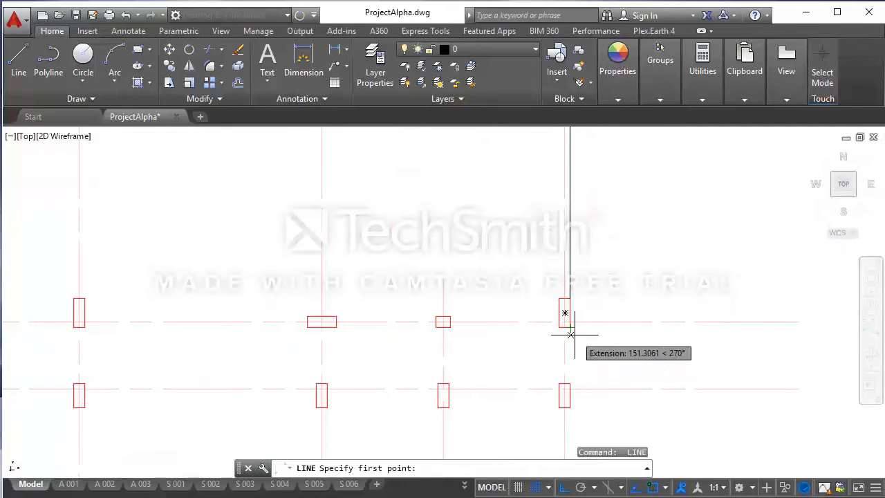
left_click(571, 327)
left_click(569, 386)
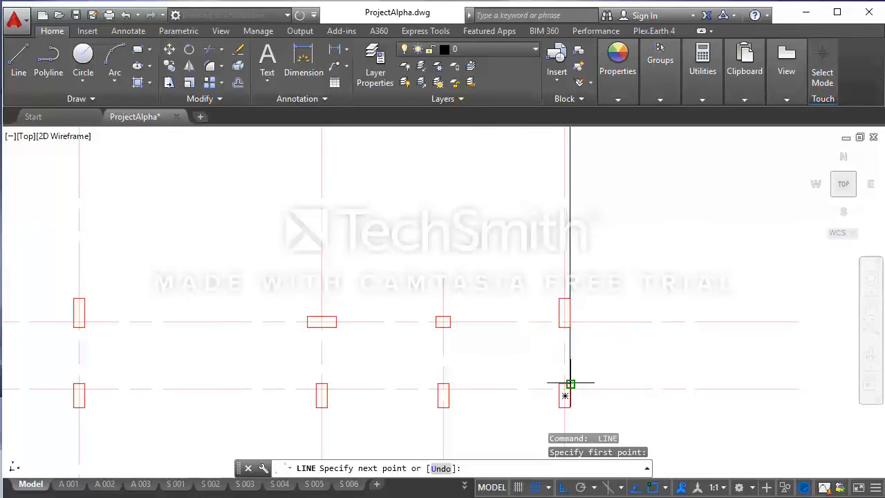
key("Return")
- Draw a vertical line along axis 7 from the axis C column's outer bottom corner to the axis E column's outer top corner
scroll(582, 337, "down", 3)
key("Return")
scroll(573, 352, "up", 5)
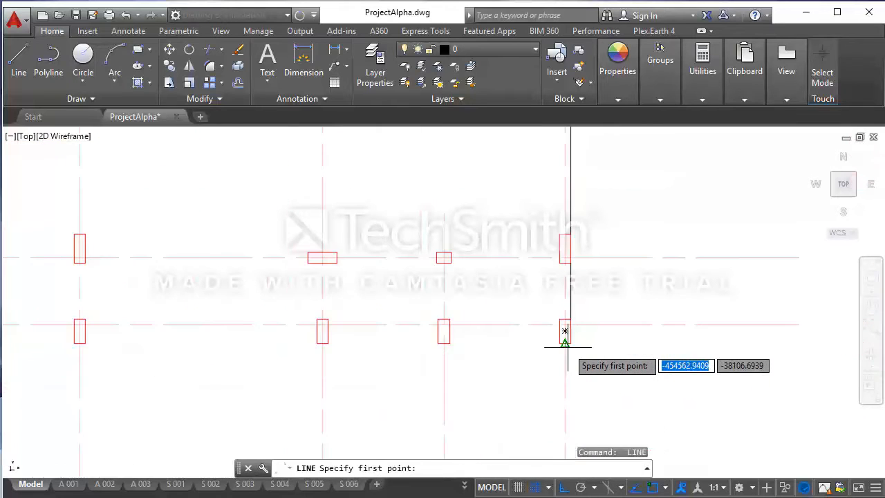
left_click(571, 341)
scroll(575, 291, "down", 4)
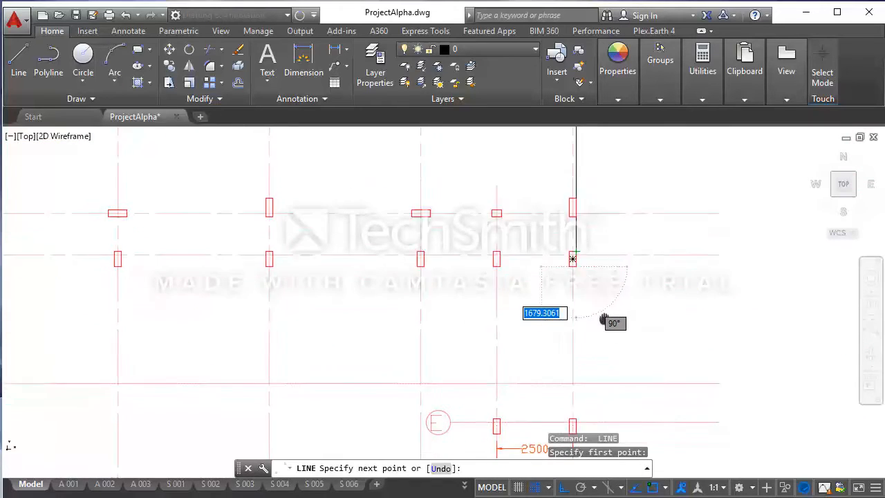
scroll(562, 341, "up", 4)
left_click(564, 339)
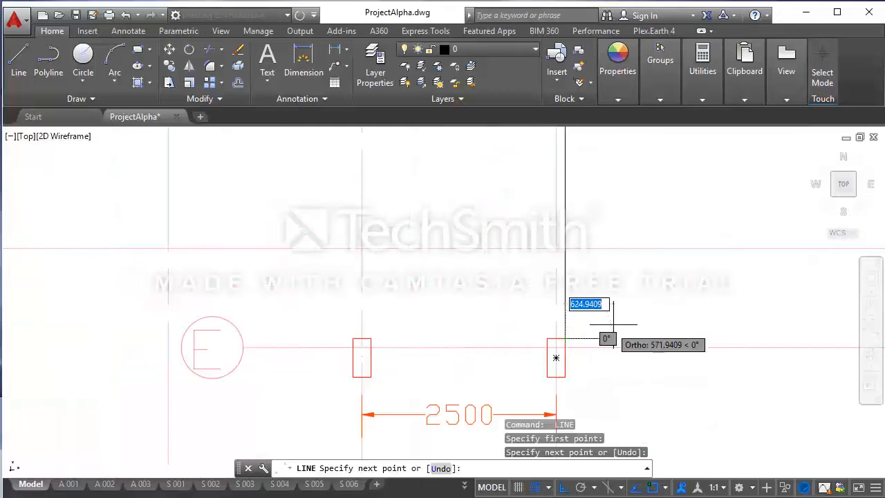
key("Escape")
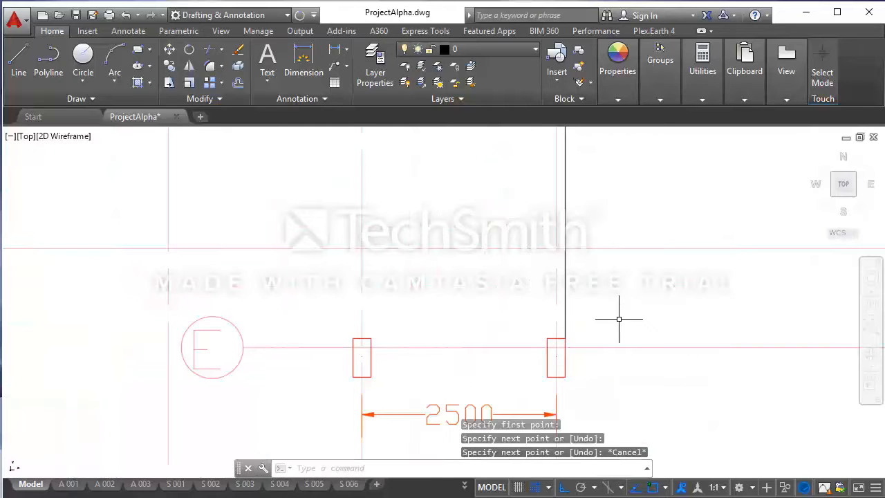
- Draw a horizontal line near axis E between the facing top corners of the columns at axes 6A and 7
scroll(620, 316, "down", 5)
mouse_move(614, 318)
middle_mouse_down()
mouse_move(628, 325)
mouse_move(621, 348)
middle_mouse_up()
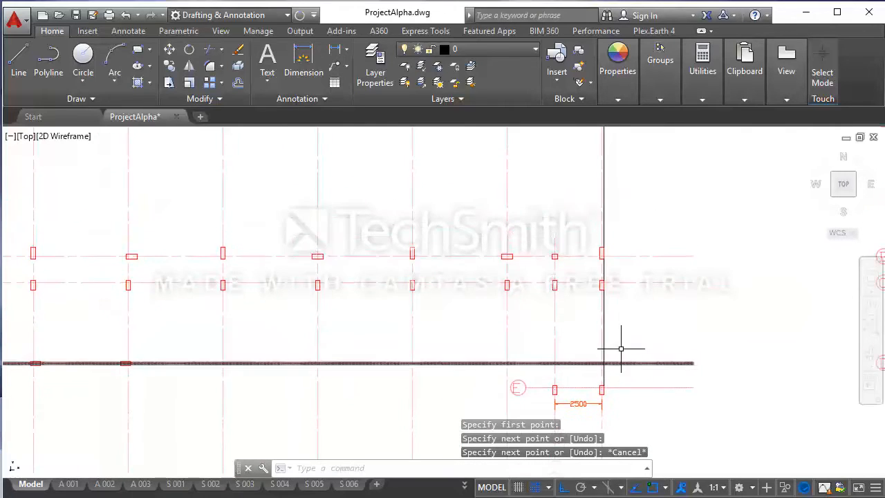
scroll(632, 256, "down", 2)
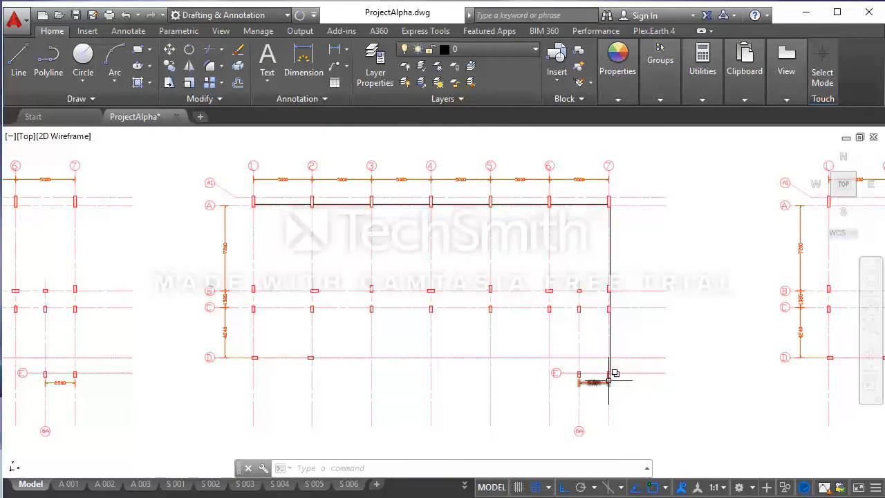
scroll(615, 373, "up", 5)
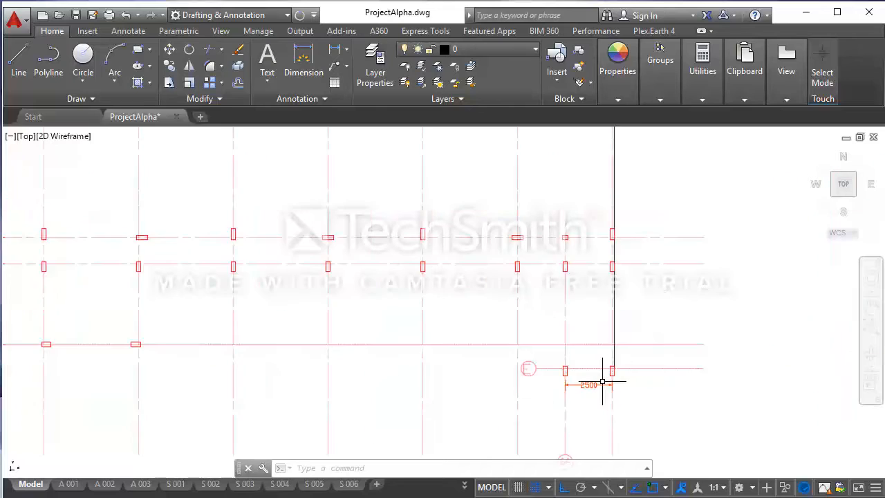
left_click(13, 66)
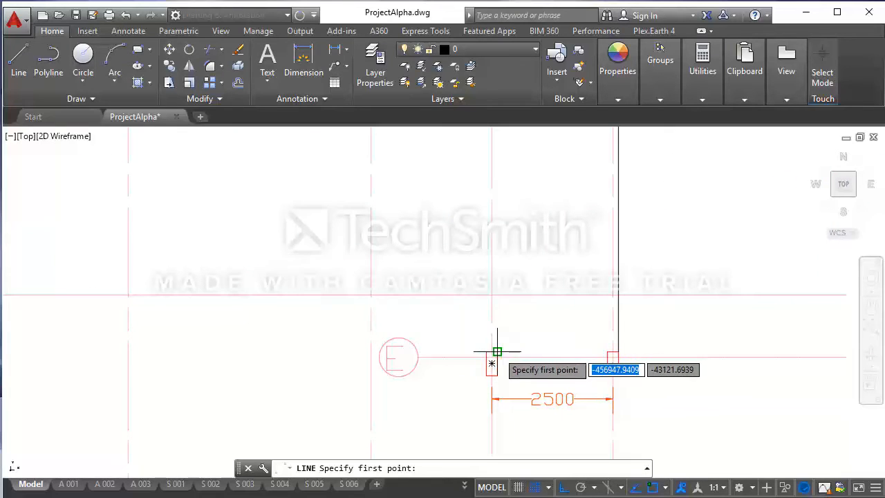
left_click(495, 353)
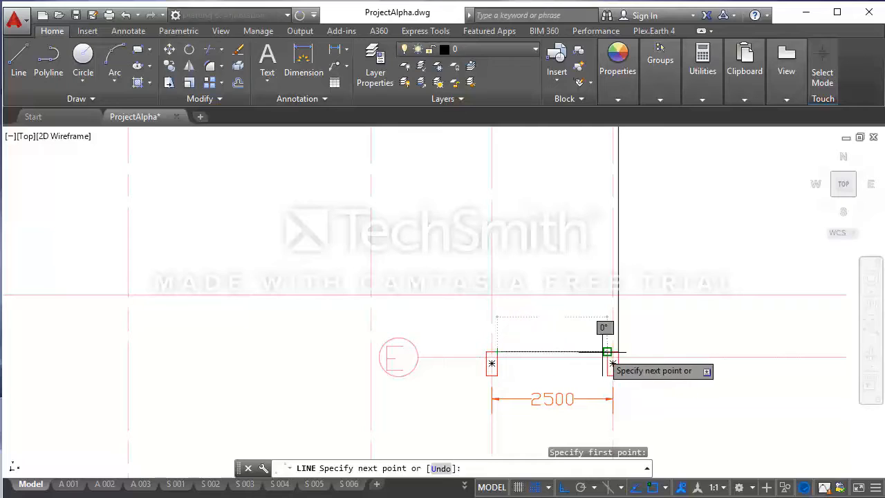
left_click(617, 352)
key("Escape")
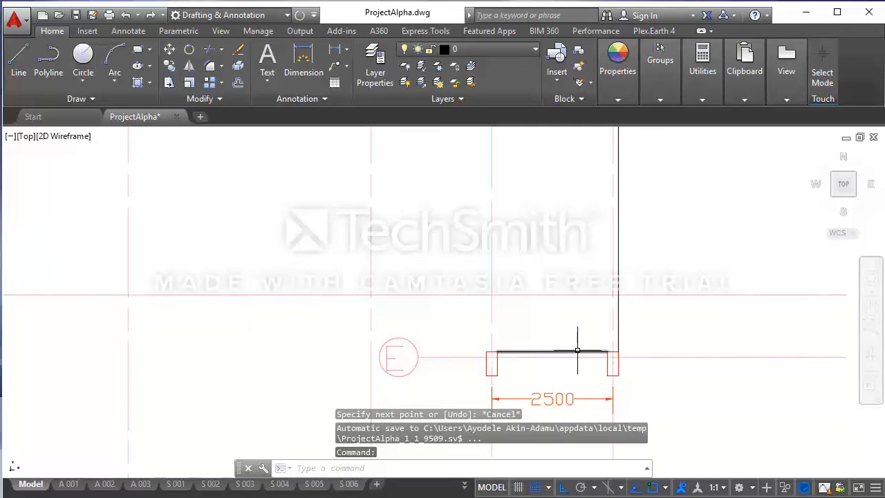
mouse_move(577, 351)
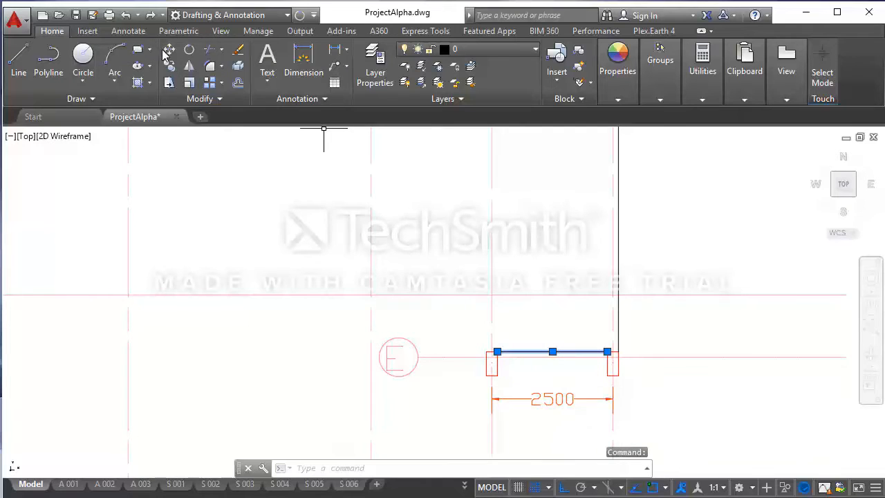
left_click(169, 49)
left_click(697, 218)
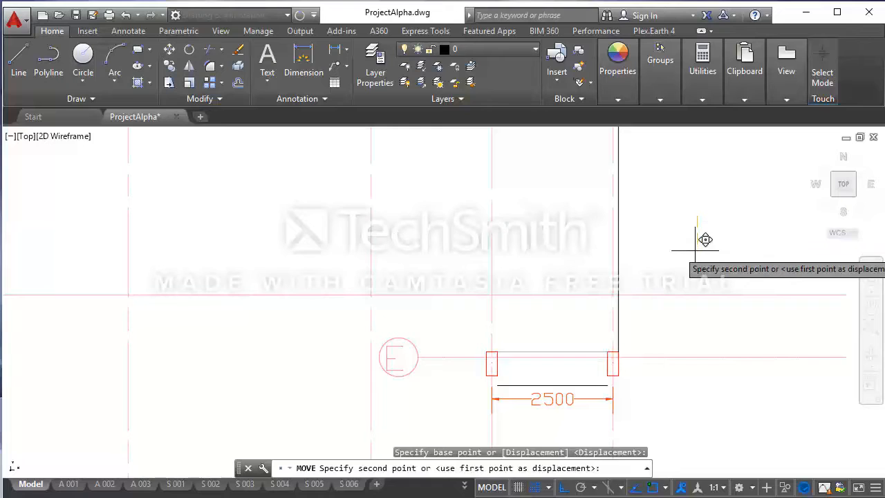
key("Escape")
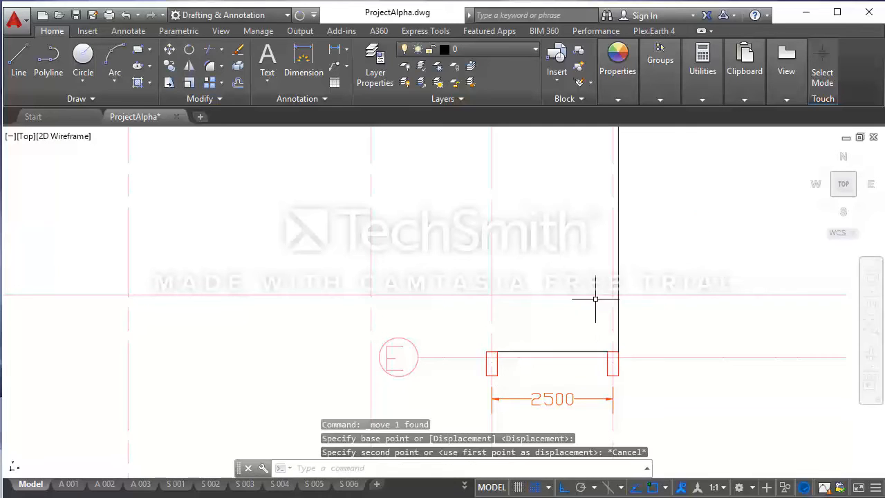
- Move the horizontal line between the axis E columns 230 mm down
left_click(541, 351)
left_click(170, 50)
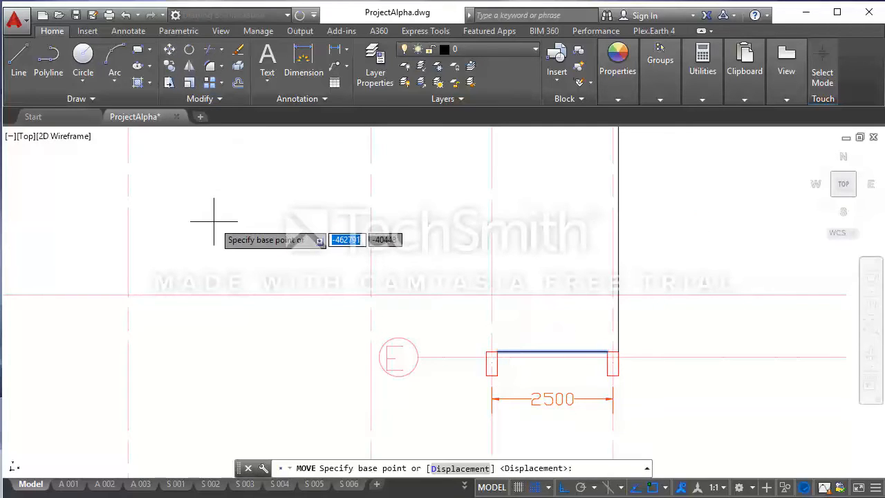
left_click(213, 203)
type("23")
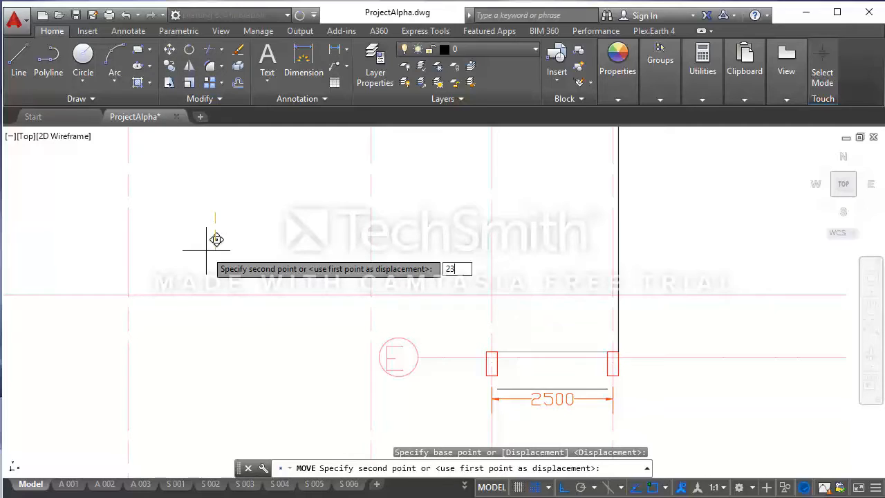
type("0")
key("Return")
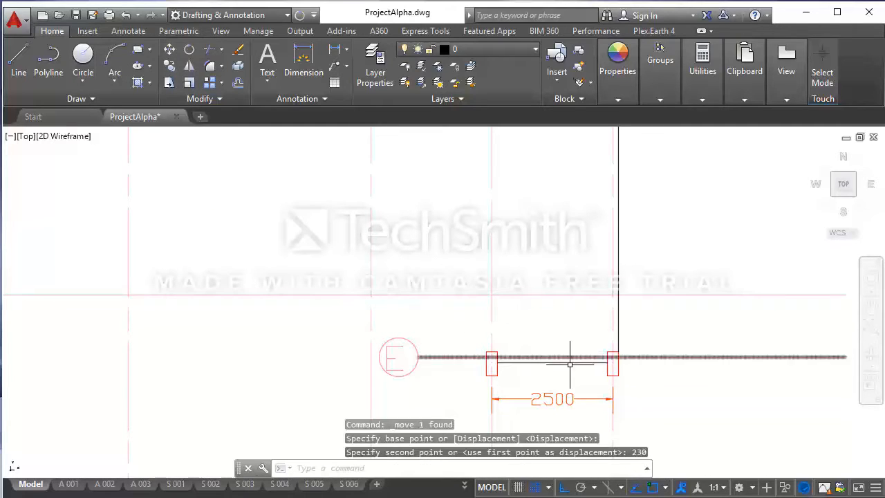
- Draw a vertical line along axis 6A from the axis E column's outer top corner to the axis C column's outer bottom corner
scroll(562, 367, "down", 2)
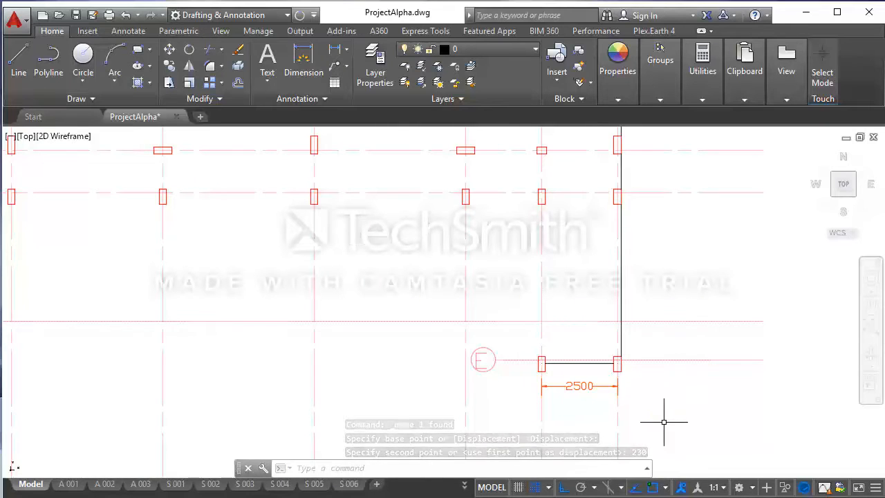
scroll(592, 367, "down", 2)
middle_click_drag(593, 367, 593, 322)
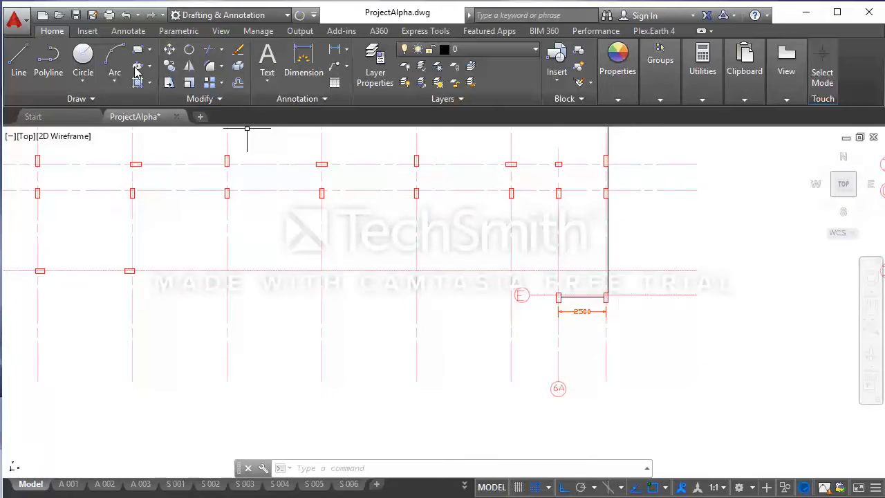
left_click(19, 59)
scroll(575, 280, "up", 3)
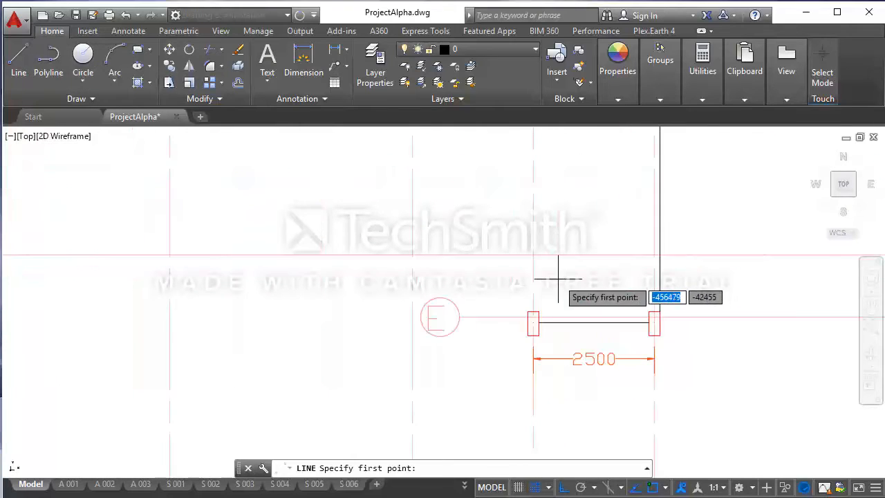
left_click(529, 312)
scroll(529, 316, "down", 4)
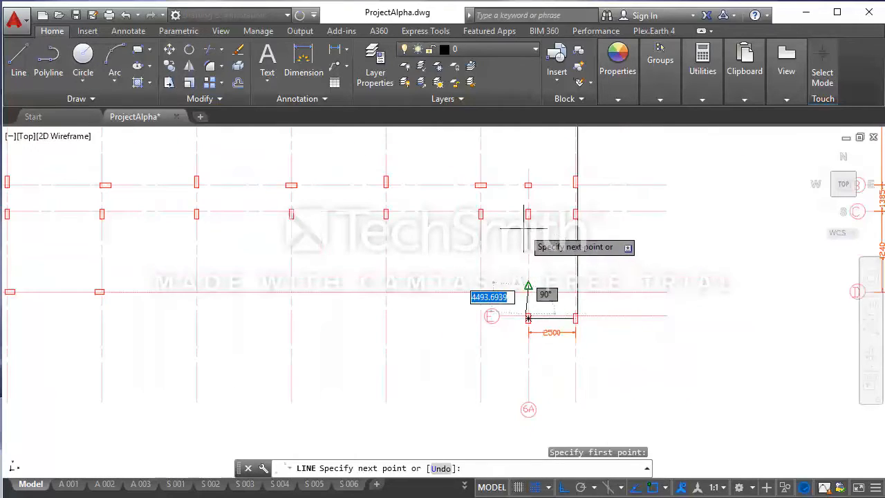
scroll(523, 207, "up", 4)
left_click(532, 202)
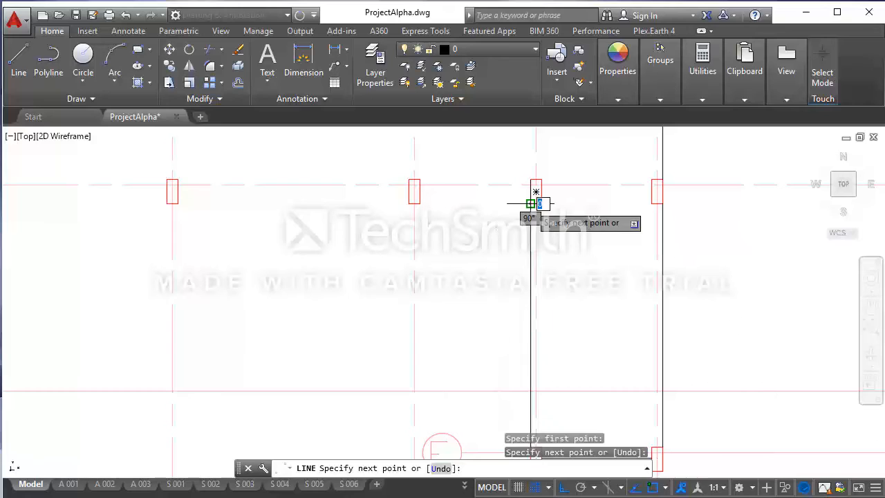
left_click(495, 241)
key("Return")
- Draw a horizontal line near axis C from the axis 6A column's outer top corner to the axis 2 column's facing top corner
scroll(618, 282, "down", 4)
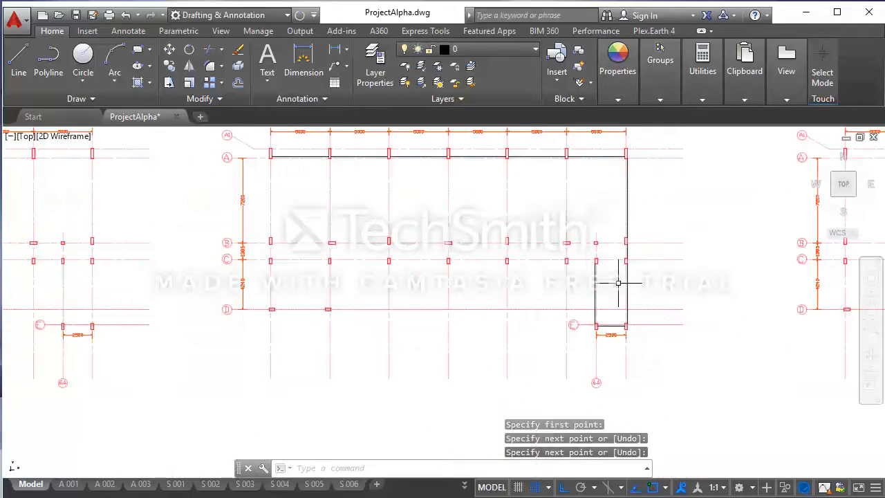
scroll(515, 272, "up", 5)
key("Return")
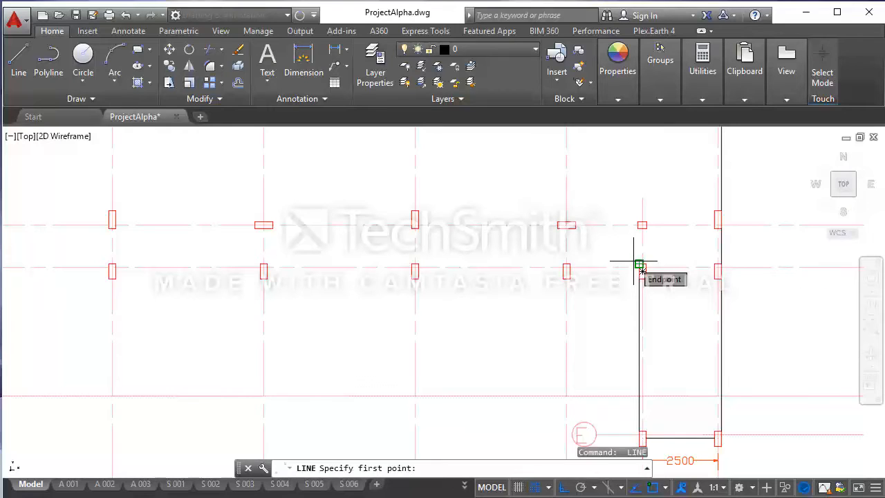
scroll(639, 266, "up", 4)
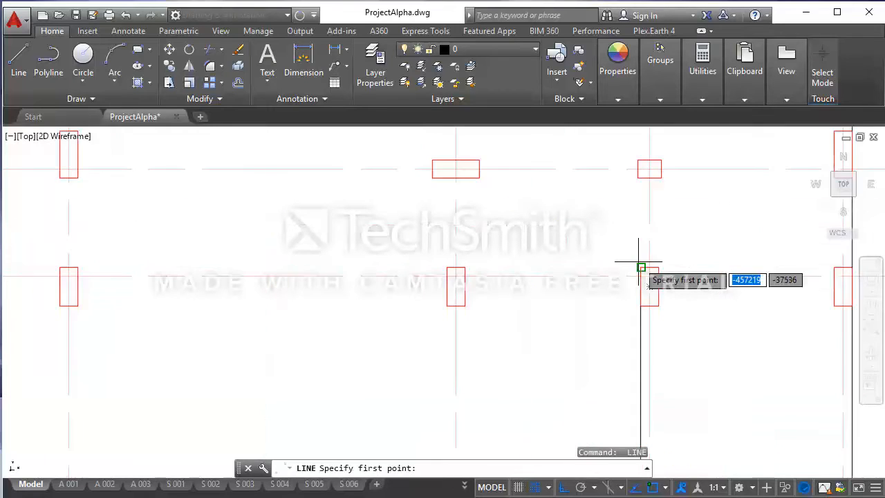
left_click(641, 266)
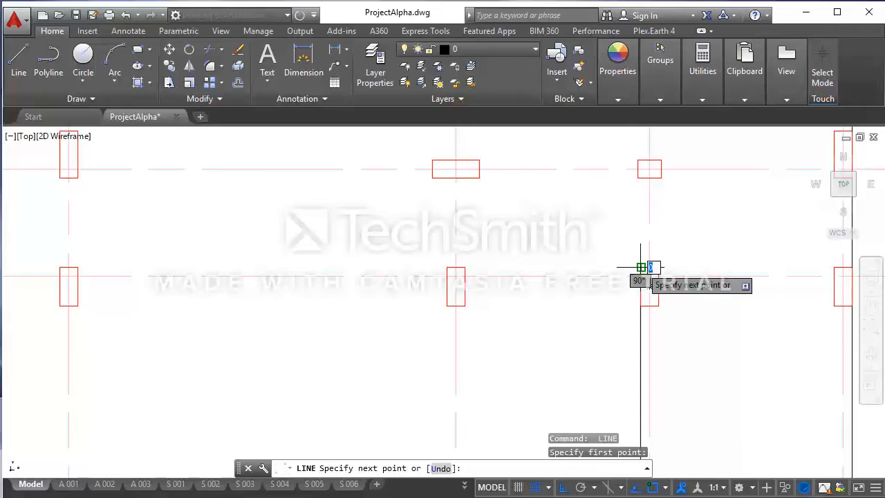
scroll(646, 264, "down", 2)
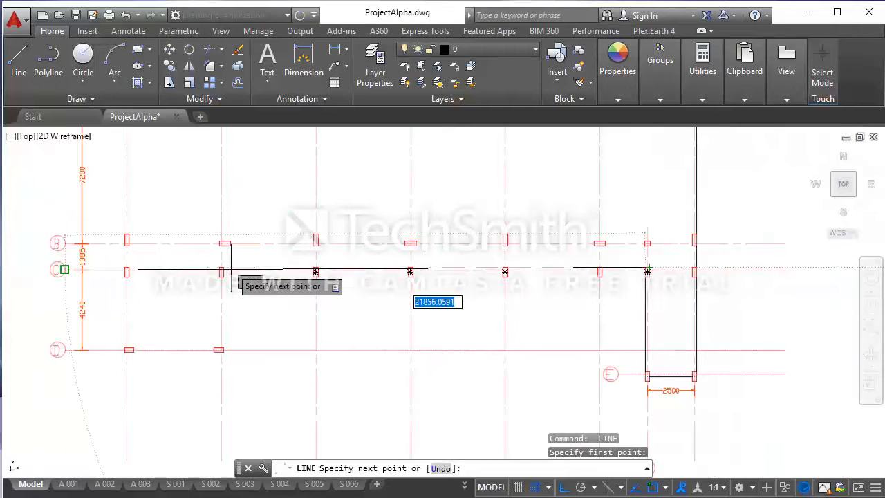
scroll(222, 268, "up", 3)
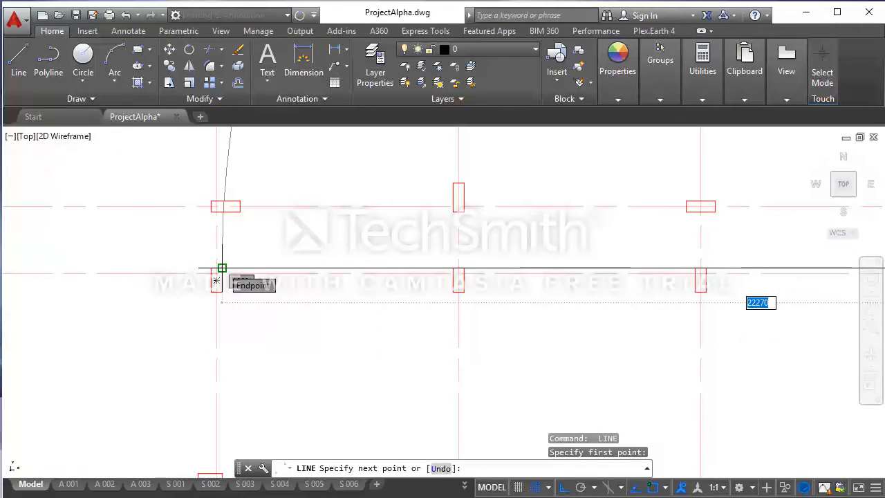
left_click(218, 277)
key("Escape")
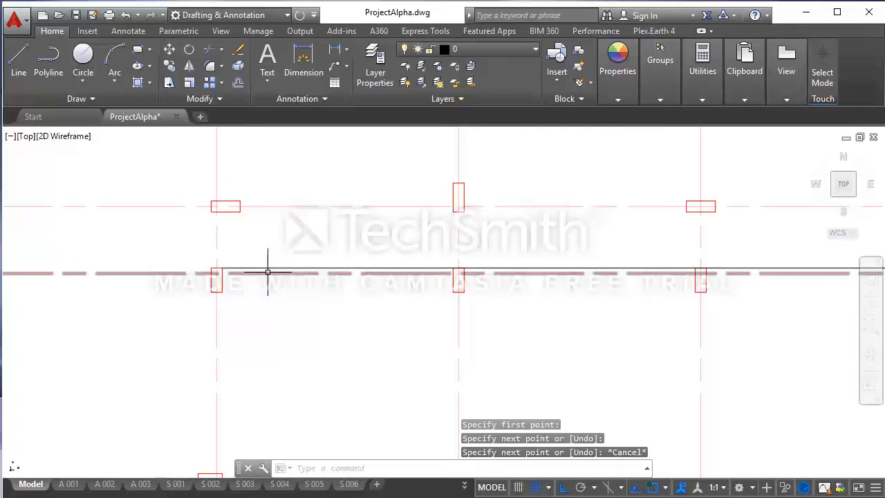
- Move the long horizontal line between the axis 2 and 6A columns 230 mm down onto the axis C columns
scroll(247, 268, "down", 3)
scroll(585, 268, "up", 2)
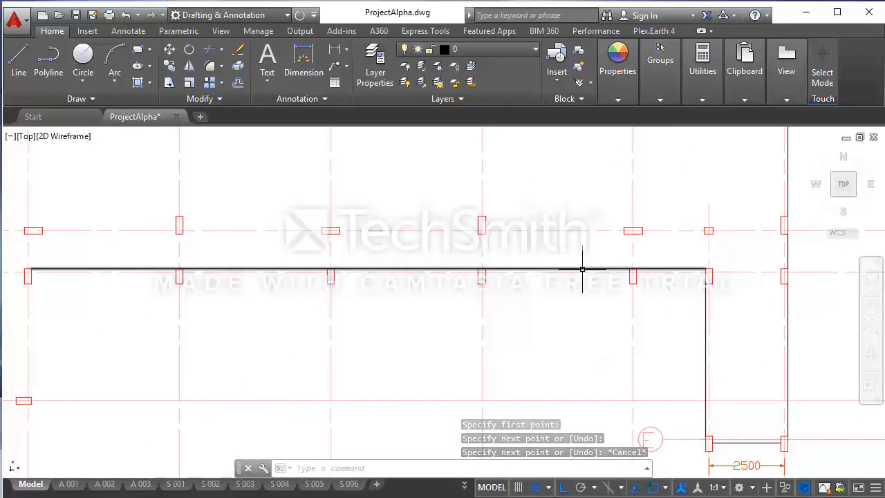
left_click(583, 269)
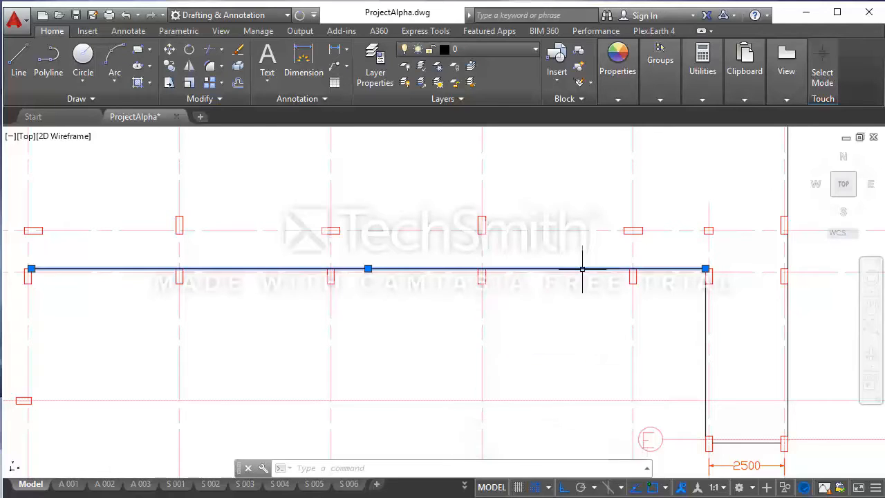
left_click(170, 49)
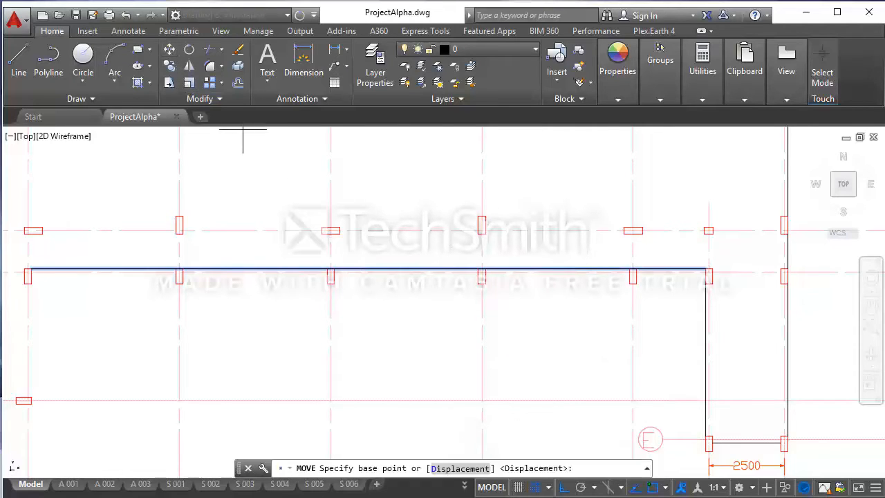
left_click(529, 290)
type("230")
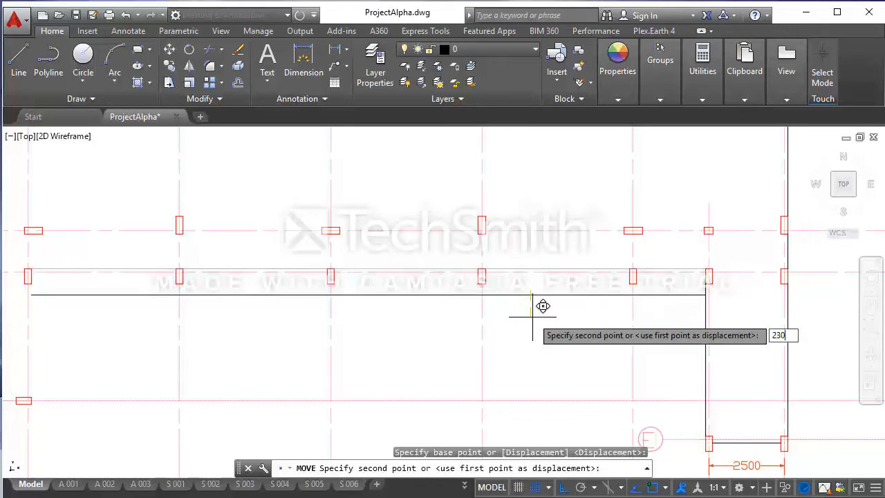
key("Return")
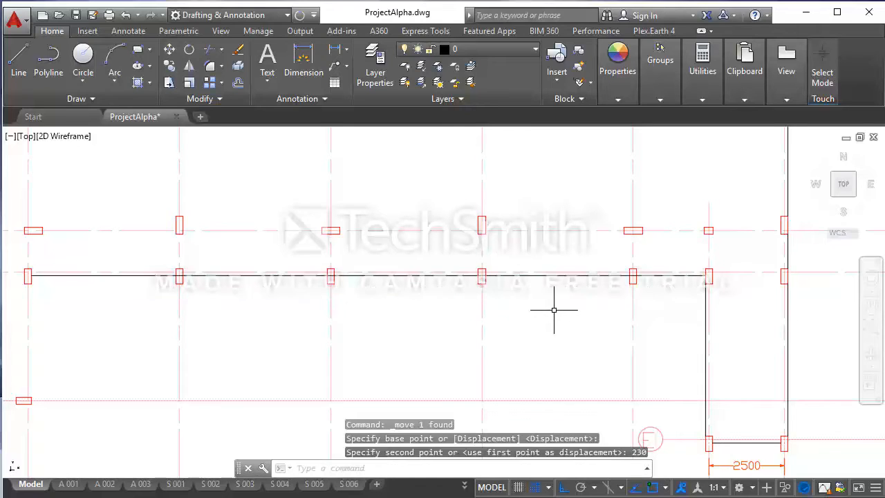
scroll(578, 307, "down", 2)
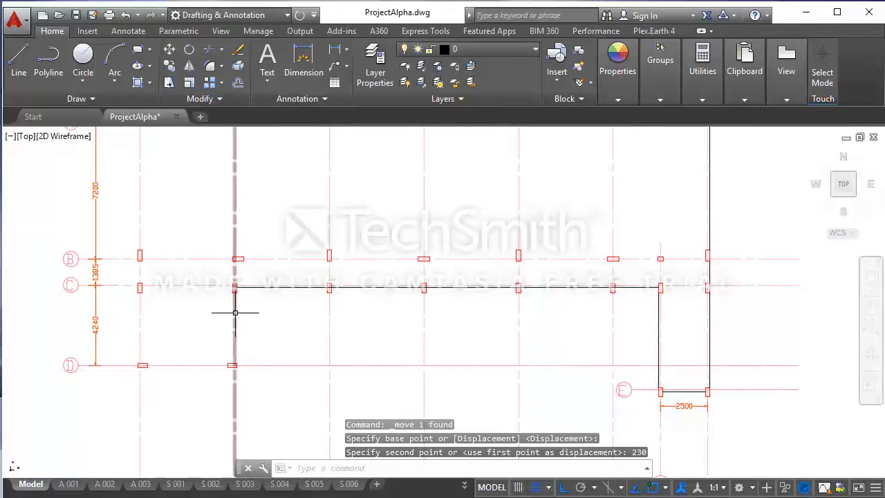
scroll(251, 313, "down", 4)
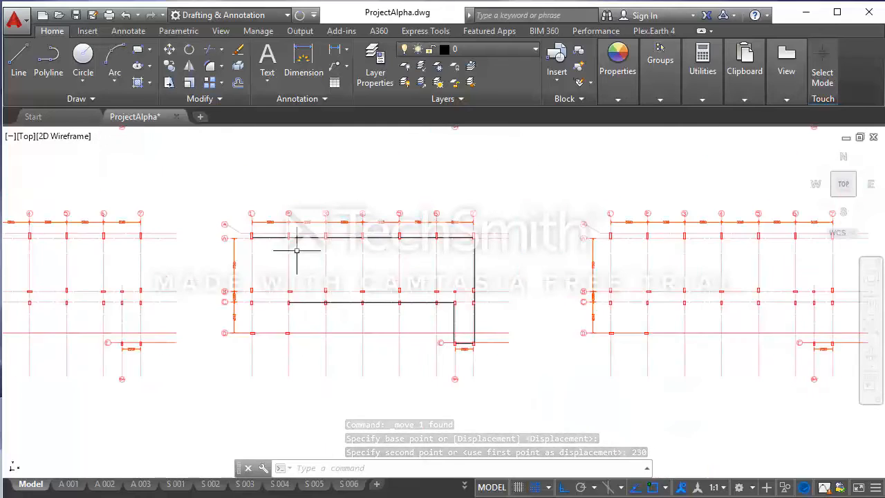
scroll(284, 324, "up", 4)
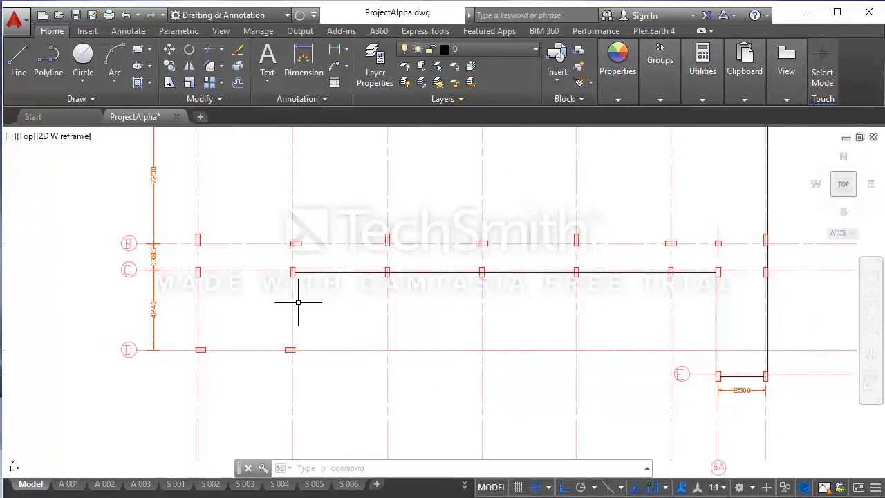
type("m")
key("Return")
key("Escape")
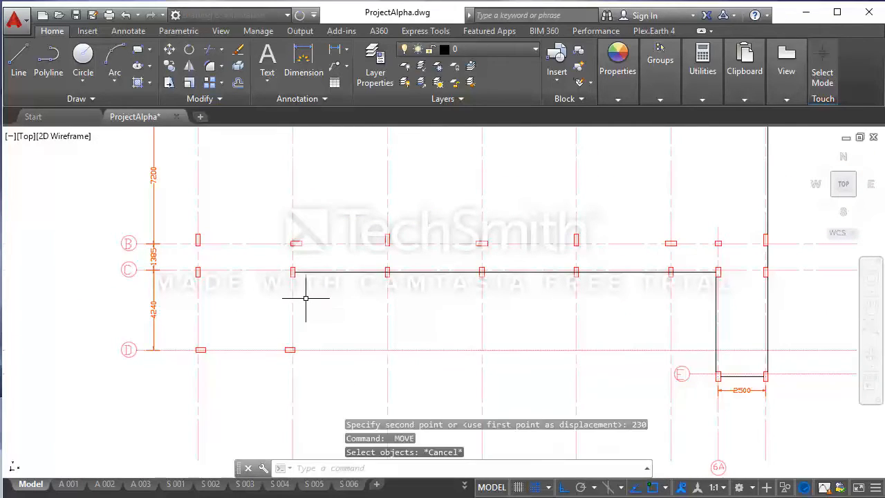
- Draw a vertical line along axis 2 from the axis C column's bottom right corner to the axis D column's top right corner
left_click(19, 63)
scroll(282, 267, "up", 4)
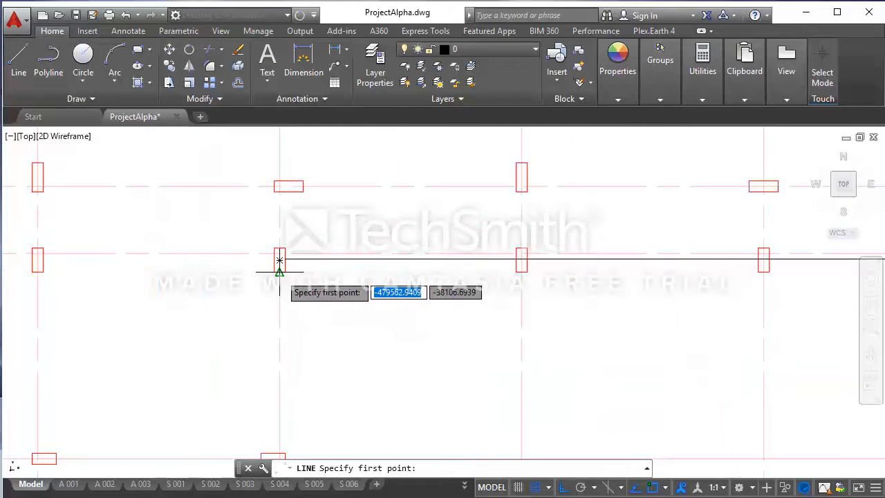
left_click(280, 261)
scroll(290, 294, "down", 3)
scroll(291, 360, "up", 3)
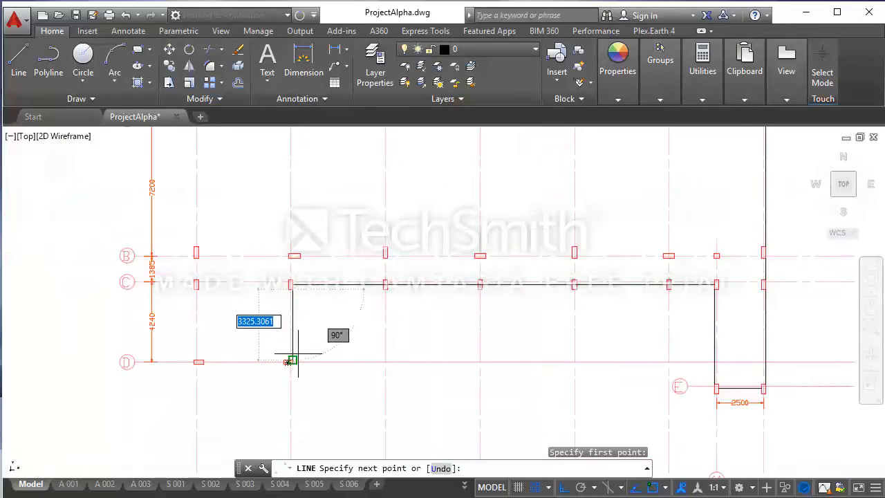
left_click(285, 359)
key("Return")
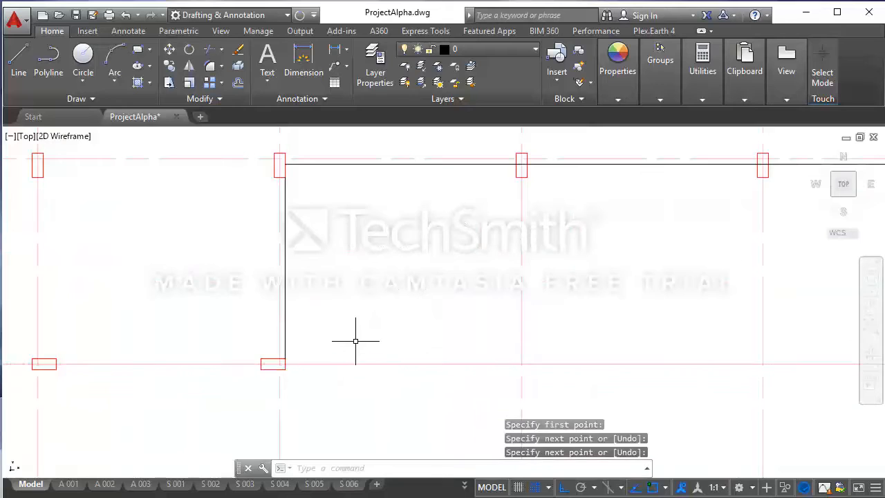
- Draw a horizontal line along axis D from the axis 2 column's bottom left corner to the axis 1 column's bottom right corner
scroll(318, 351, "down", 2)
scroll(315, 356, "up", 2)
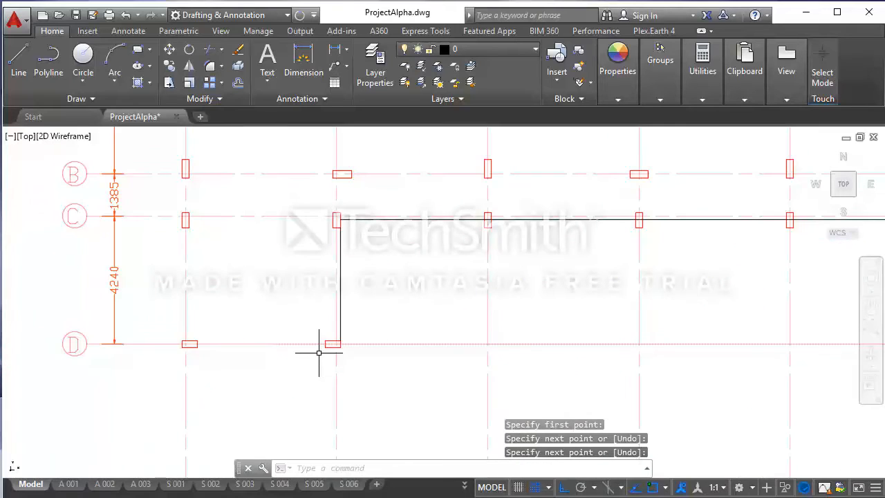
key("Return")
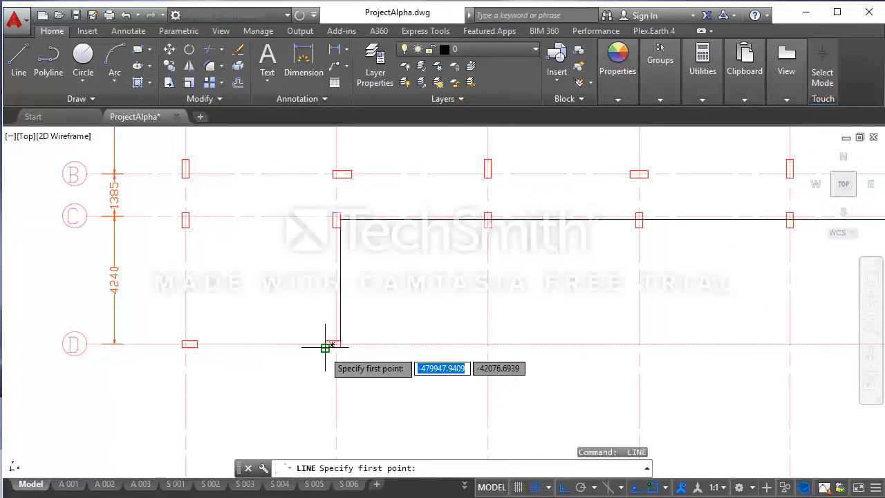
scroll(325, 347, "up", 2)
left_click(323, 348)
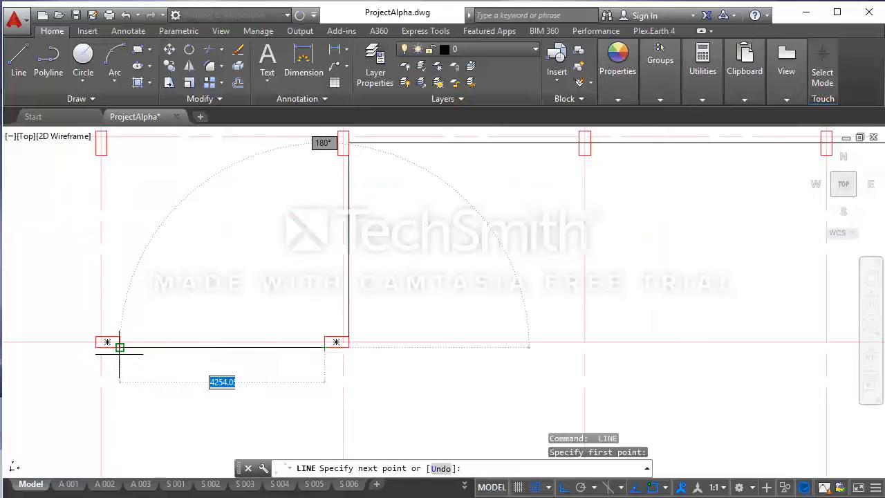
left_click(119, 347)
key("Return")
scroll(279, 352, "down", 6)
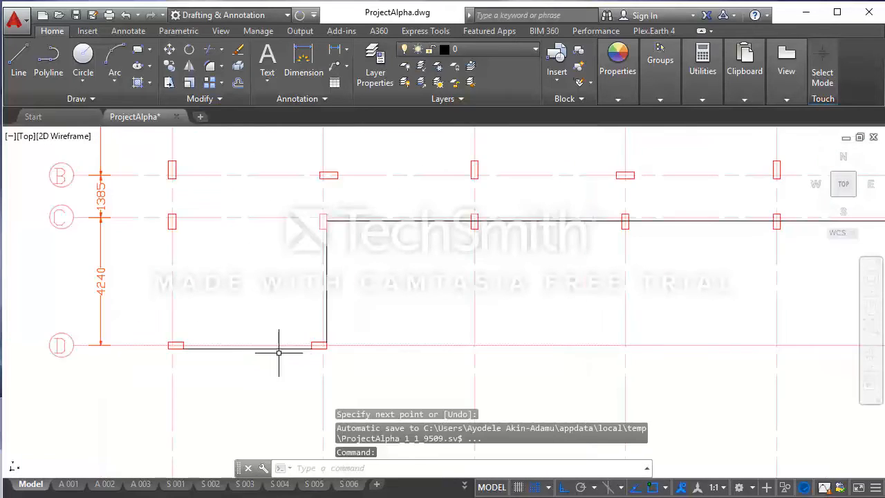
middle_click_drag(230, 350, 268, 377)
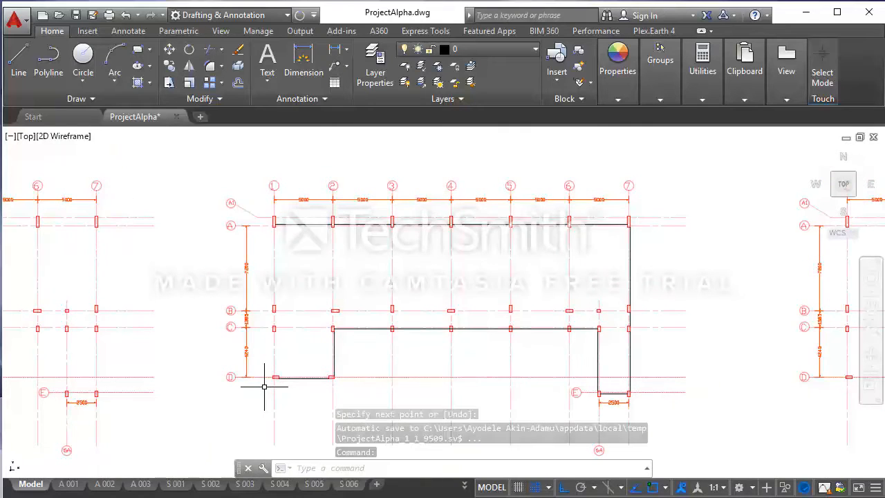
key("Return")
left_click(271, 376)
scroll(268, 379, "up", 6)
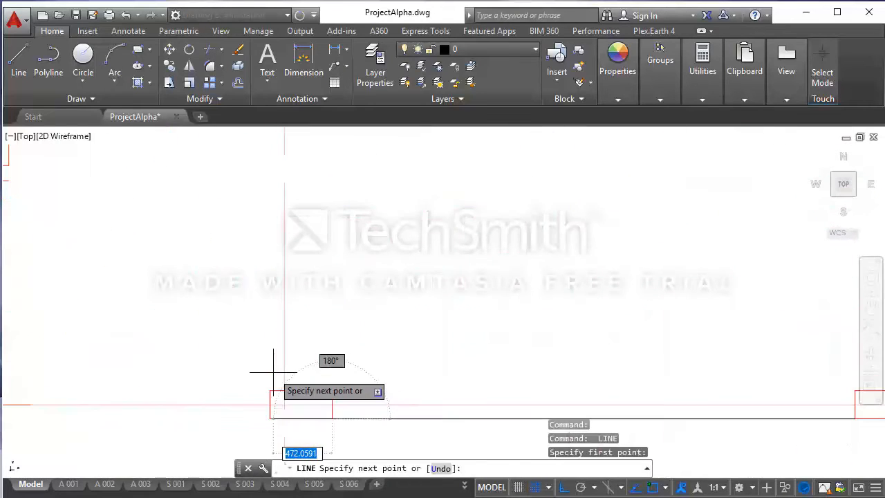
key("Escape")
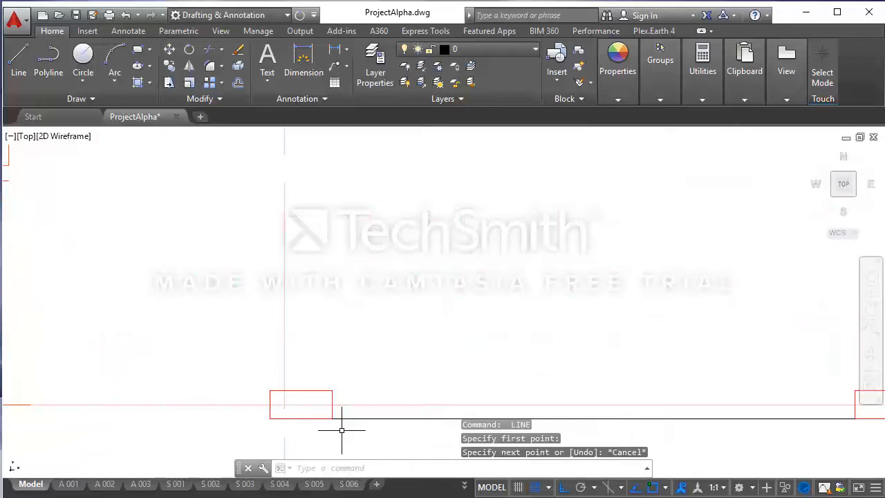
- Draw a vertical line along axis 1 from the axis D column's top left corner to the axis C column's bottom left corner
key("Return")
left_click(270, 390)
scroll(332, 387, "down", 6)
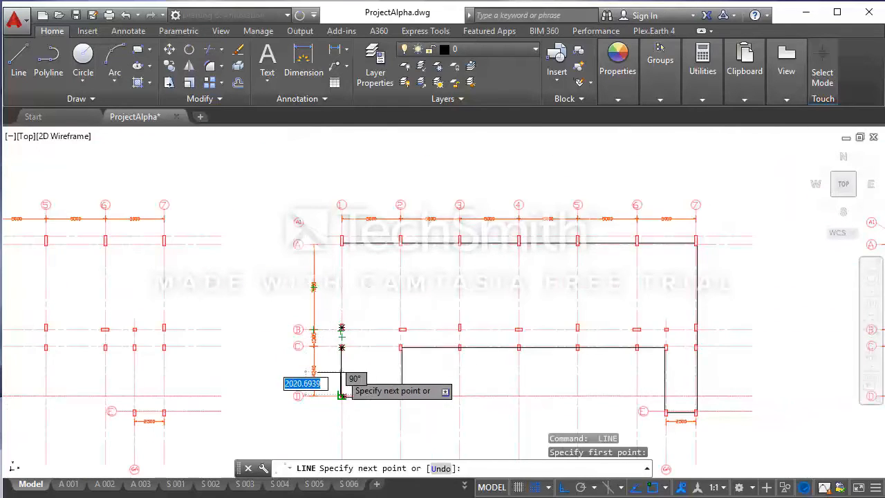
scroll(342, 372, "up", 4)
left_click(339, 309)
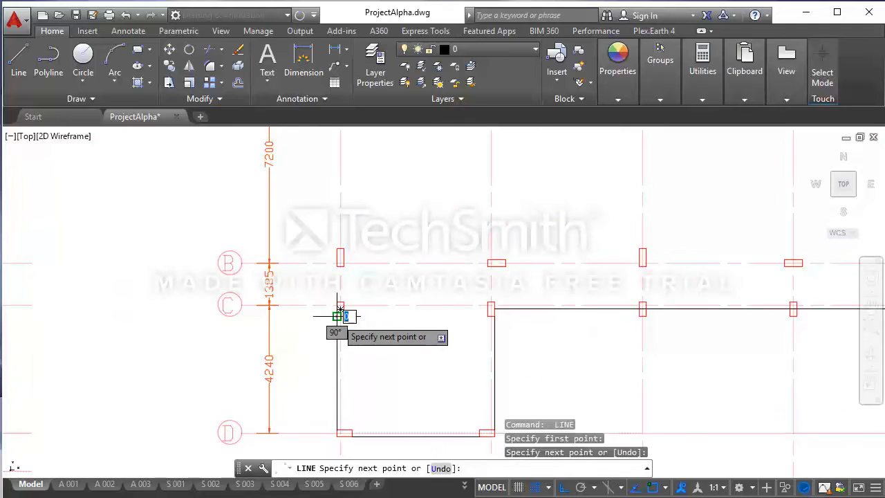
key("Return")
- Draw a vertical line along axis 1 from the axis C column's top left corner to the axis B column's bottom left corner
key("Return")
left_click(337, 302)
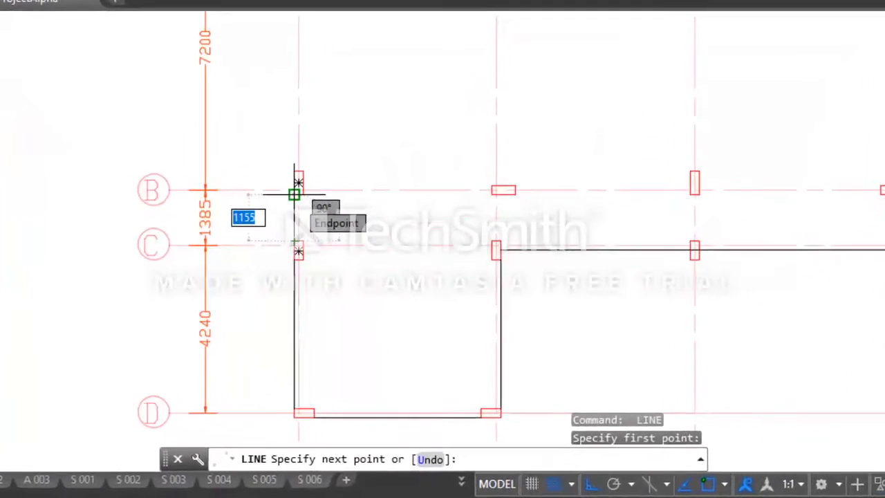
left_click(337, 266)
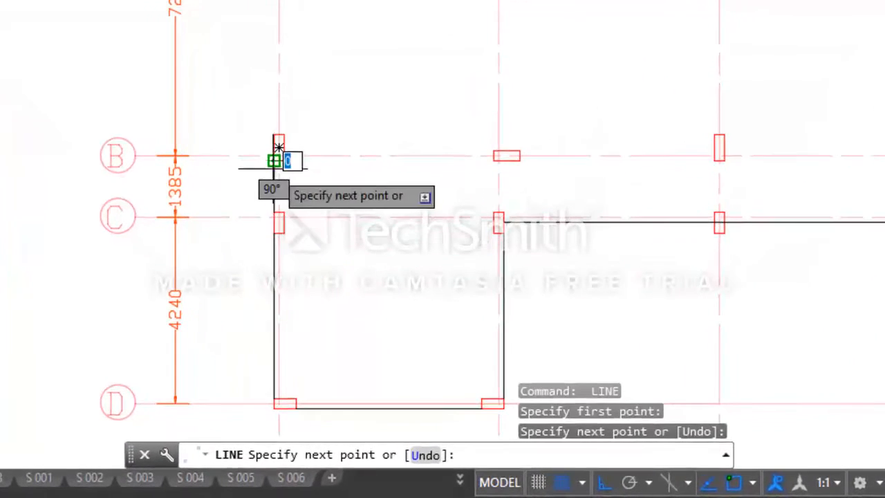
key("Return")
- Draw a vertical line along axis 1 from the axis B column's top left corner to the axis A column's bottom left corner
key("Return")
scroll(280, 225, "down", 2)
middle_click_drag(267, 182, 306, 280)
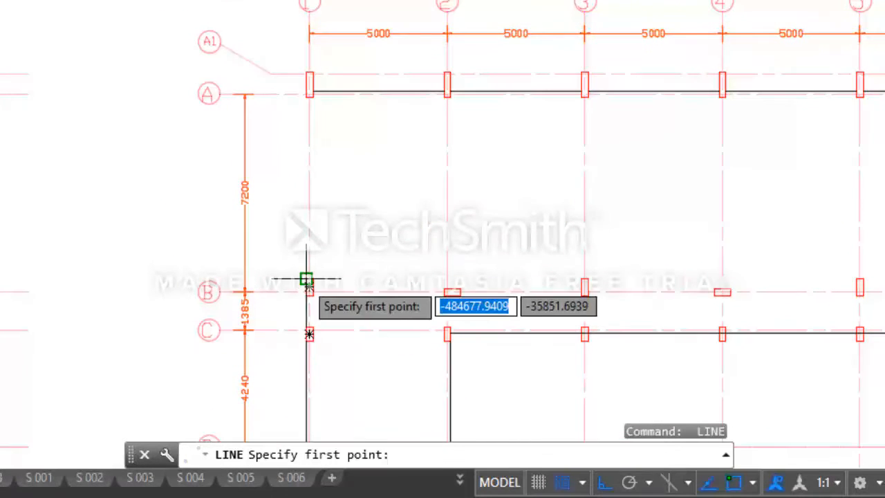
scroll(307, 281, "up", 4)
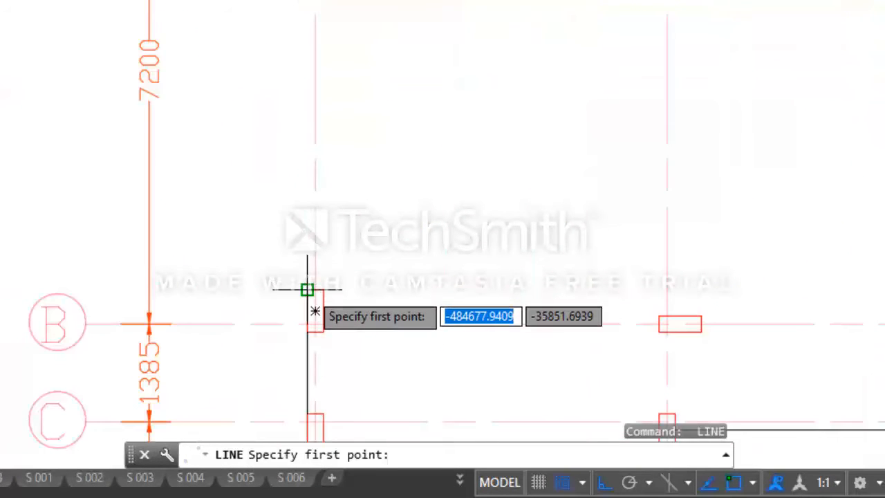
left_click(307, 289)
scroll(311, 307, "down", 3)
scroll(312, 115, "up", 3)
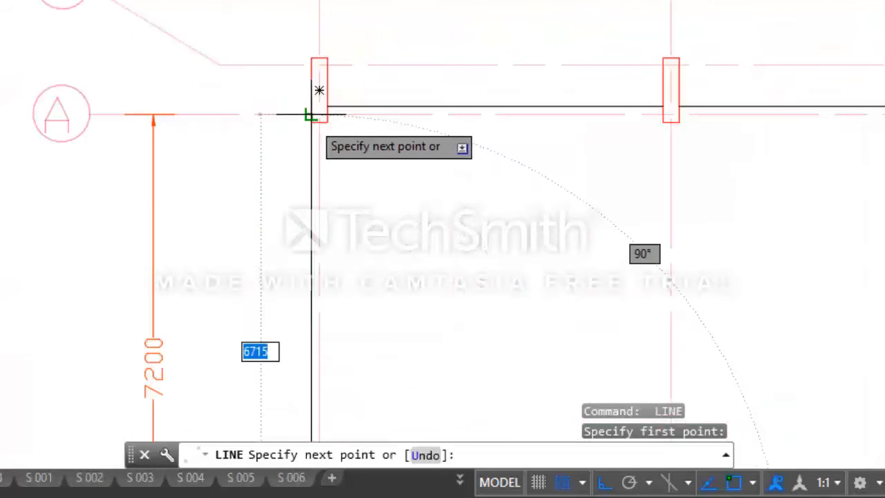
left_click(311, 122)
key("Escape")
scroll(310, 166, "down", 5)
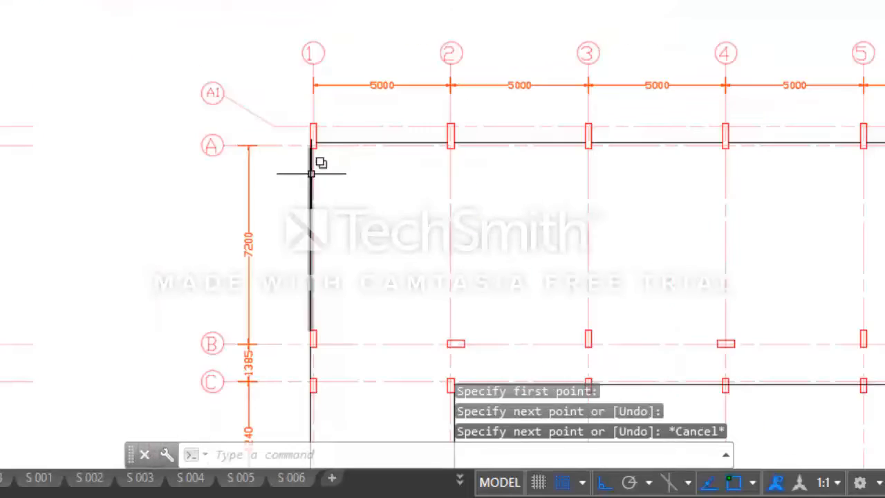
scroll(490, 252, "up", 2)
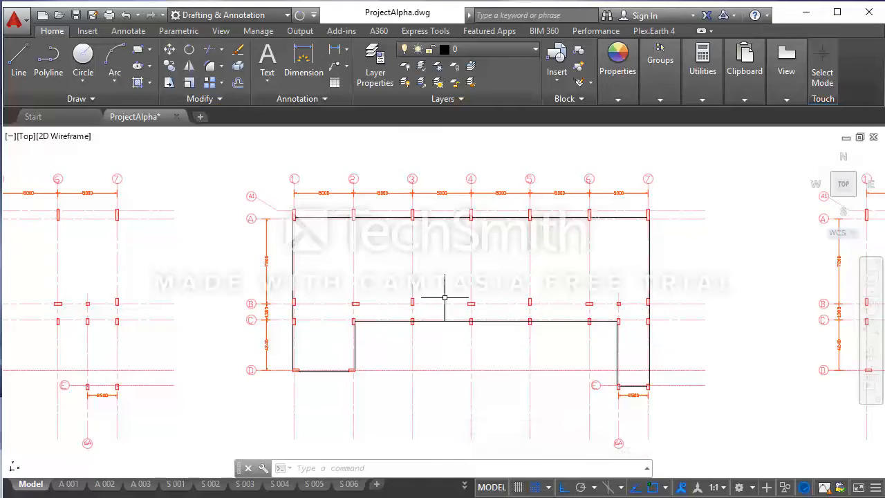
- Copy the six horizontal beam lines between the axis A columns 230 mm down
scroll(341, 232, "up", 3)
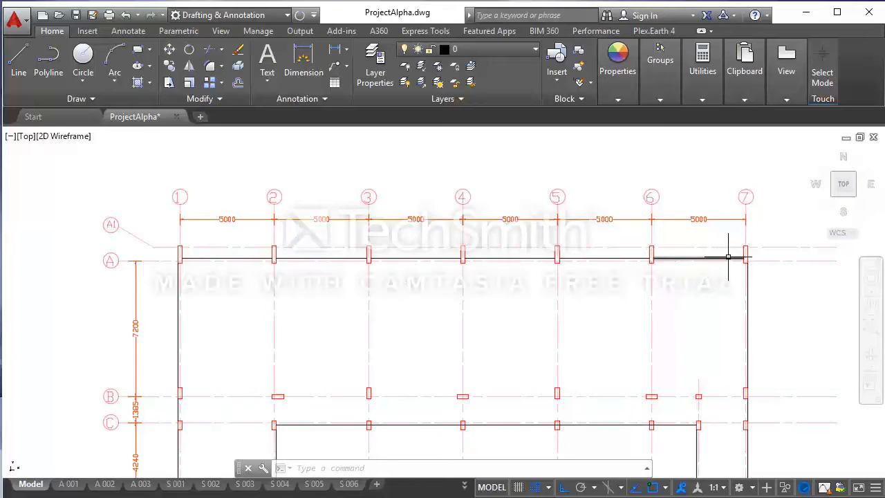
left_click(237, 258)
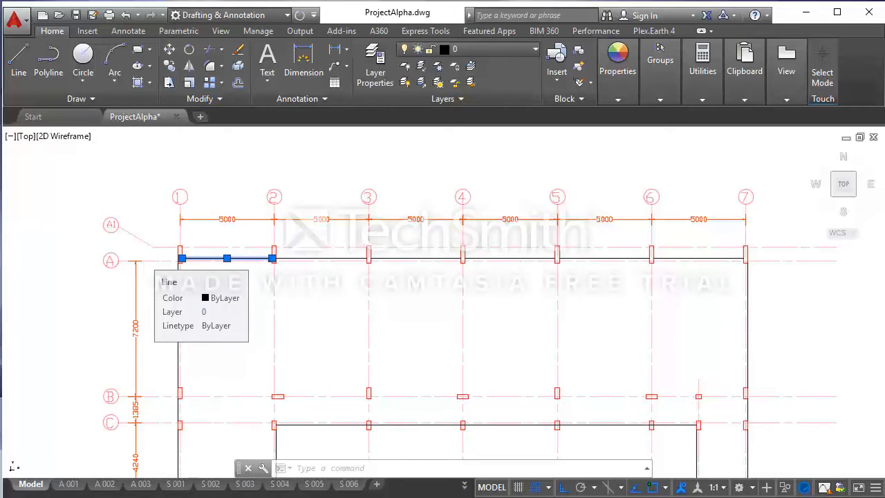
left_click(311, 258)
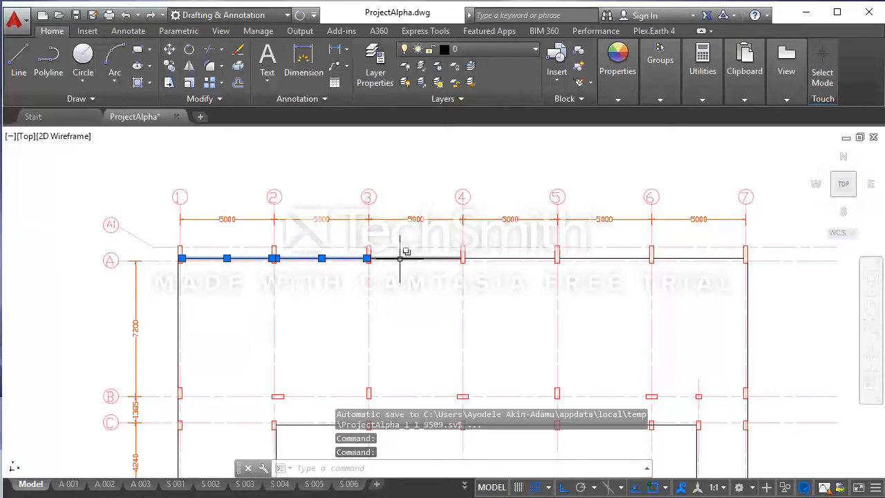
left_click(443, 258)
left_click(599, 258)
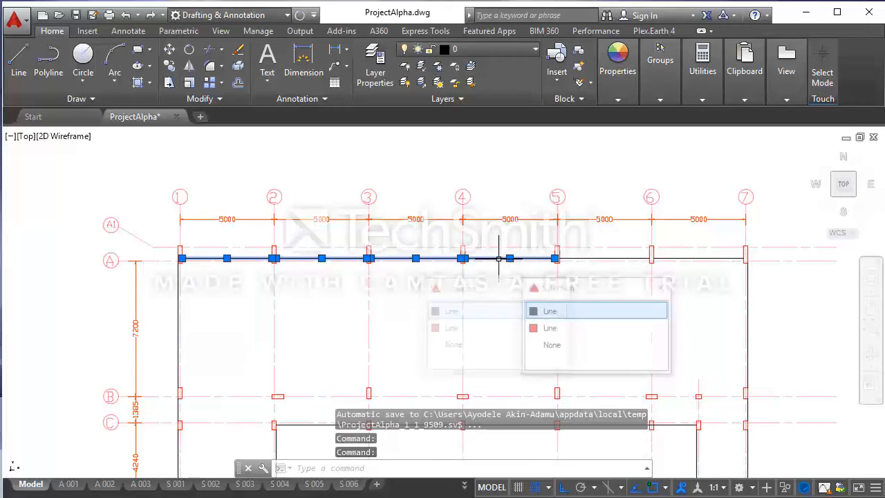
left_click(605, 258)
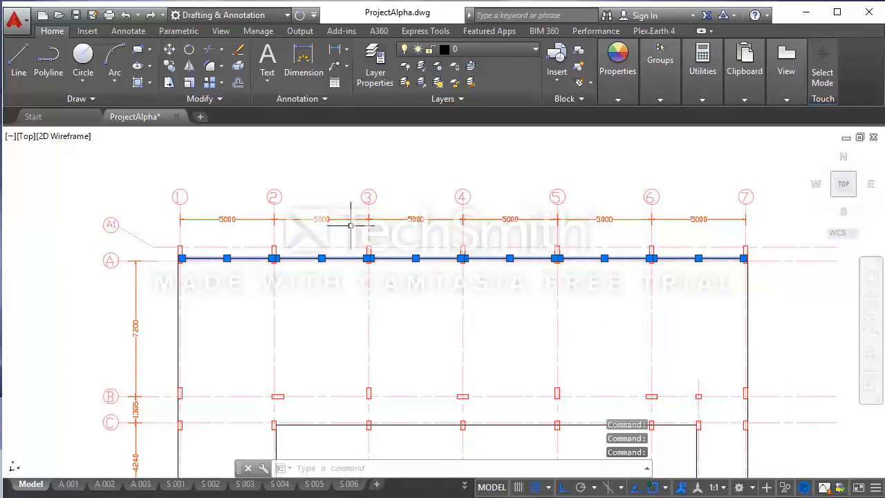
left_click(168, 69)
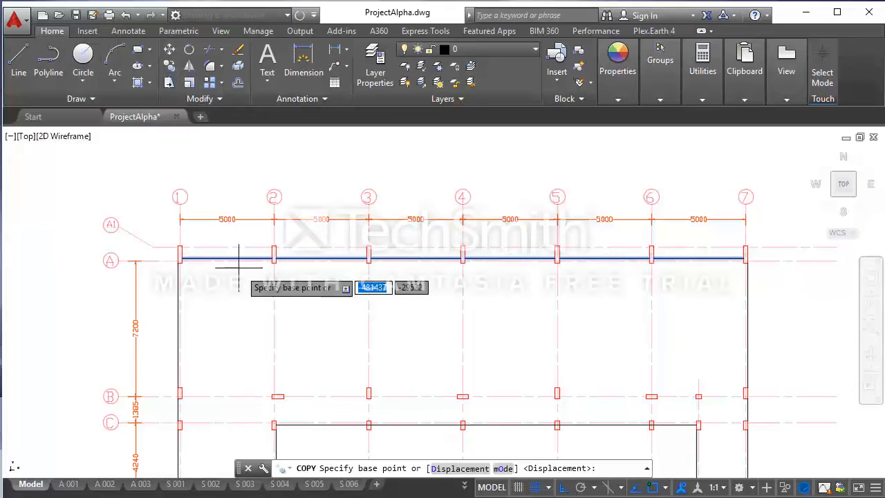
left_click(297, 274)
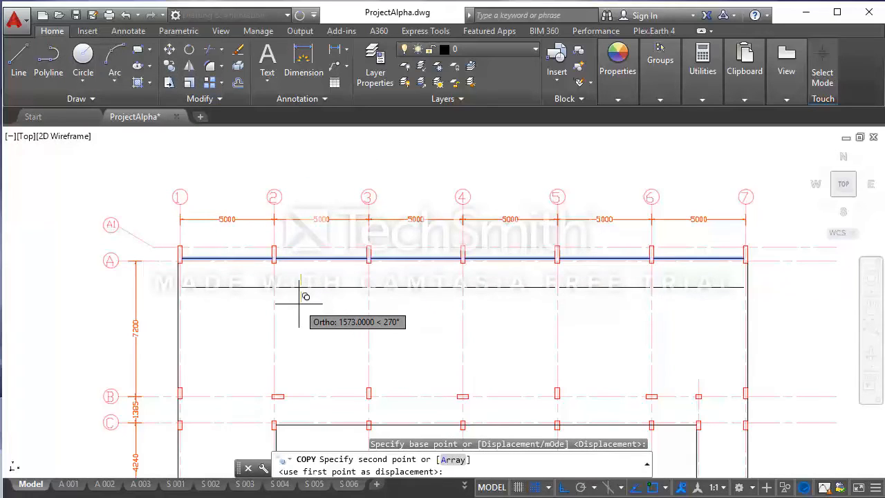
type("230")
key("Return")
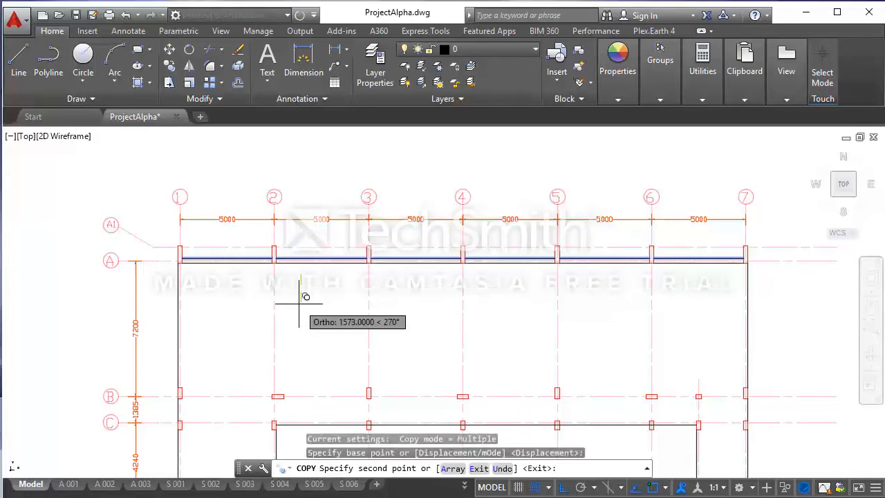
key("Escape")
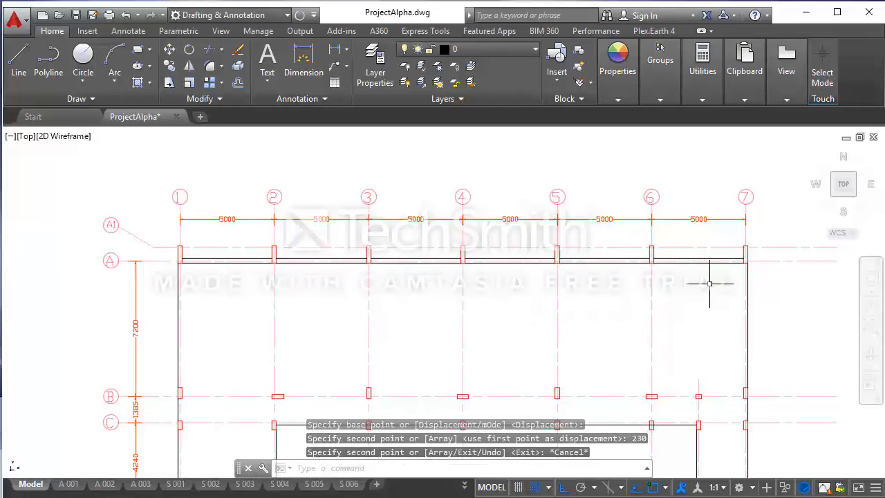
- Copy the three vertical beam lines along axis 7, between axes A and E, 230 mm to the left
mouse_move(709, 284)
middle_mouse_down()
mouse_move(657, 228)
mouse_move(673, 231)
middle_mouse_up()
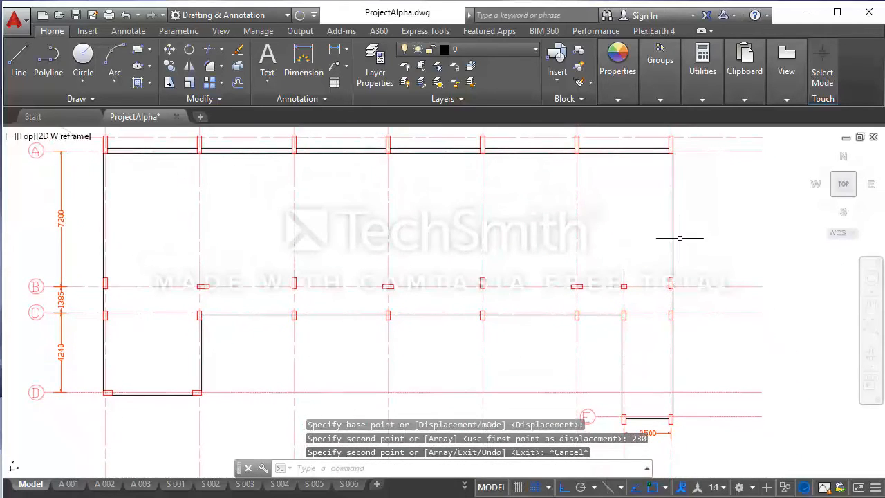
scroll(675, 259, "down", 2)
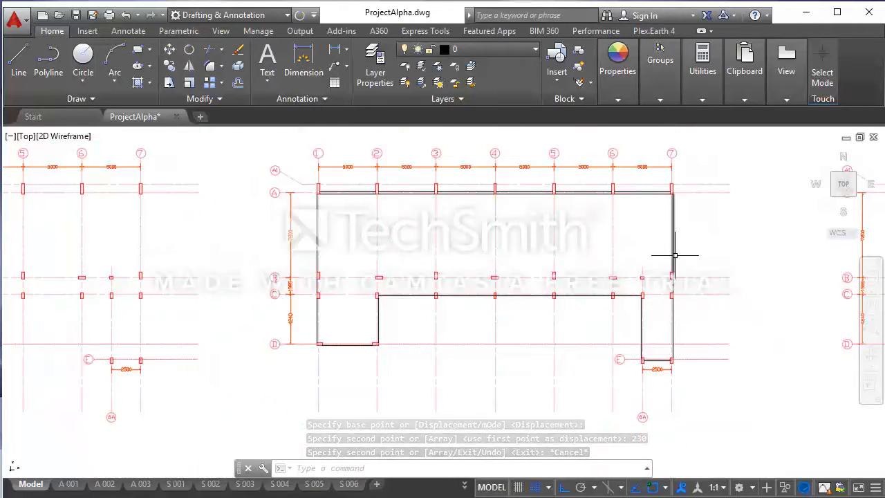
scroll(675, 255, "up", 2)
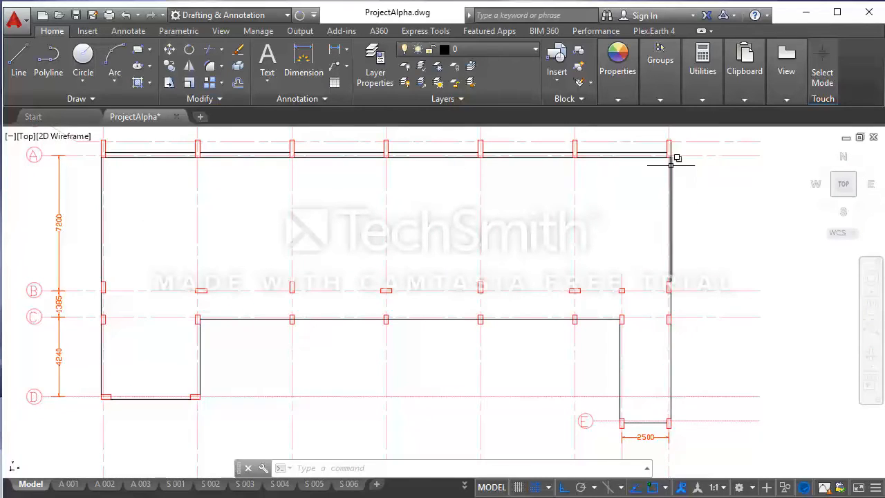
left_click(670, 245)
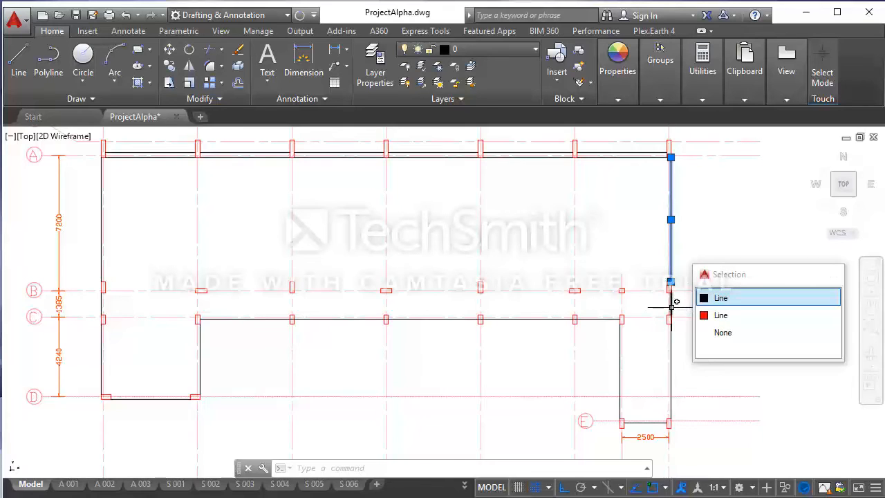
left_click(671, 307)
scroll(671, 348, "up", 1)
left_click(671, 348)
scroll(688, 339, "down", 1)
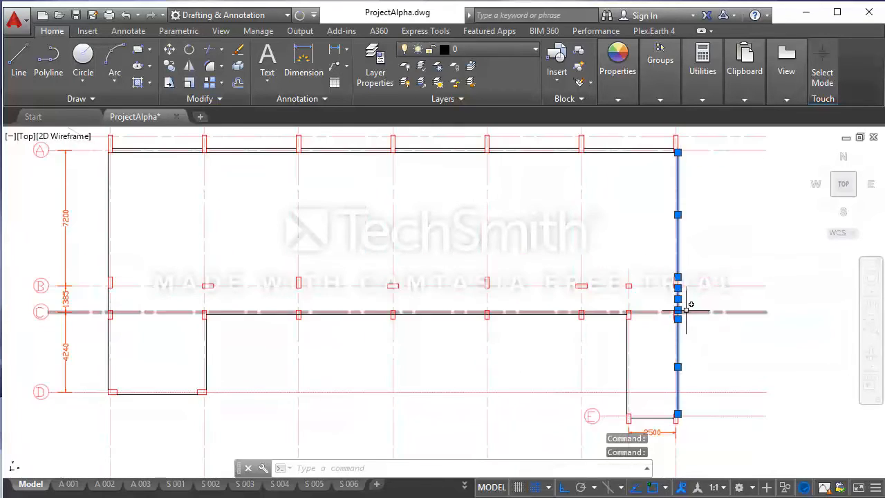
left_click(170, 65)
left_click(550, 215)
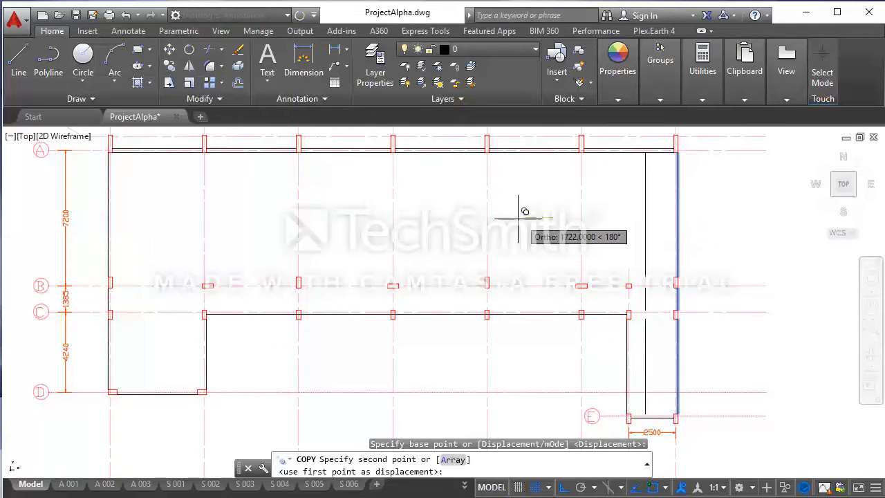
type("23")
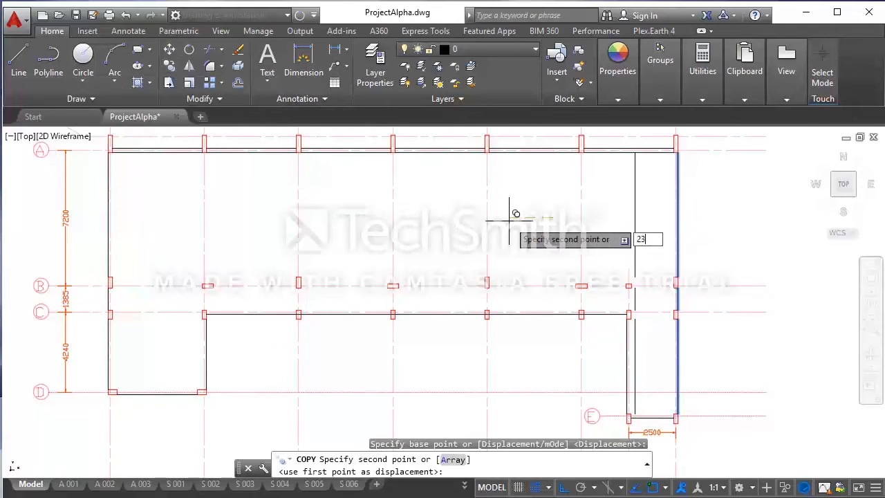
type("0")
key("Return")
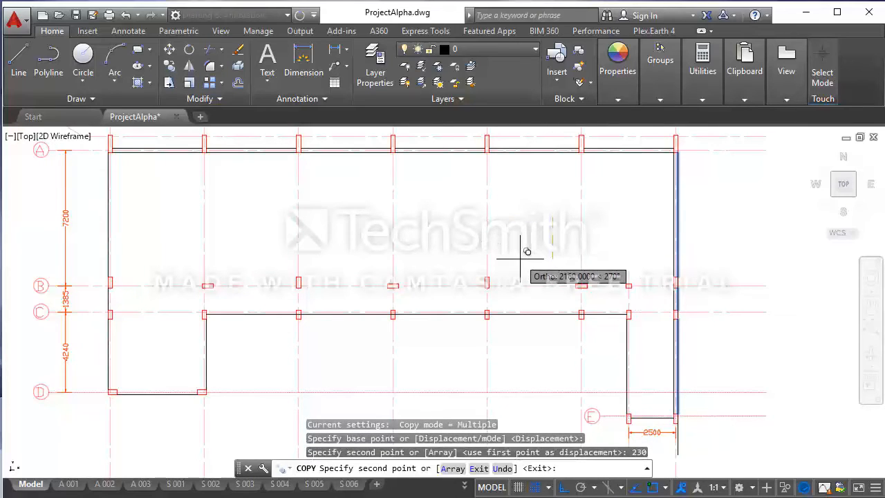
key("Escape")
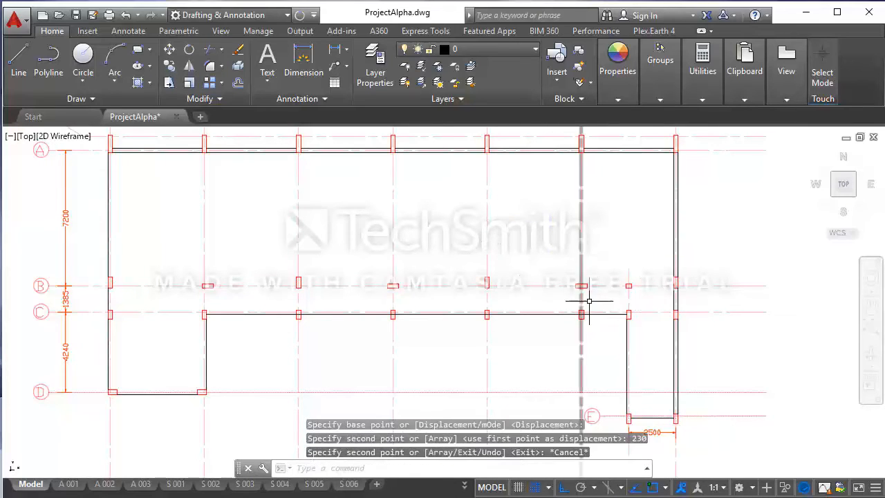
- Copy the horizontal beam line between the two axis E columns 230 mm up
left_click(644, 418)
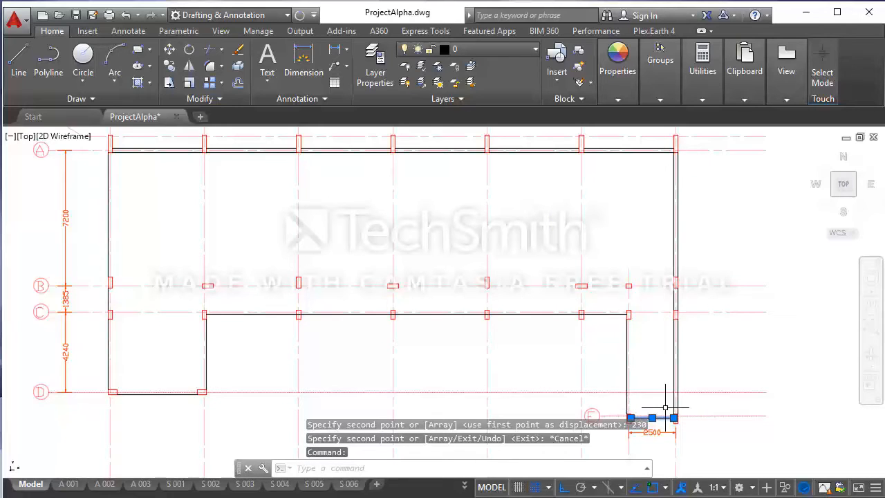
left_click(168, 67)
left_click(784, 350)
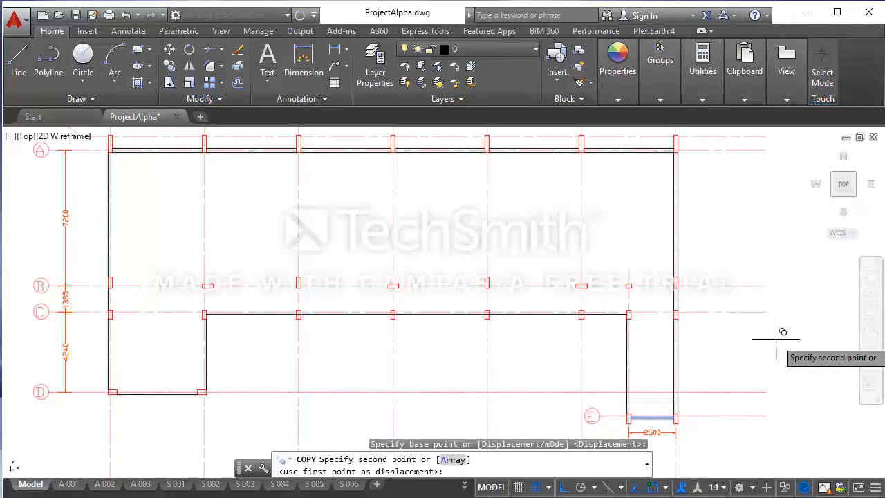
type("230")
key("Return")
key("Escape")
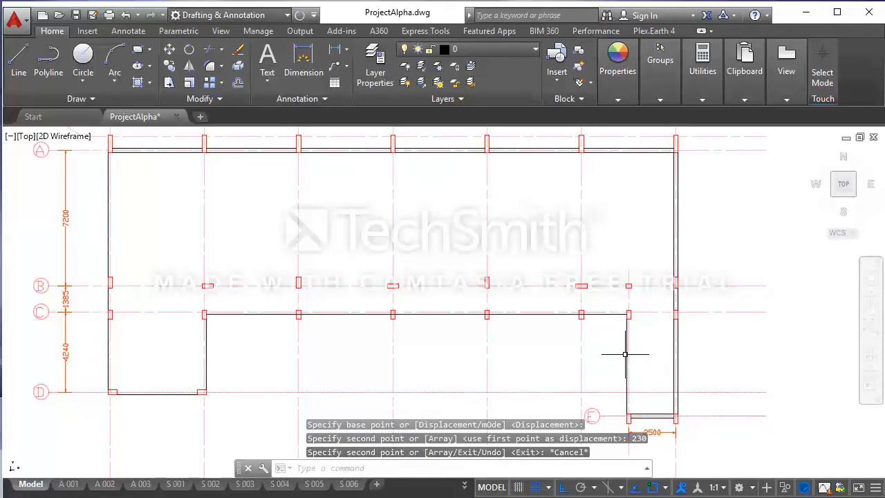
- Copy the vertical beam line along axis 6A, between axes C and E, 230 mm to the right
left_click(627, 353)
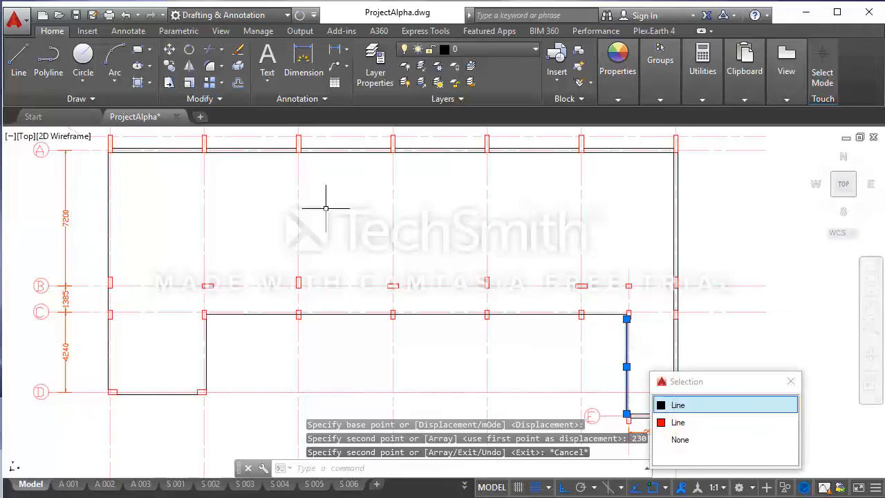
left_click(169, 66)
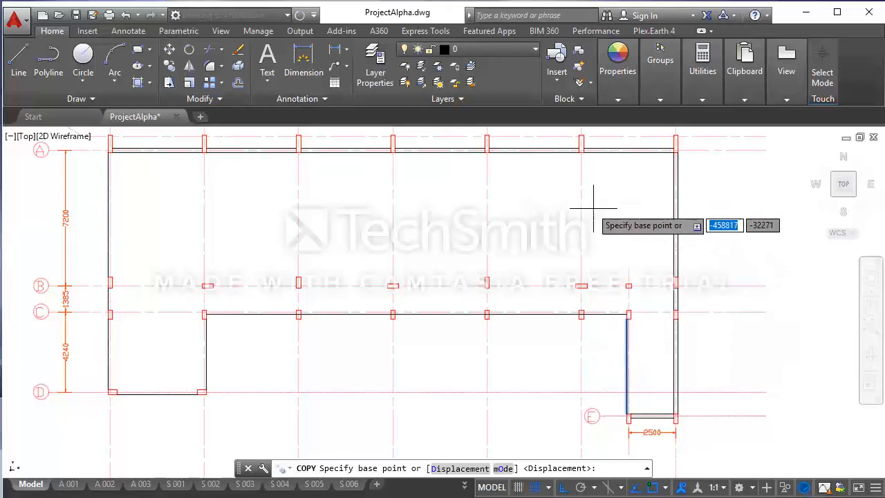
left_click(411, 200)
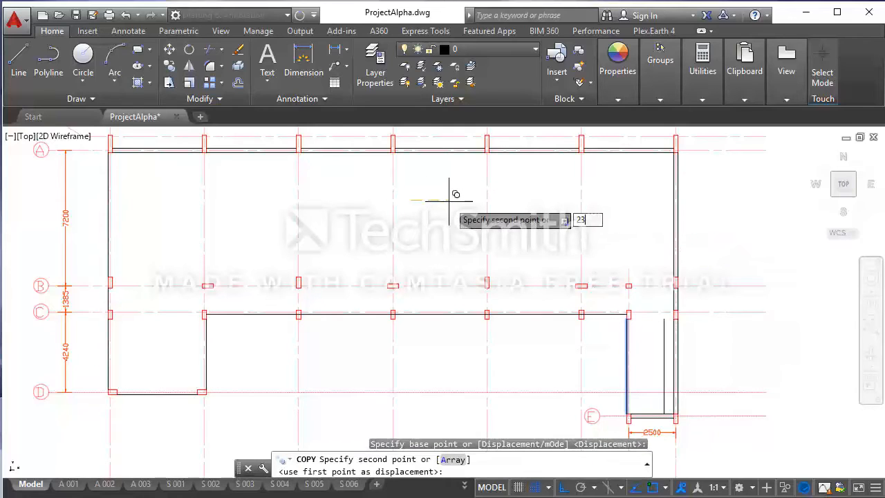
key("Return")
key("Escape")
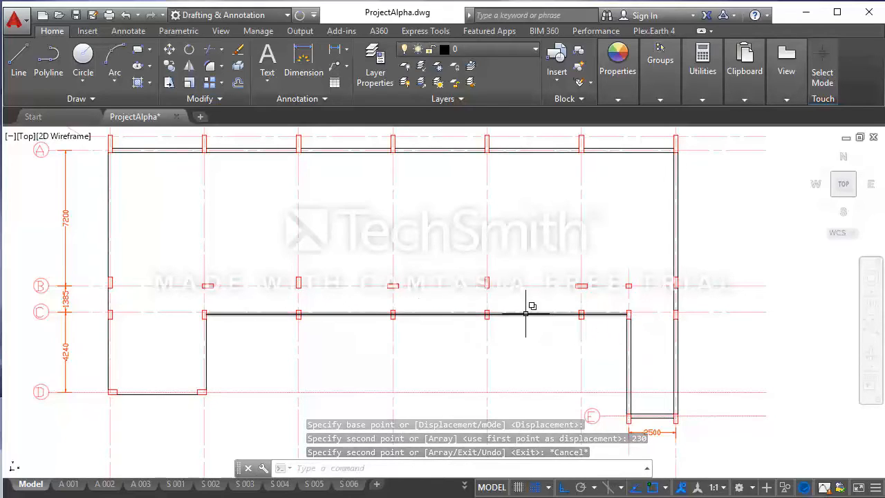
- Trim the axis C beam line where it passes through the columns at axes 6 and 5
scroll(460, 320, "up", 2)
scroll(500, 312, "up", 2)
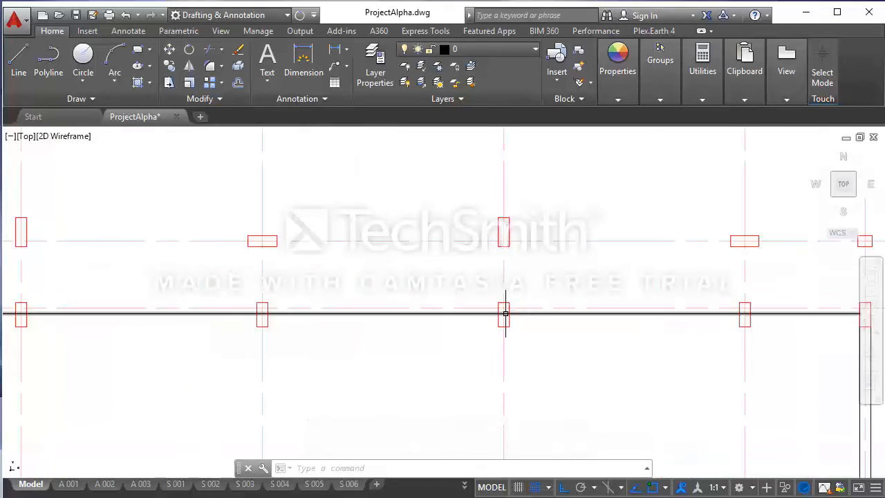
scroll(514, 313, "down", 2)
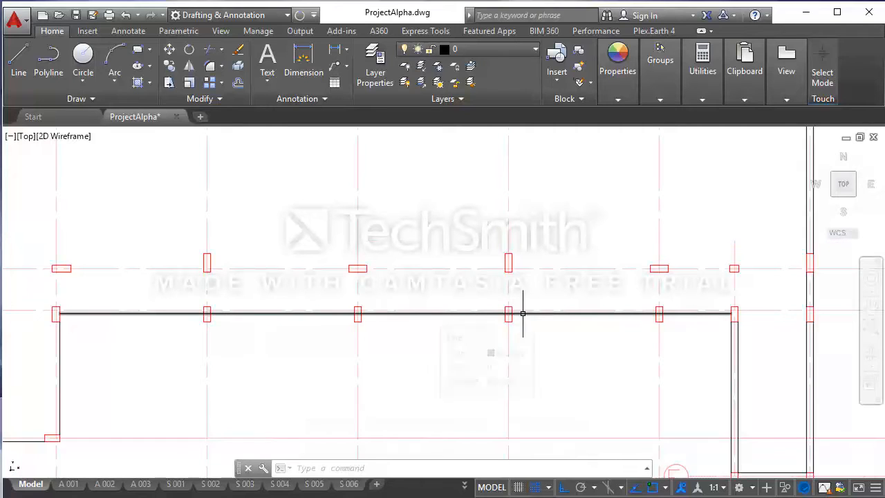
left_click(211, 54)
key("Return")
scroll(642, 314, "up", 5)
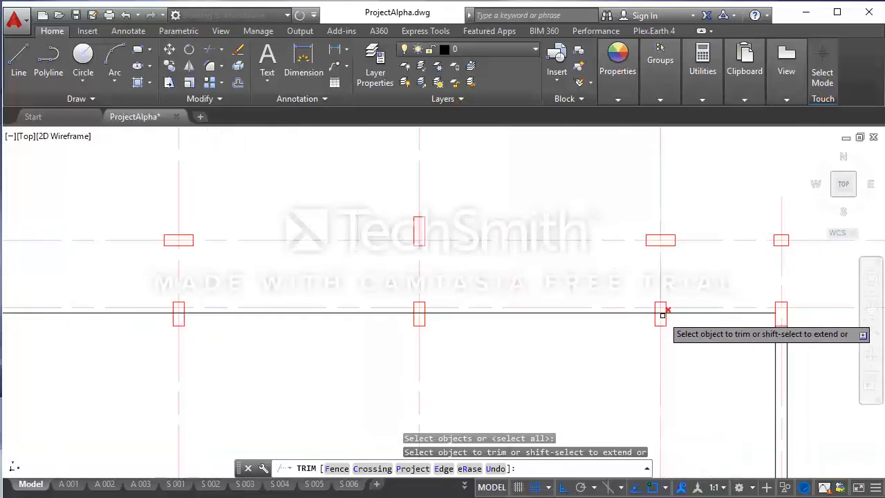
left_click(661, 311)
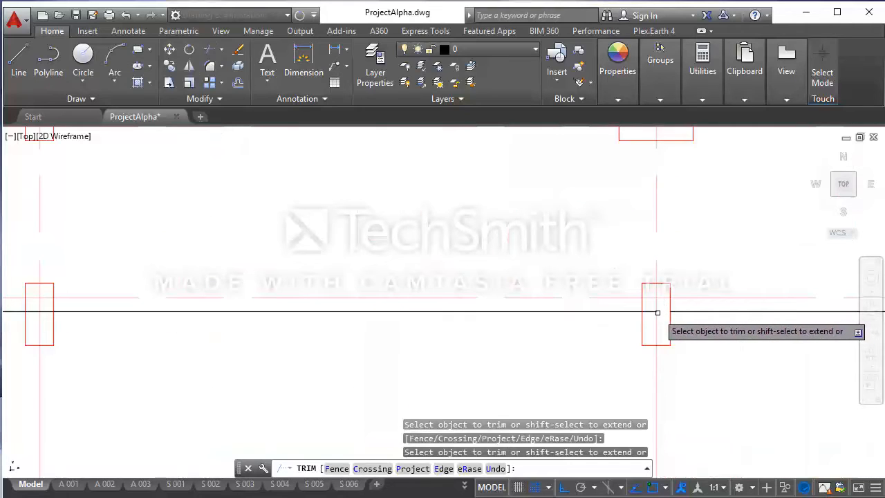
scroll(678, 306, "down", 4)
scroll(425, 307, "up", 2)
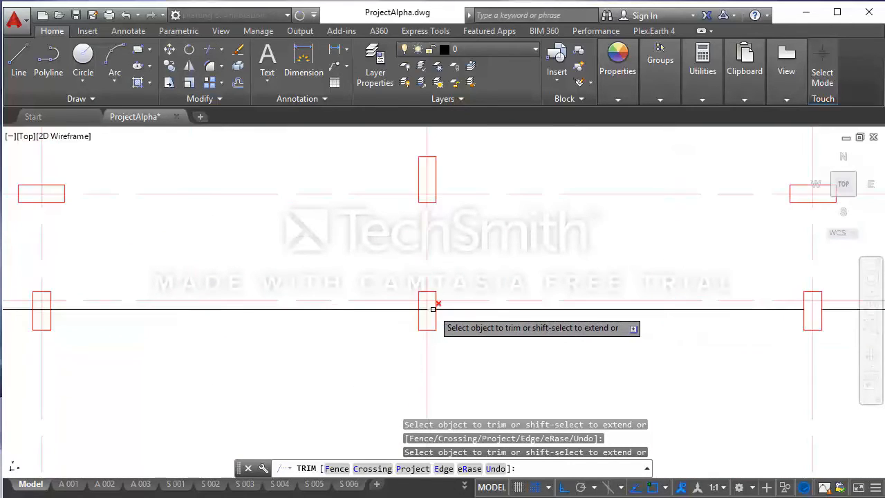
scroll(484, 310, "down", 2)
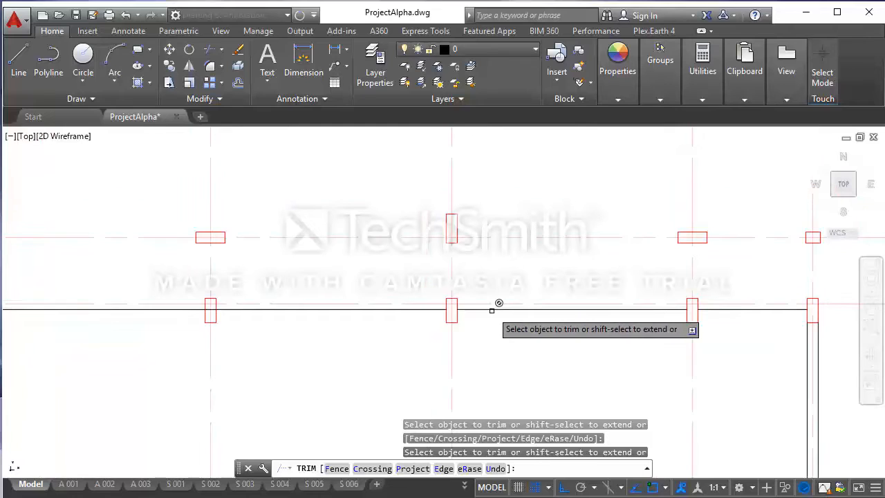
- Trim the axis C beam line inside the columns at axes 4 and 3
left_click(212, 308)
left_click(258, 360)
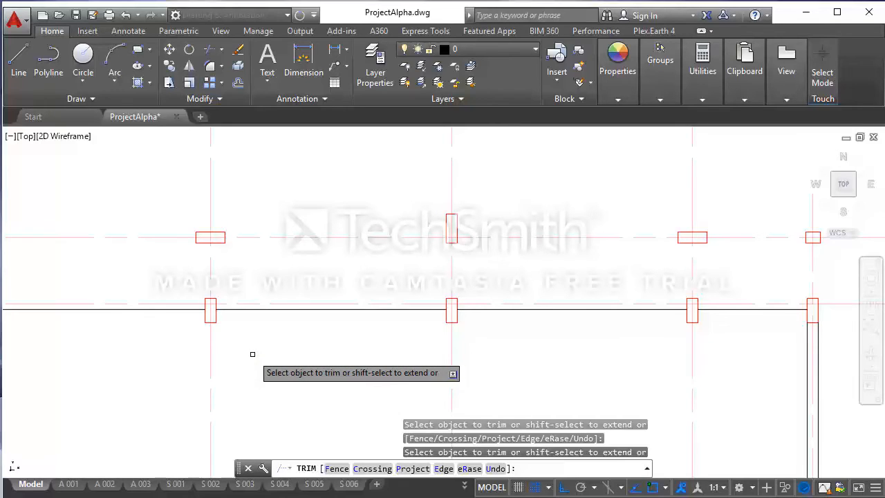
scroll(312, 350, "down", 3)
scroll(194, 331, "up", 3)
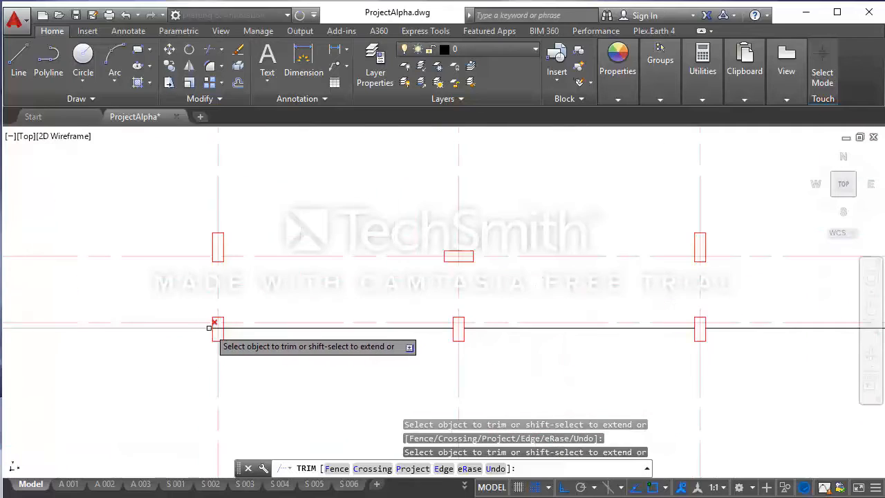
scroll(209, 328, "up", 4)
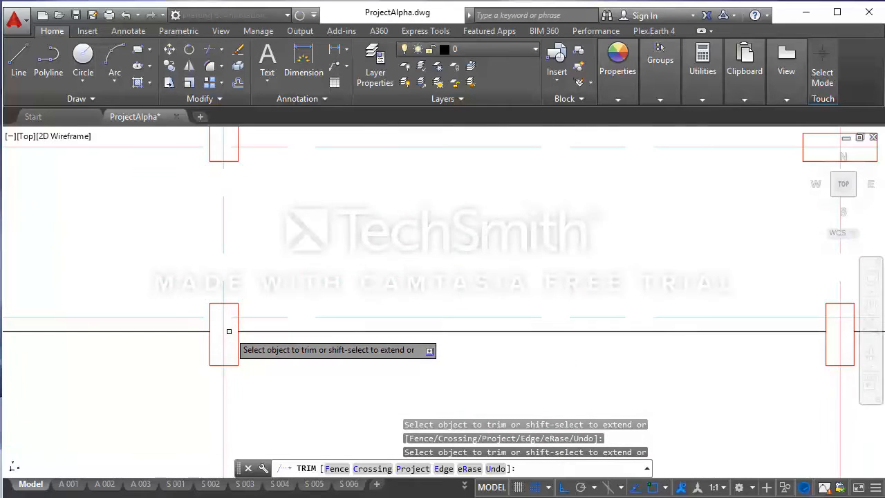
scroll(235, 329, "down", 4)
scroll(79, 324, "down", 4)
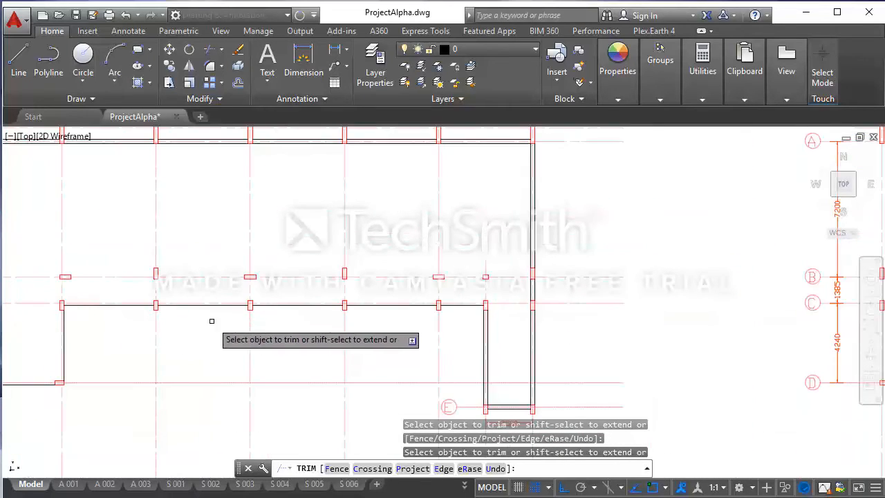
key("Escape")
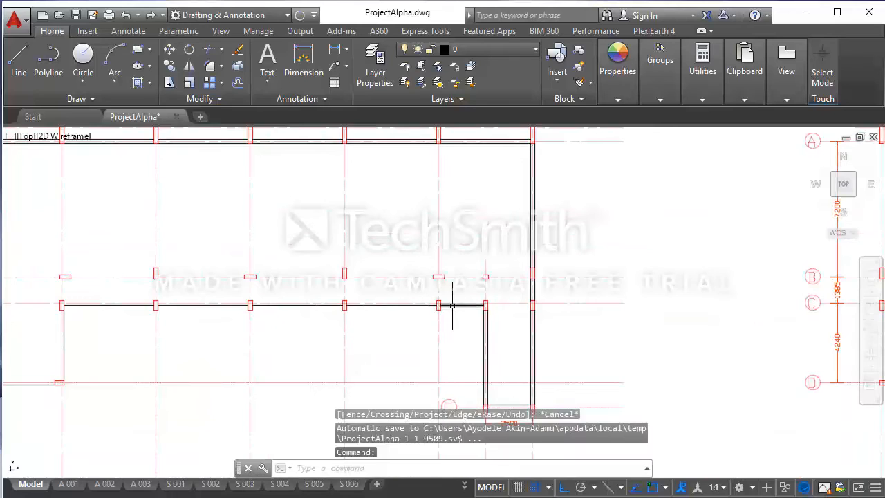
- Copy the vertical beam line along axis 2, between axes C and D, 230 mm to the left
scroll(455, 305, "up", 4)
scroll(456, 305, "down", 4)
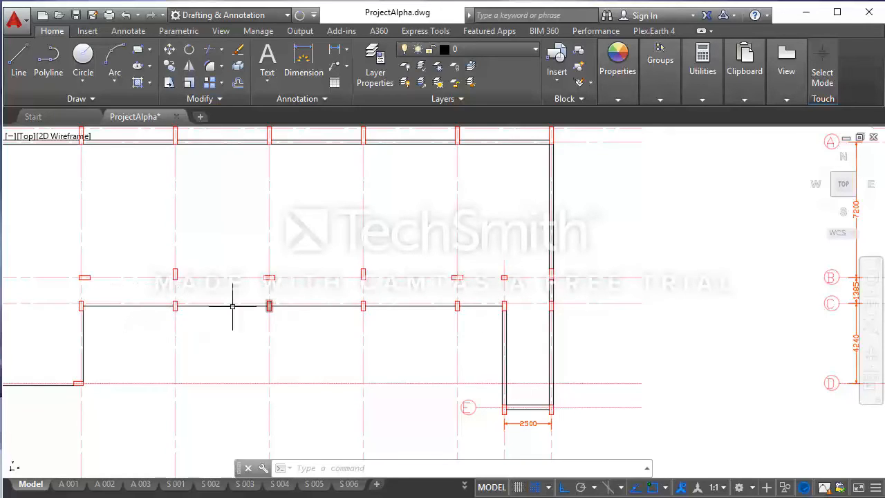
middle_click_drag(81, 340, 362, 339)
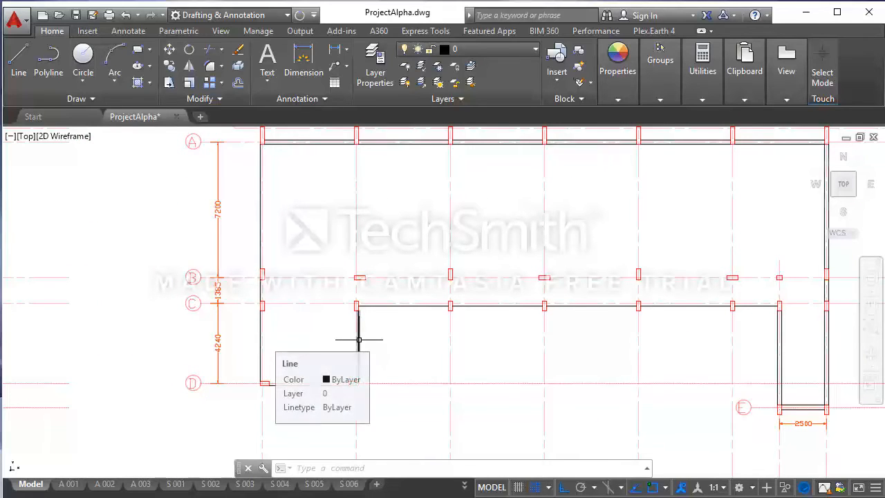
left_click(358, 339)
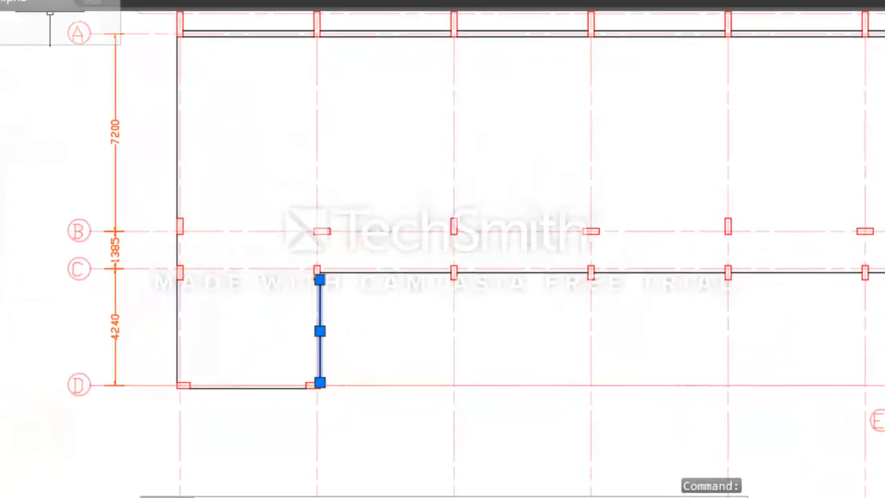
left_click(54, 1)
left_click(405, 328)
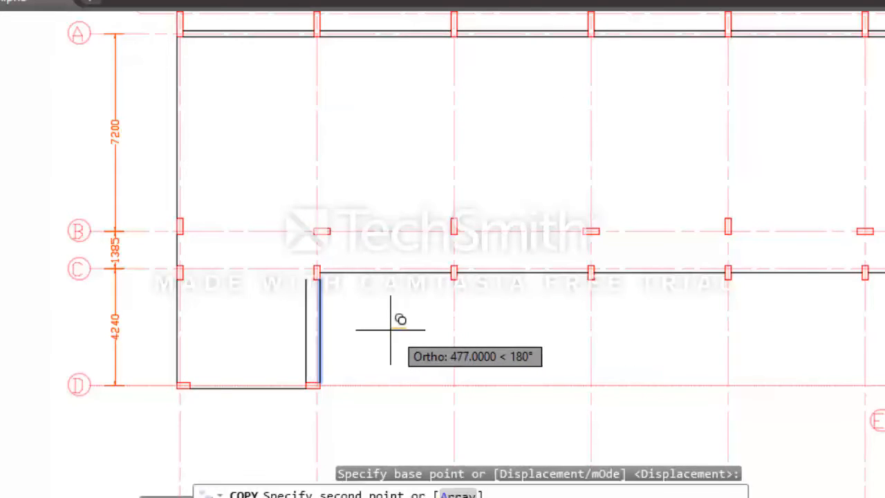
type("230")
key("Return")
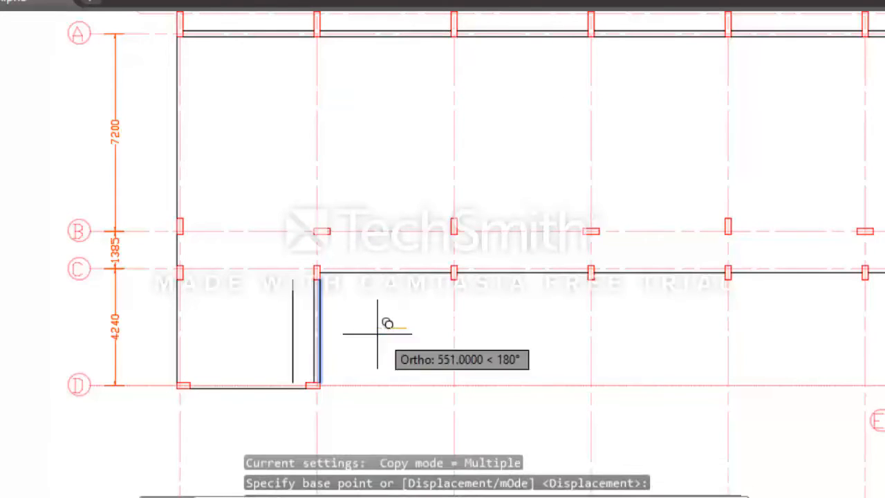
key("Escape")
- Copy the horizontal beam line along axis D, between axes 1 and 2, 230 mm upward
left_click(266, 389)
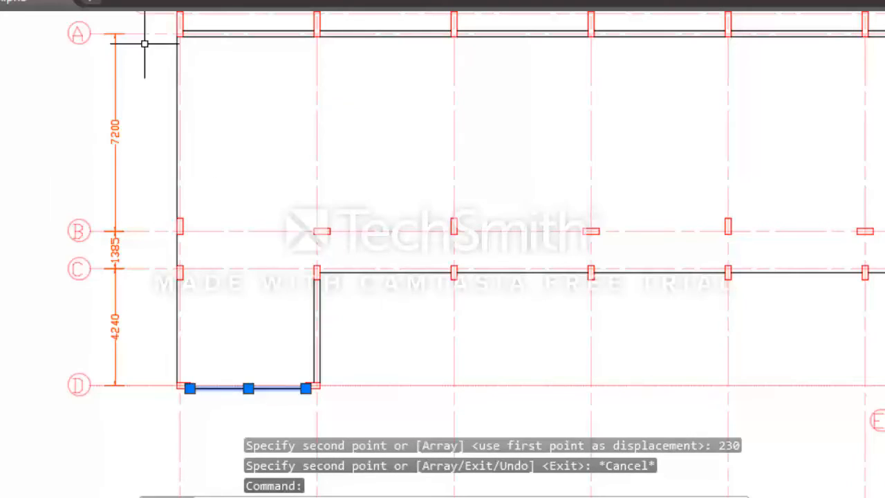
key("Return")
left_click(395, 352)
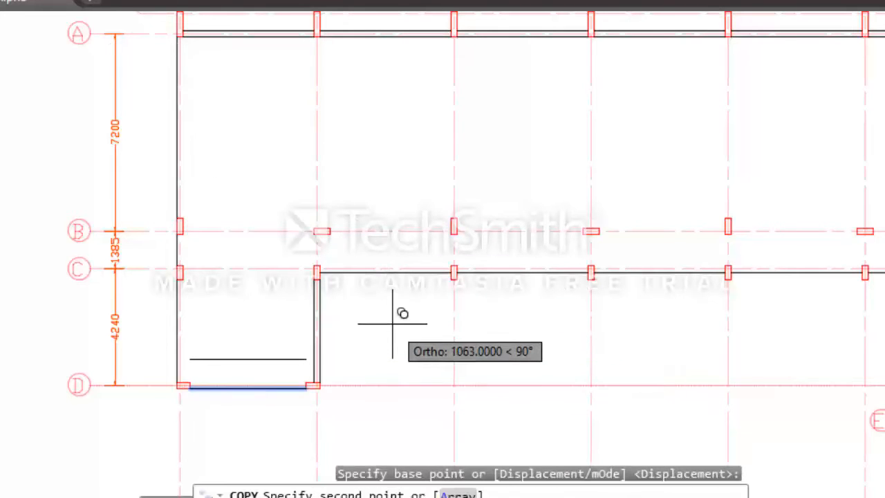
type("23")
key("BackSpace")
key("BackSpace")
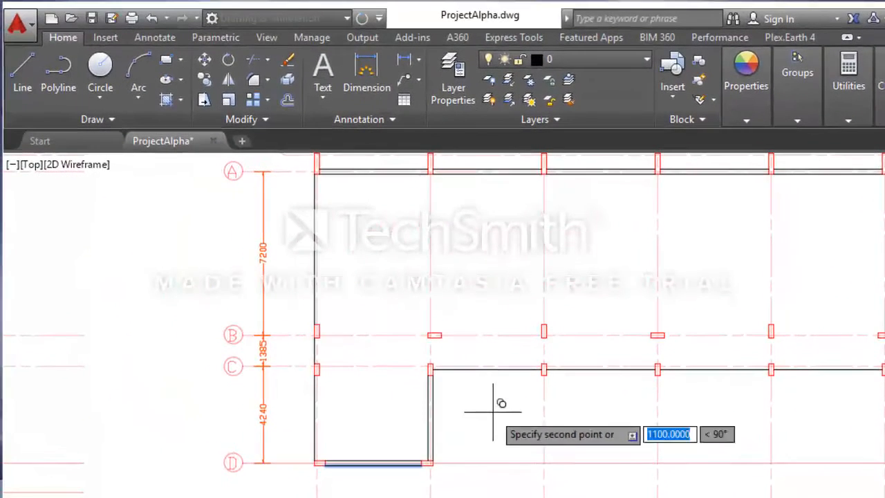
key("Escape")
- Copy the three vertical beam lines along axis 1, between axes A and D, 230 mm to the right
left_click(314, 408)
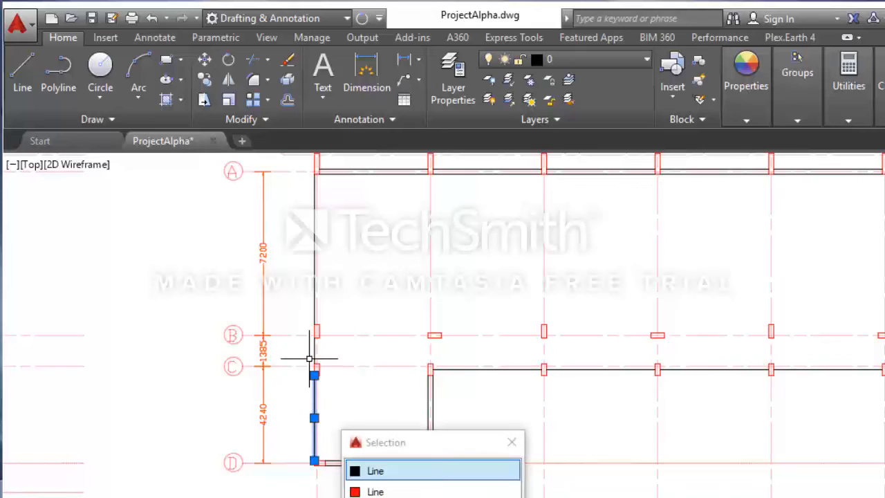
left_click(315, 354)
left_click(315, 299)
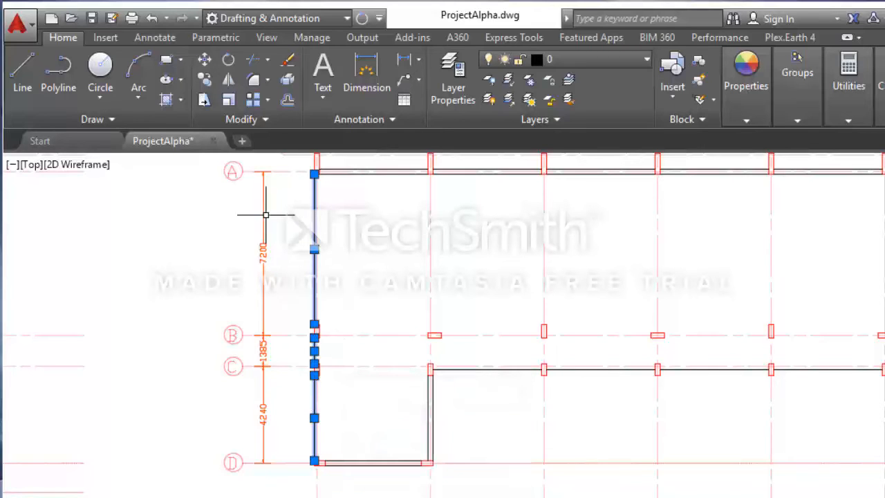
left_click(206, 80)
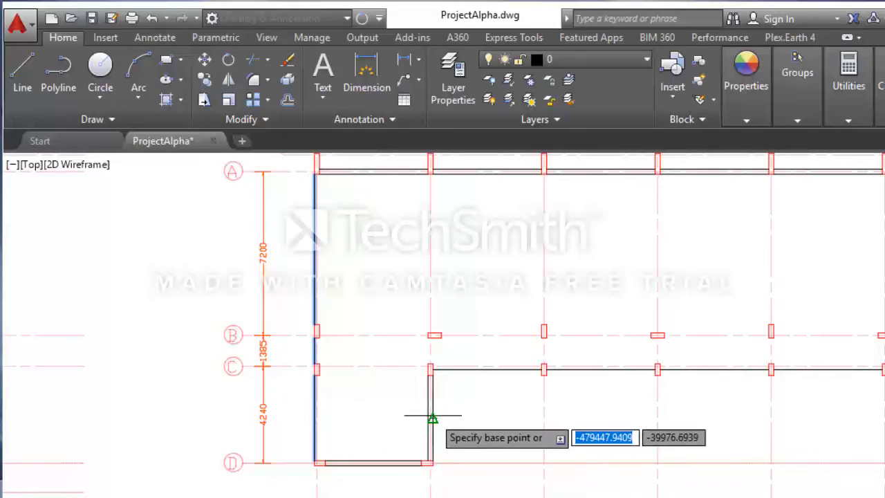
left_click(458, 397)
type("23")
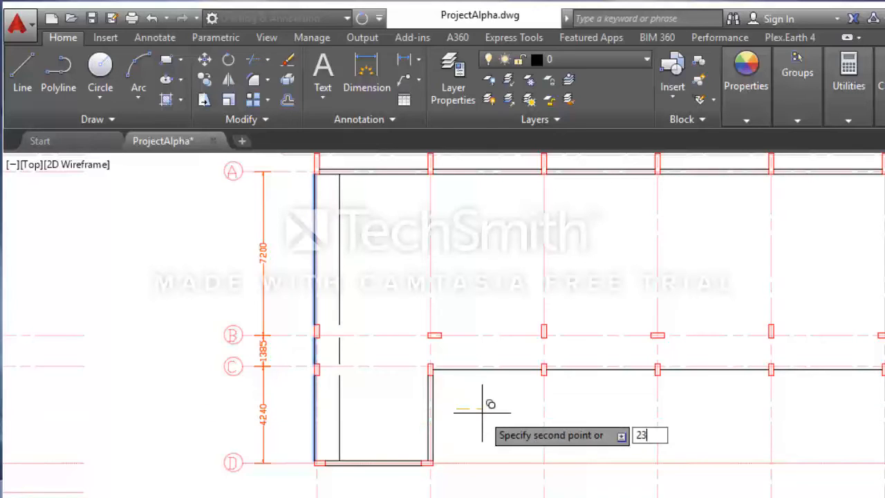
type("0")
key("Return")
key("Escape")
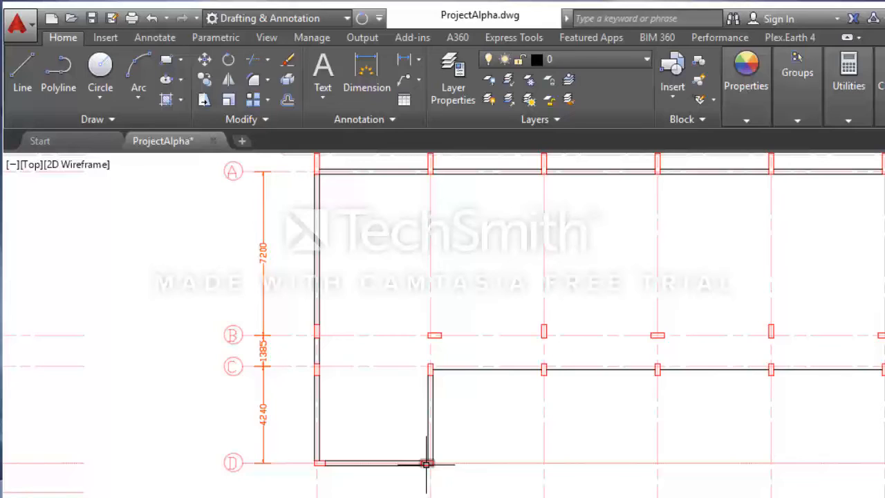
- Draw a vertical line along axis 2 from the axis A column's lower-left corner to the axis B column's upper-left corner
middle_click_drag(444, 452, 355, 480)
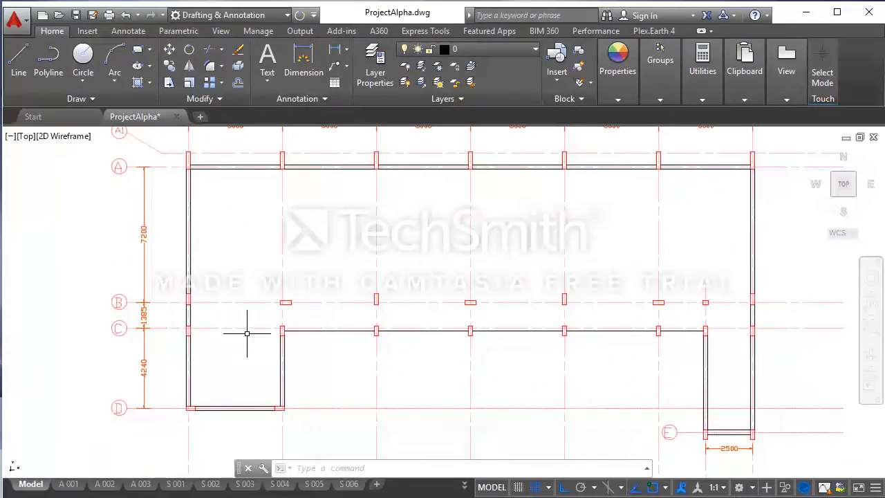
left_click(17, 67)
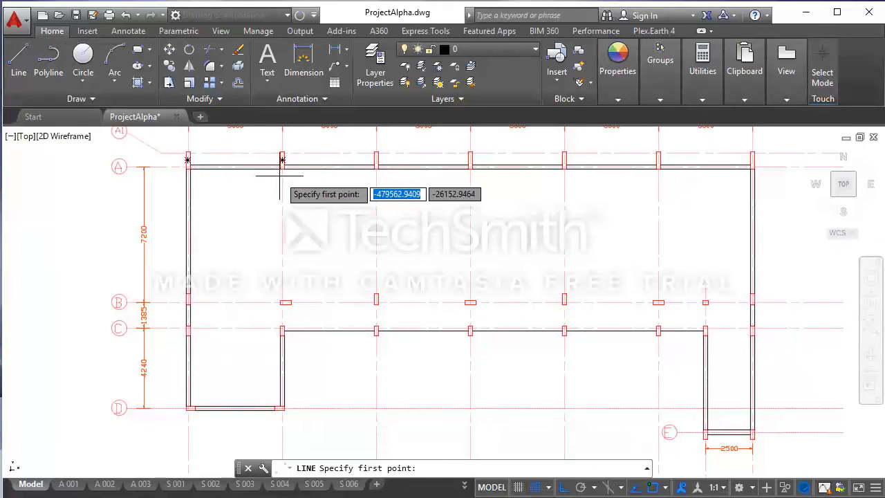
scroll(280, 169, "up", 4)
scroll(276, 158, "down", 2)
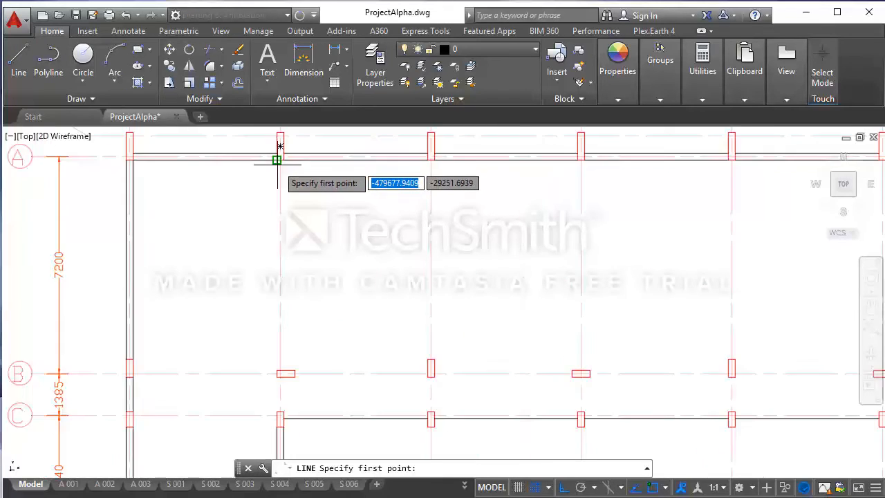
middle_click_drag(276, 186, 284, 214)
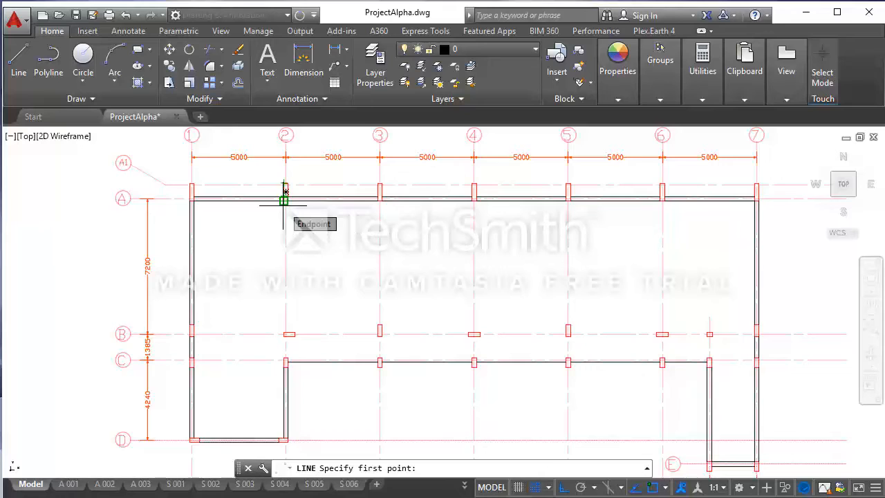
scroll(283, 195, "up", 6)
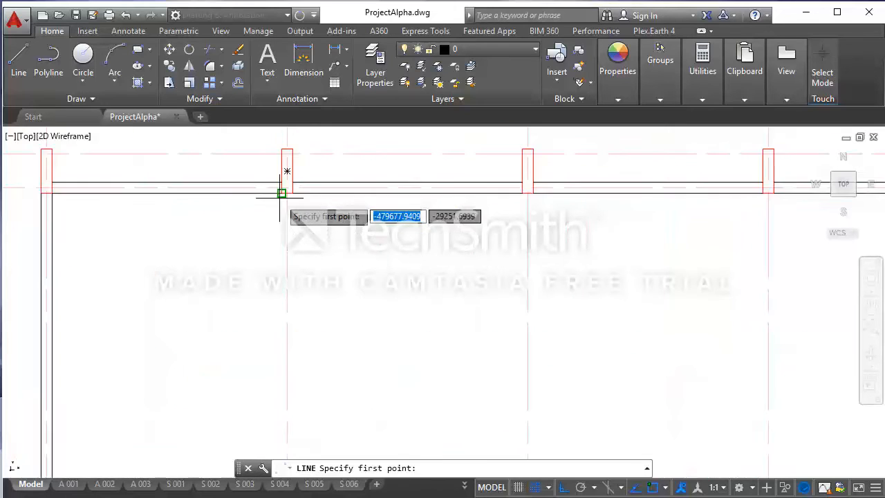
left_click(282, 189)
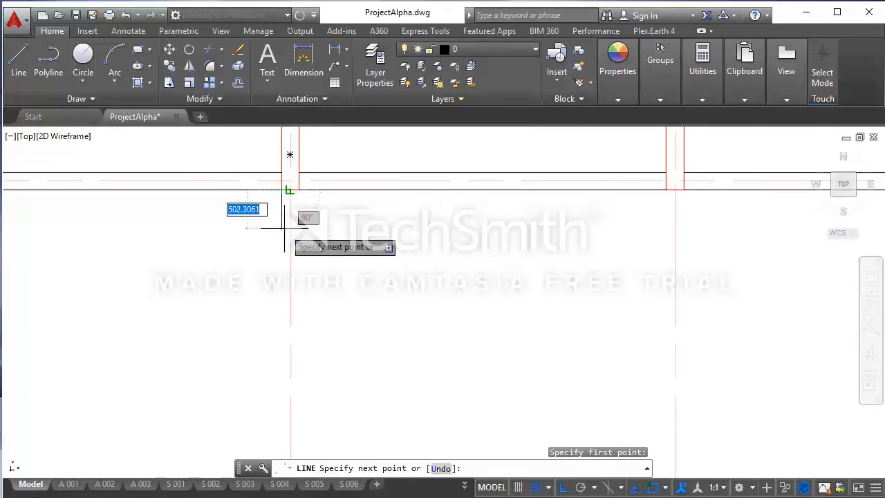
scroll(283, 193, "down", 5)
scroll(272, 340, "up", 4)
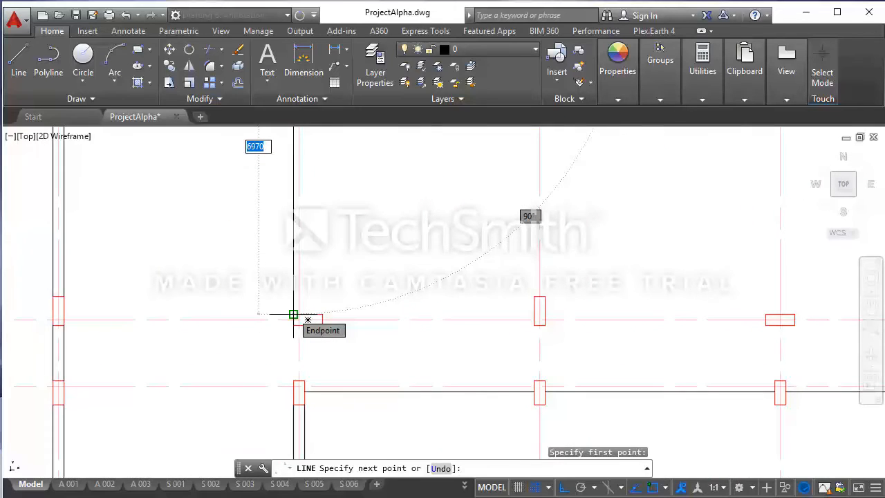
left_click(307, 319)
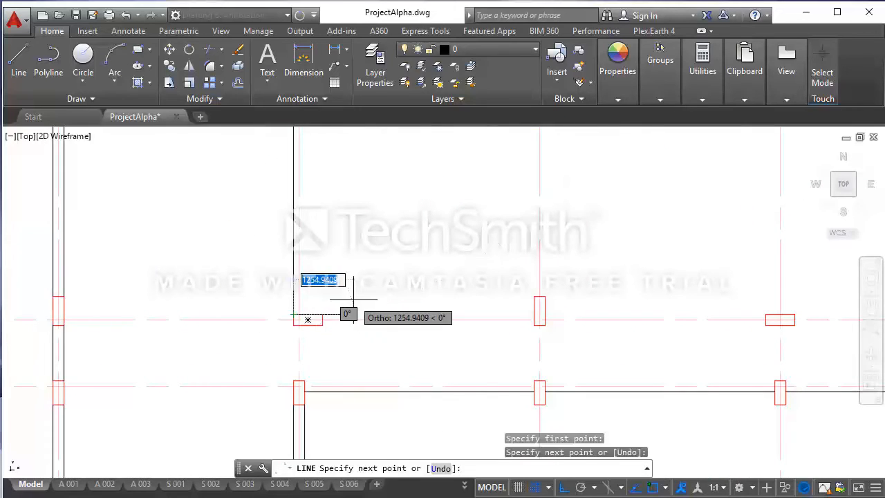
key("Escape")
scroll(328, 319, "down", 4)
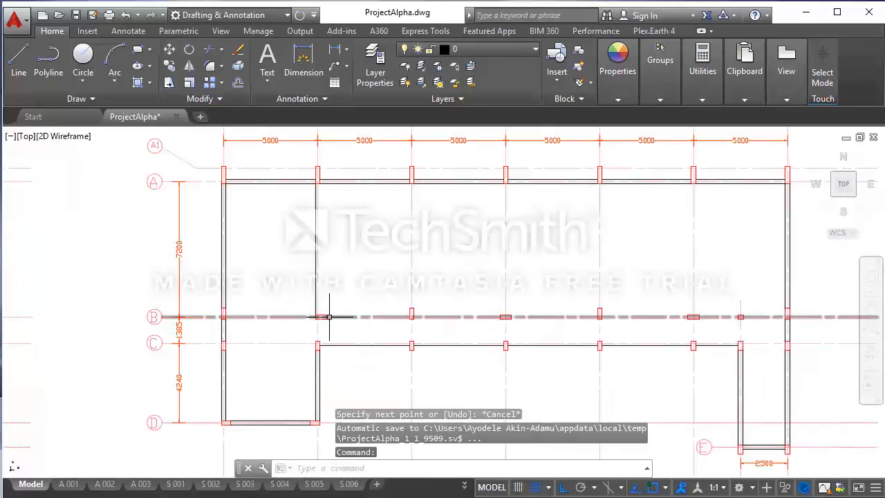
- Copy the vertical beam line along axis 2, between axes A and B, 230 mm to the right
left_click(314, 284)
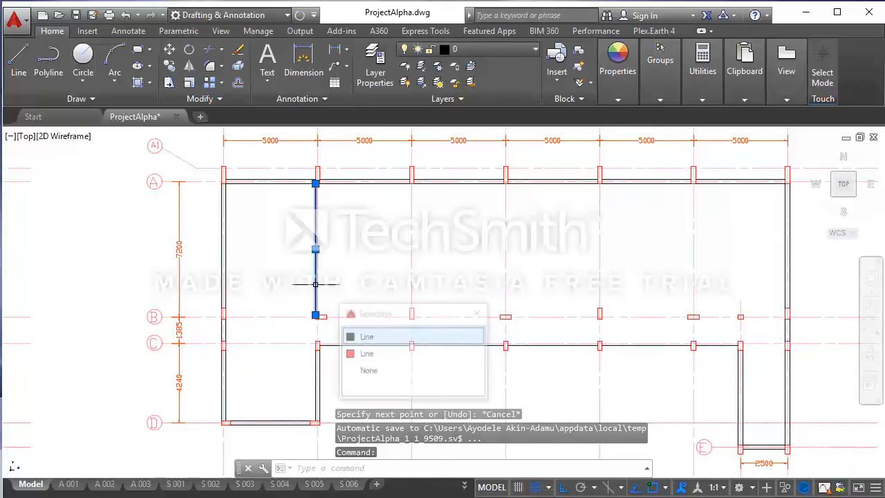
left_click(170, 66)
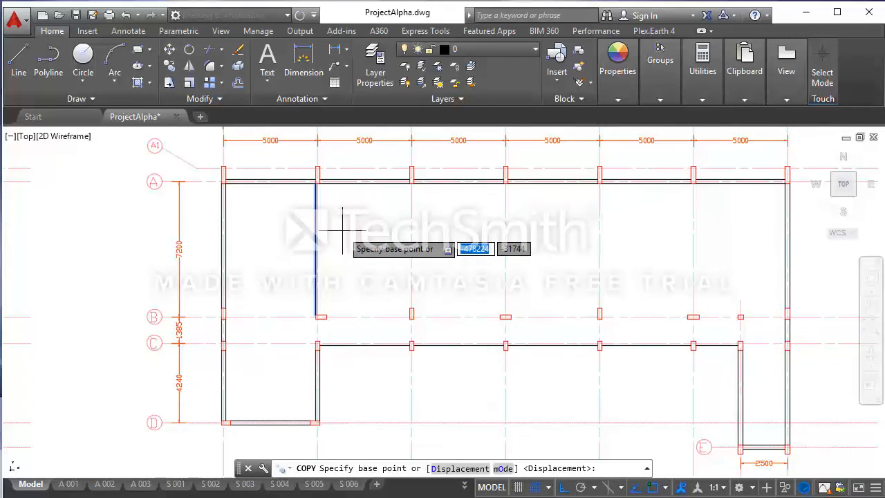
left_click(342, 230)
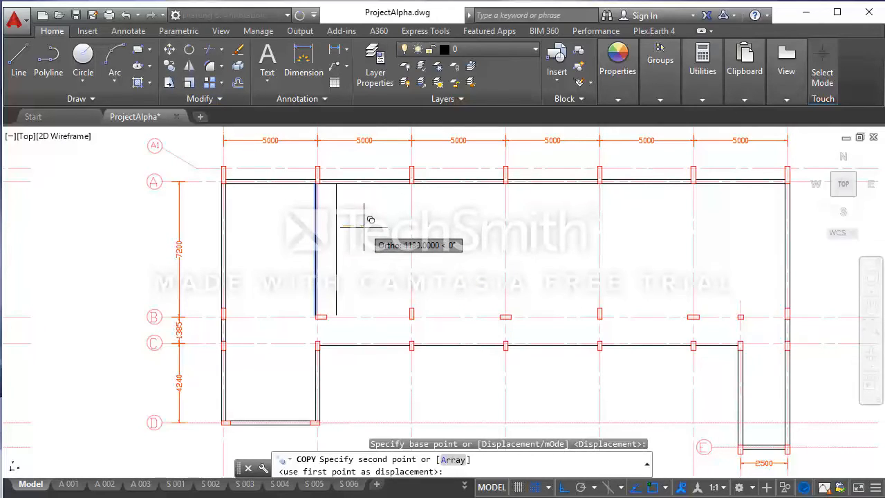
type("230")
key("Return")
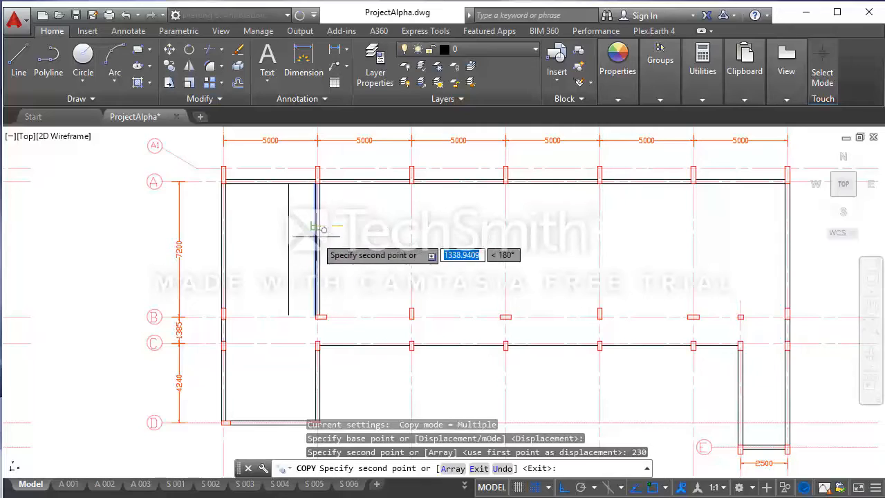
key("Escape")
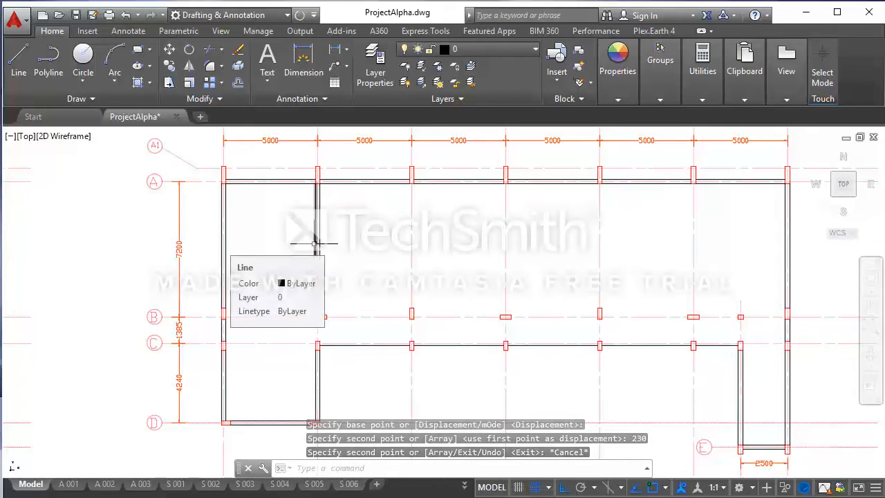
- Copy the axis 2 beam's two lines between axes A and B to the columns at axes 3 and 4
left_click(316, 244)
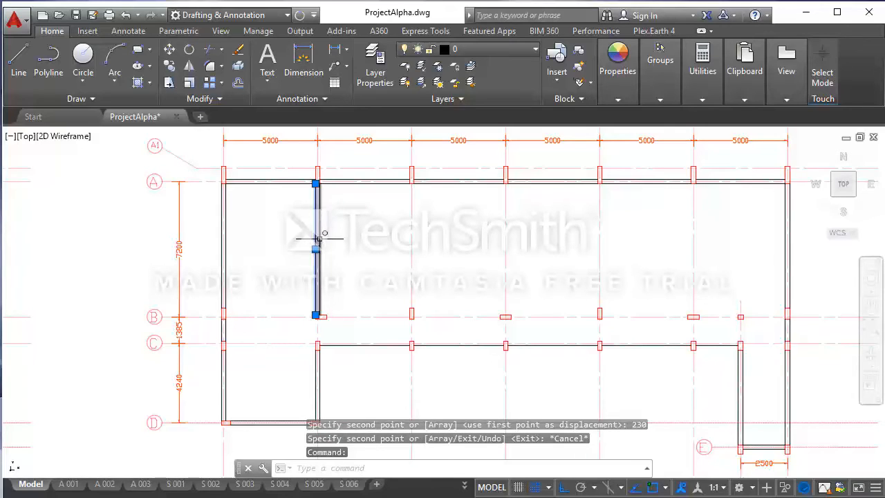
left_click(317, 239)
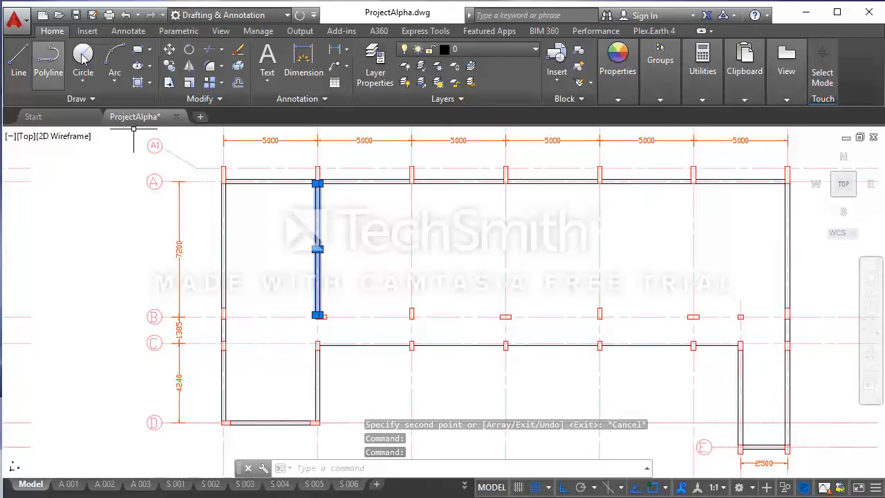
left_click(168, 66)
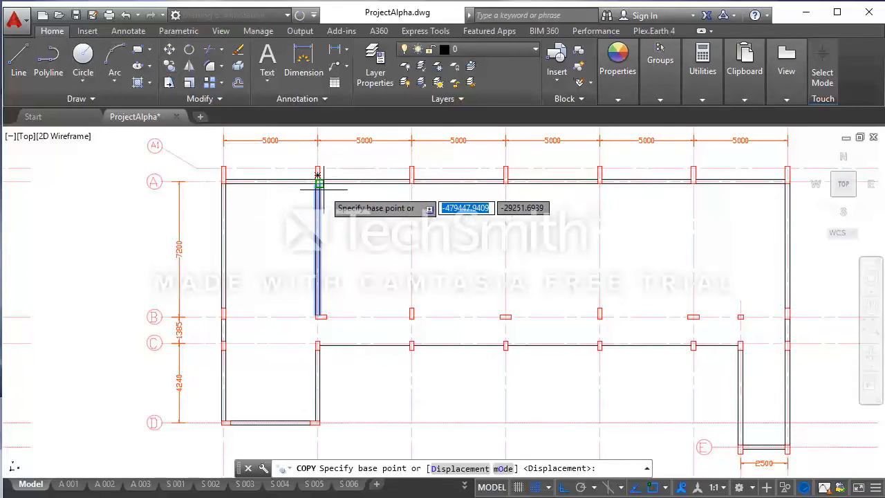
scroll(314, 180, "up", 4)
left_click(300, 174)
scroll(348, 197, "down", 5)
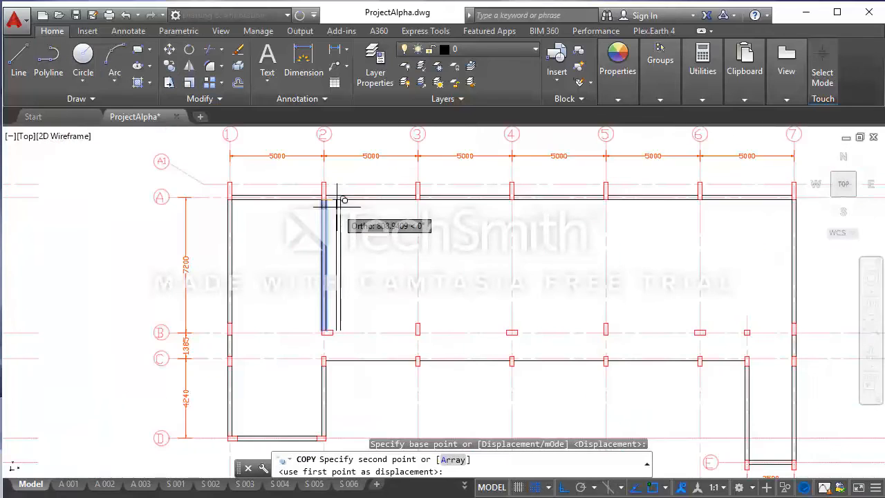
scroll(415, 190, "up", 3)
scroll(420, 197, "up", 2)
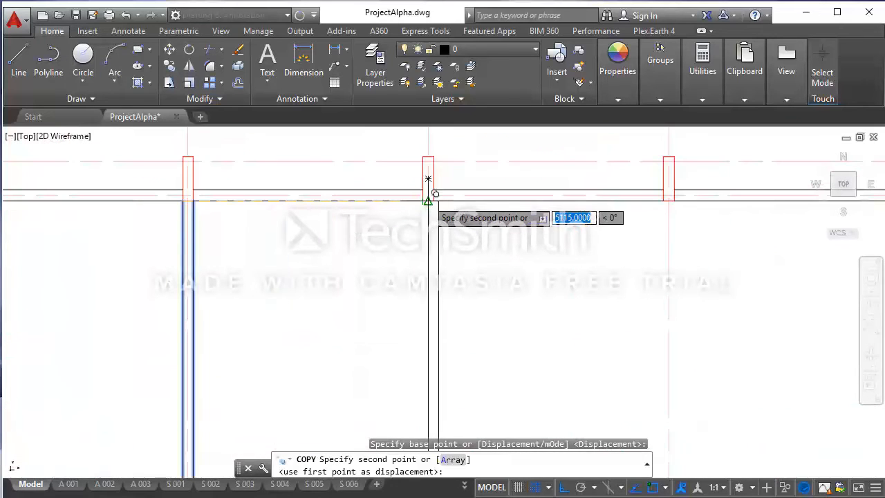
left_click(424, 201)
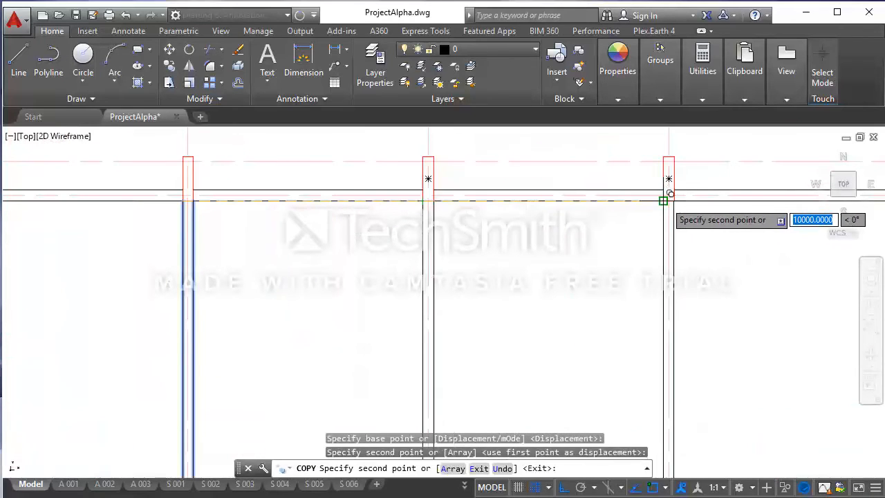
left_click(664, 196)
- Place further copies of the two beam lines at the columns on axes 5 and 6
scroll(484, 204, "down", 4)
scroll(510, 192, "up", 3)
scroll(606, 207, "up", 2)
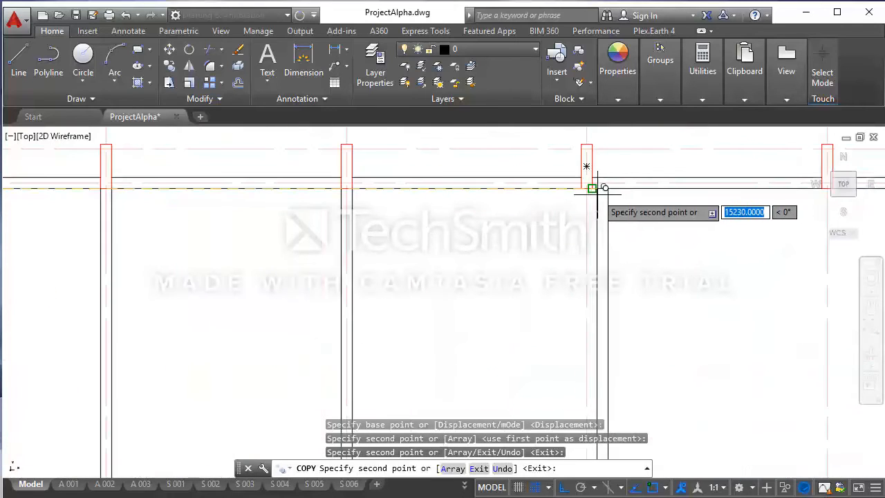
left_click(587, 185)
scroll(424, 192, "down", 3)
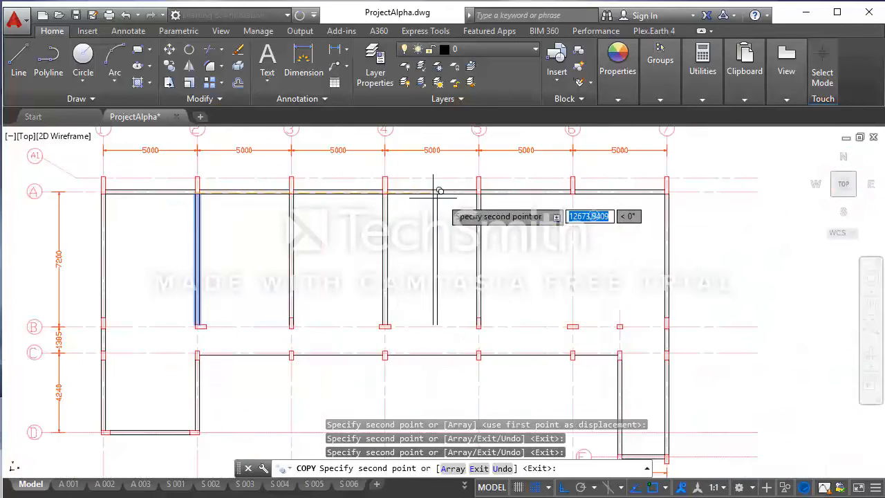
scroll(579, 192, "up", 3)
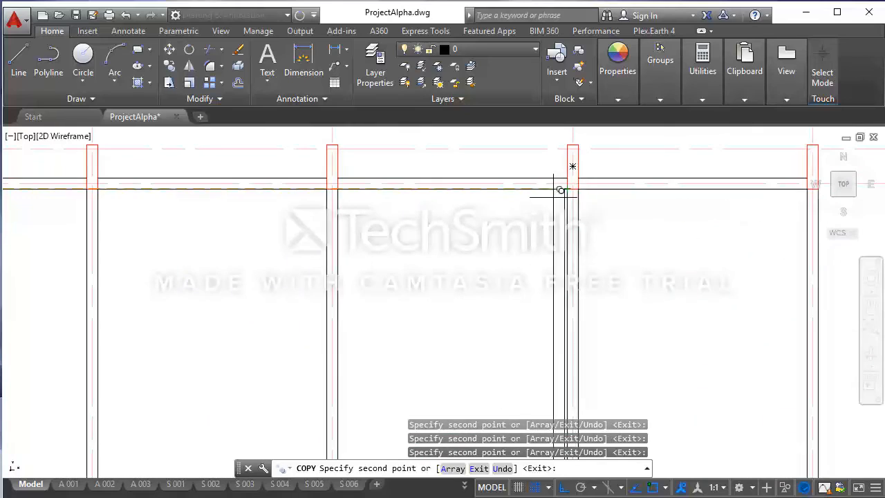
scroll(573, 183, "down", 4)
key("Escape")
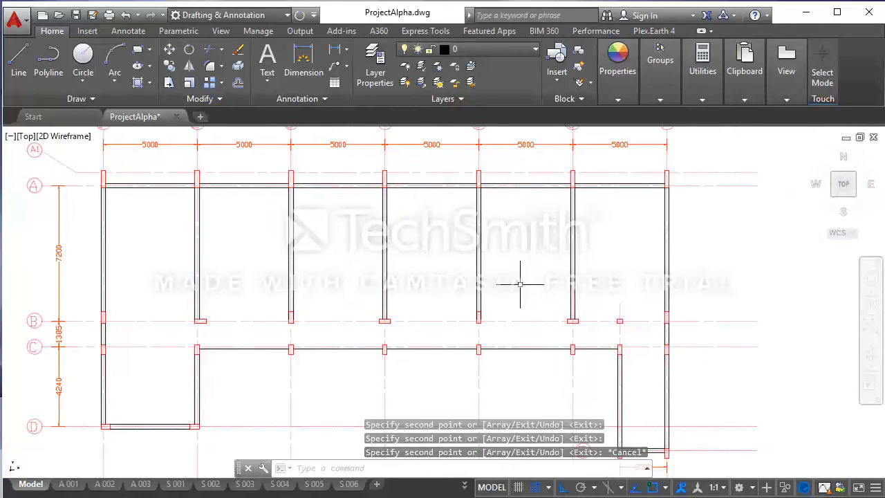
- Shorten the axis 3 beam's right line so it ends at the top of the axis B column
scroll(288, 308, "up", 2)
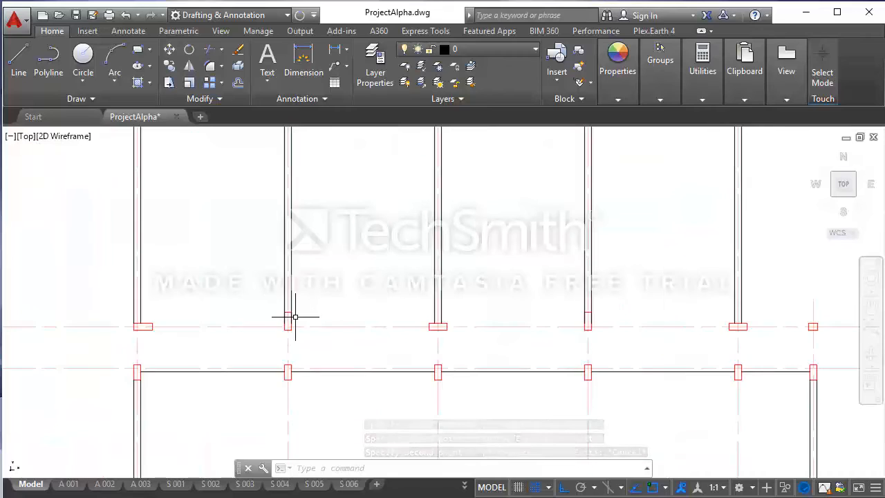
scroll(291, 309, "up", 2)
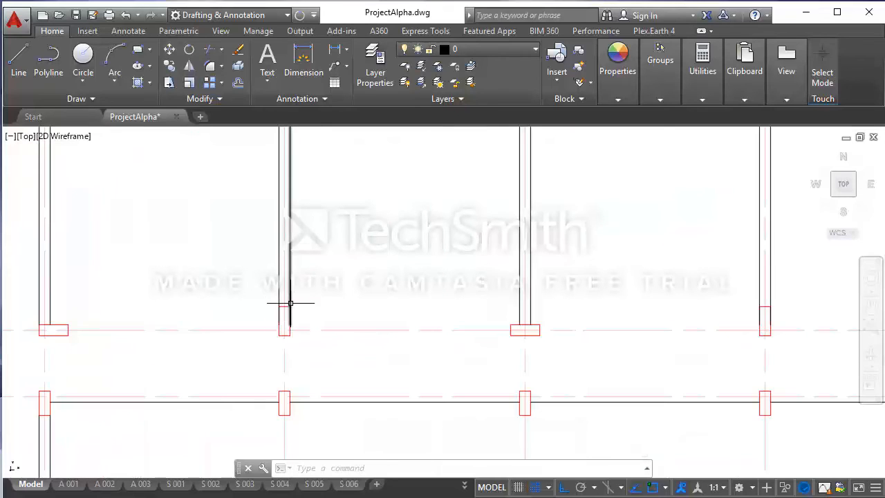
left_click(290, 324)
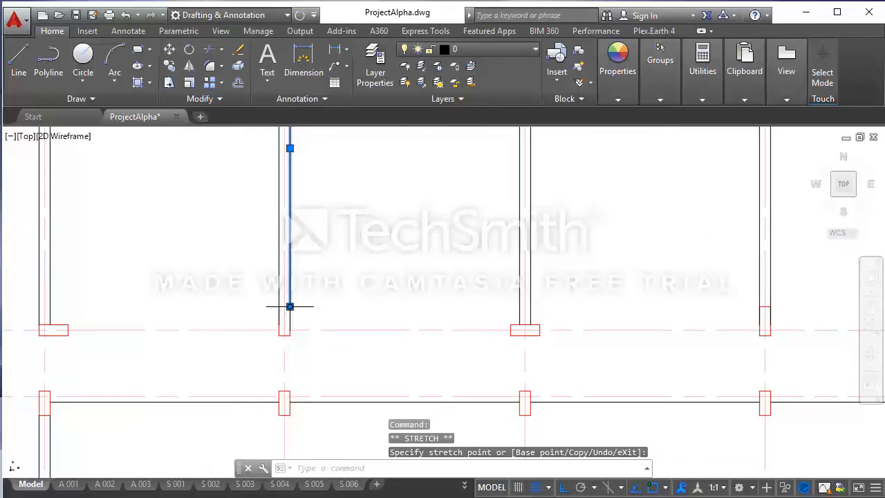
- Shorten the axis 3 beam's left line so it ends at the top of the axis B column
left_click(281, 306)
left_click(279, 324)
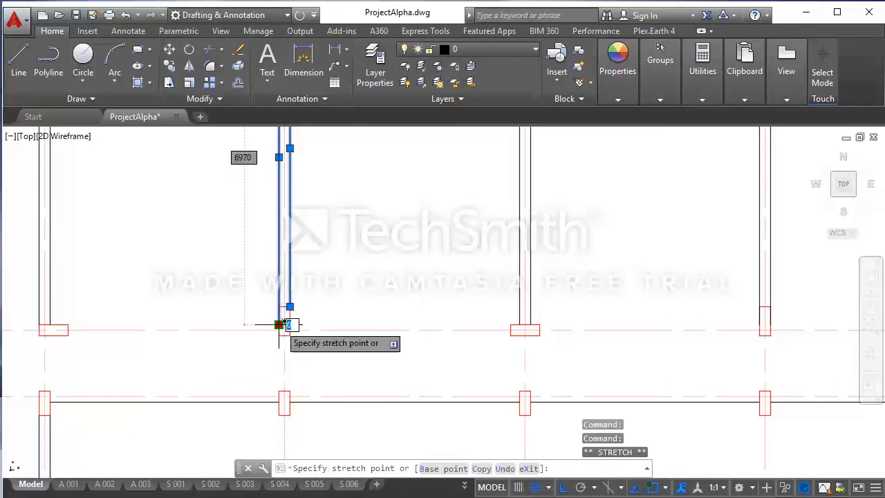
left_click(279, 305)
scroll(280, 305, "down", 4)
key("Escape")
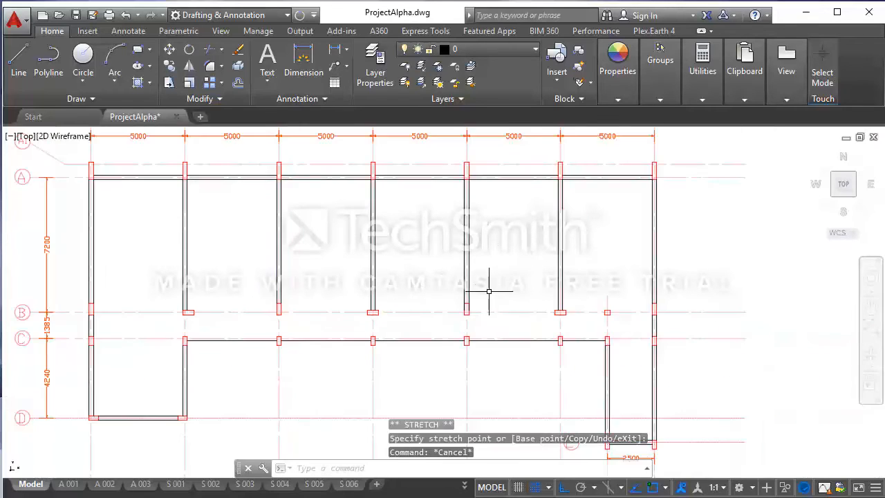
- Shorten both lines of the axis 5 beam so they end at the top of the axis B column
scroll(468, 301, "up", 6)
left_click(460, 299)
left_click(466, 338)
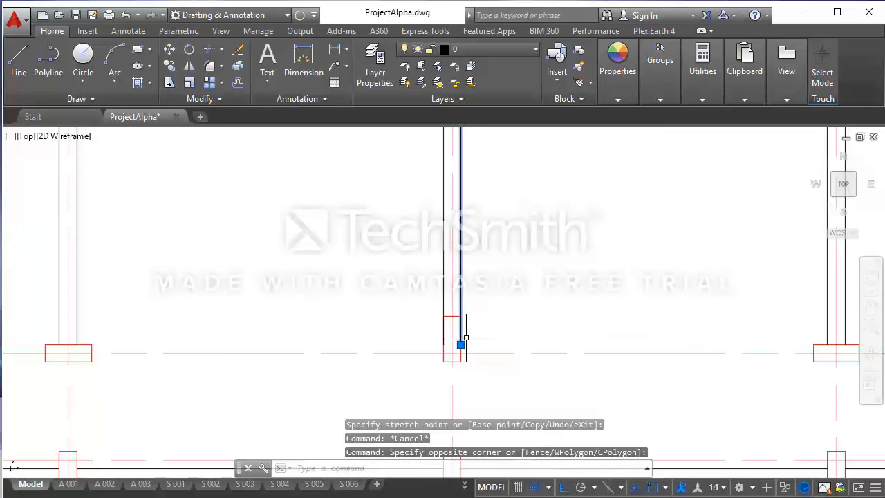
left_click(461, 343)
key("Escape")
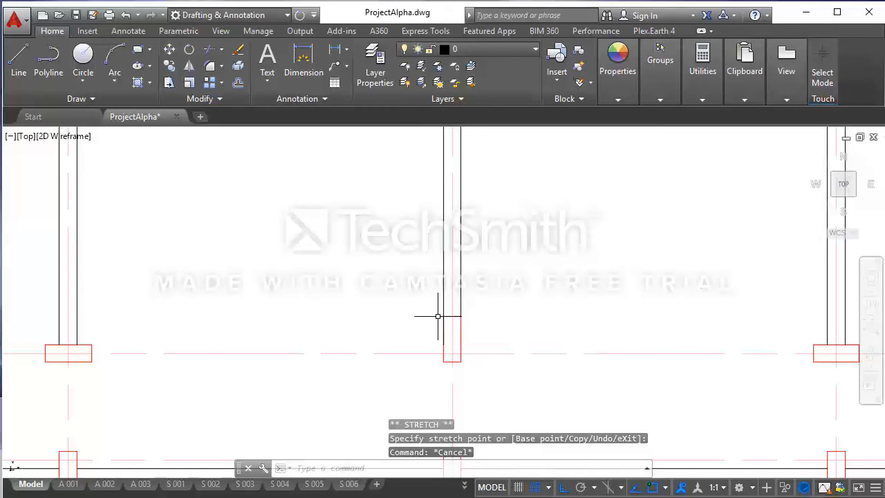
left_click(444, 310)
left_click(444, 344)
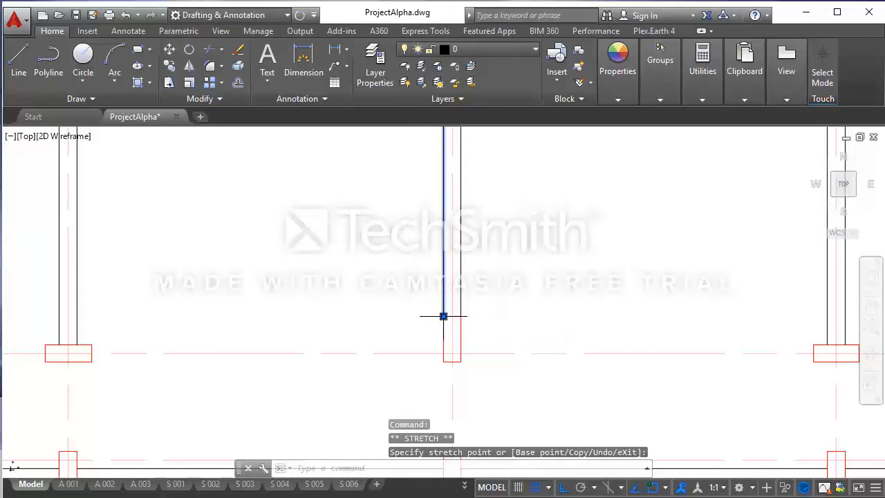
key("Escape")
scroll(446, 305, "down", 2)
scroll(446, 305, "down", 3)
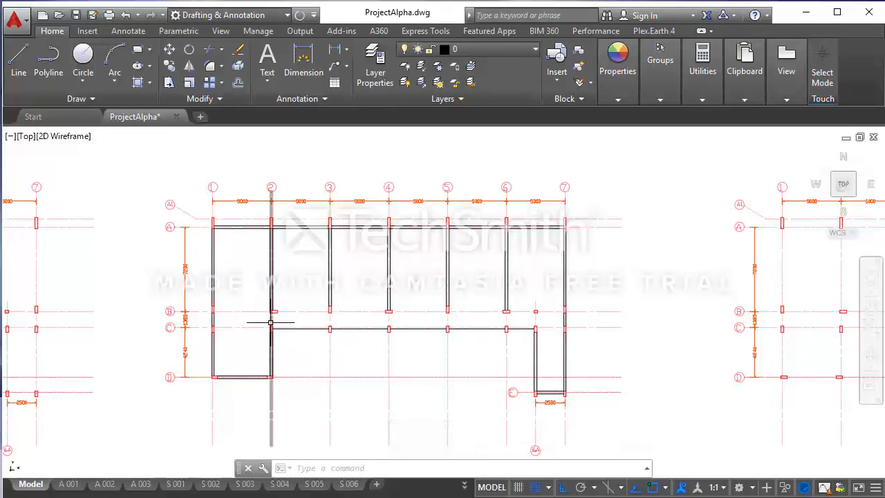
- Draw the left beam line along axis 2 from the bottom of the axis B column to the top of the axis C column
left_click(13, 55)
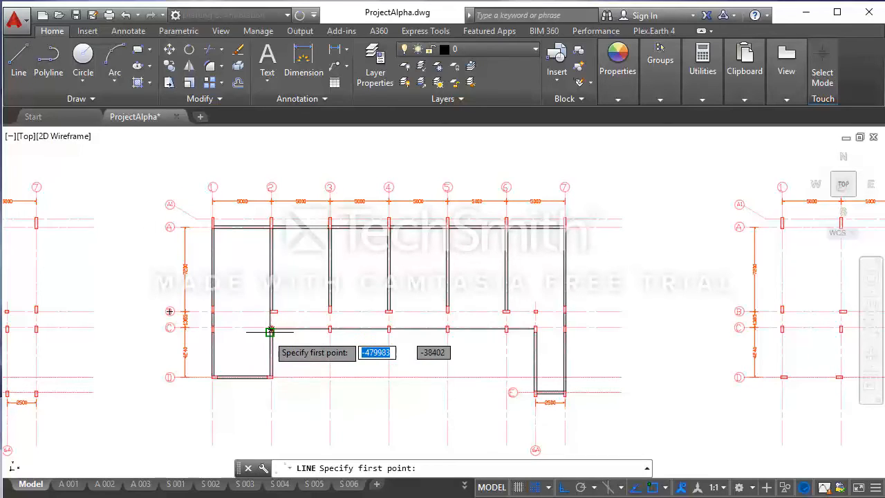
scroll(267, 330, "up", 4)
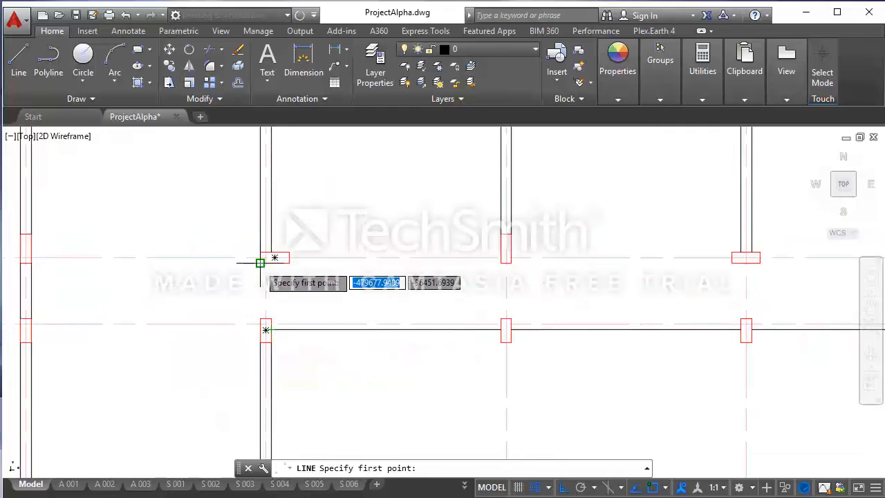
scroll(260, 263, "down", 4)
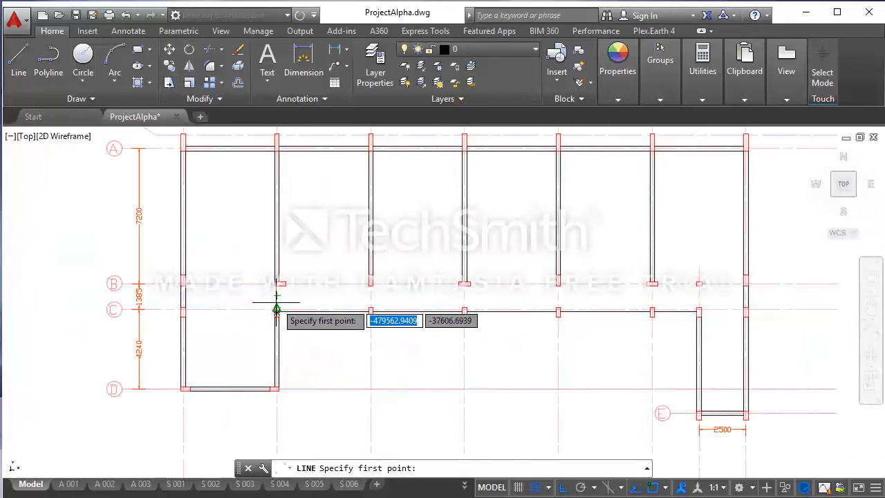
middle_click_drag(276, 300, 303, 362)
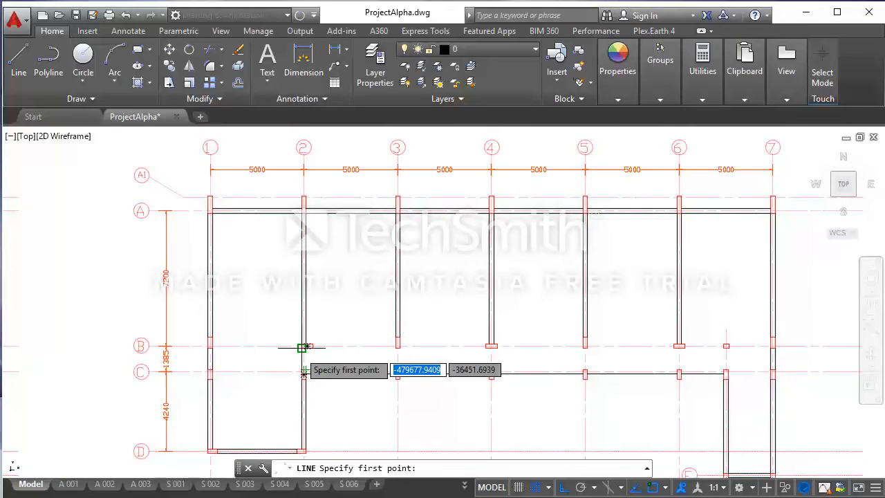
scroll(304, 346, "up", 3)
left_click(305, 341)
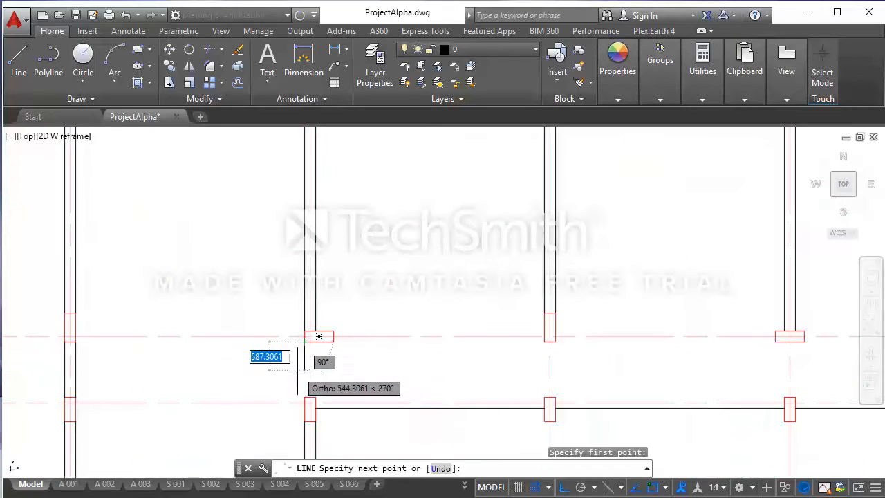
key("Escape")
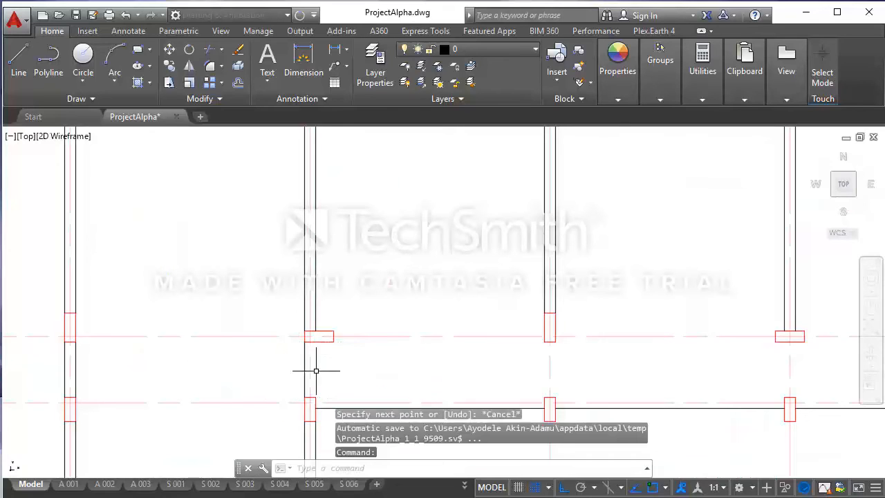
- Draw the matching right beam line along axis 2 from the axis C column up to the axis B column, 1155 mm long
key("Return")
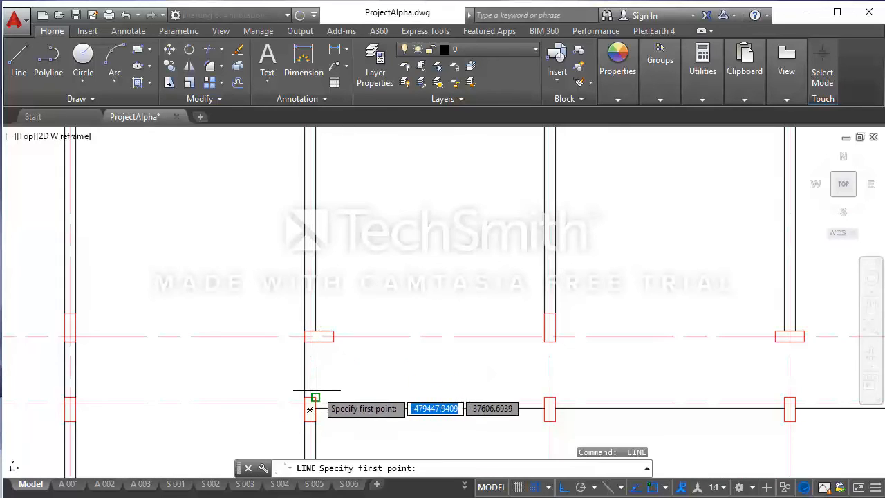
left_click(315, 397)
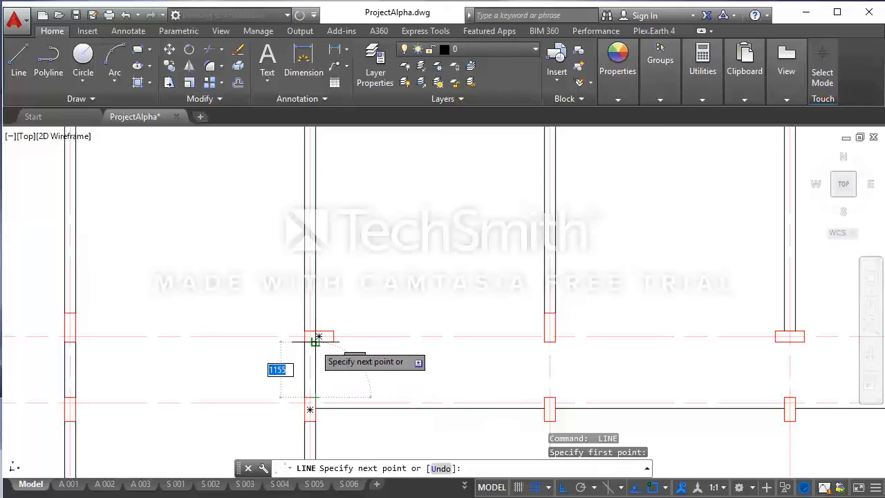
scroll(319, 337, "up", 3)
left_click(317, 335)
key("Escape")
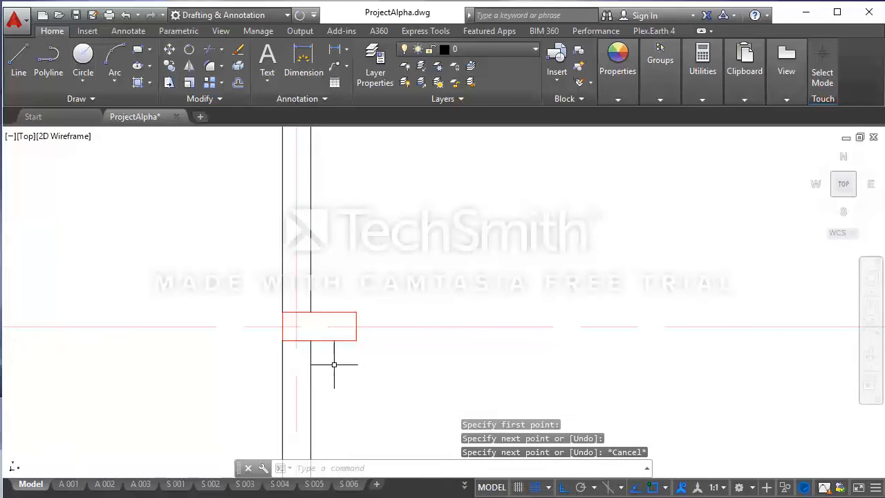
- Copy the axis 2 beam's two short lines between axes B and C to the columns at axes 3 and 4
scroll(336, 365, "down", 3)
left_click(331, 377)
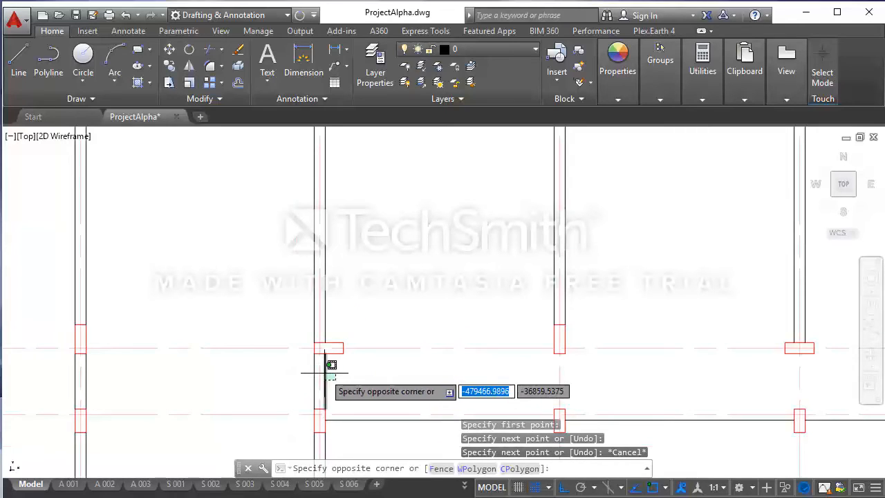
left_click(323, 373)
left_click(314, 372)
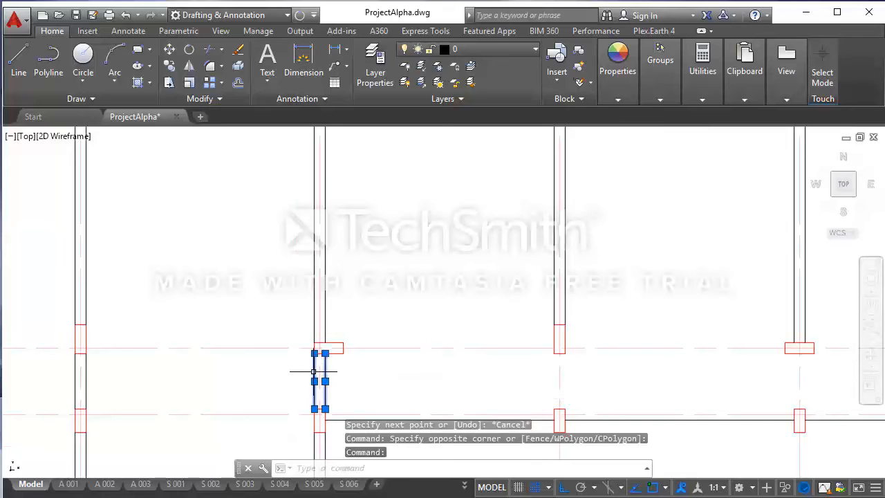
left_click(168, 66)
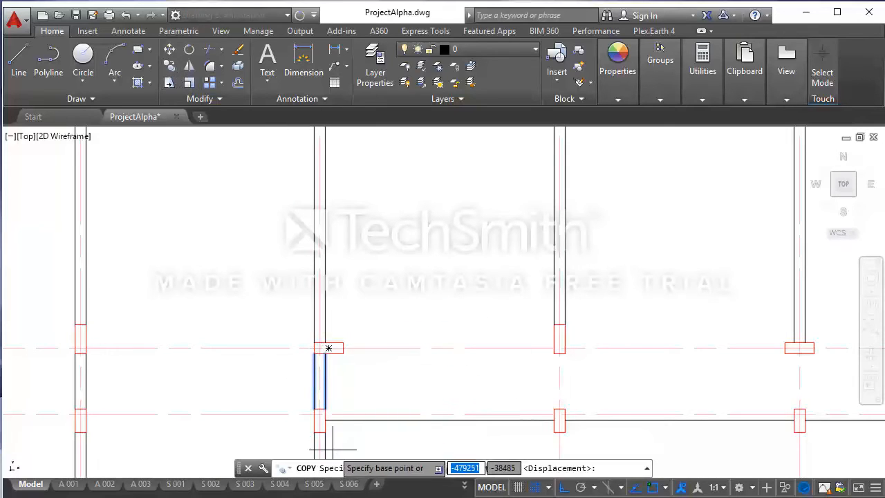
left_click(319, 409)
scroll(319, 401, "down", 4)
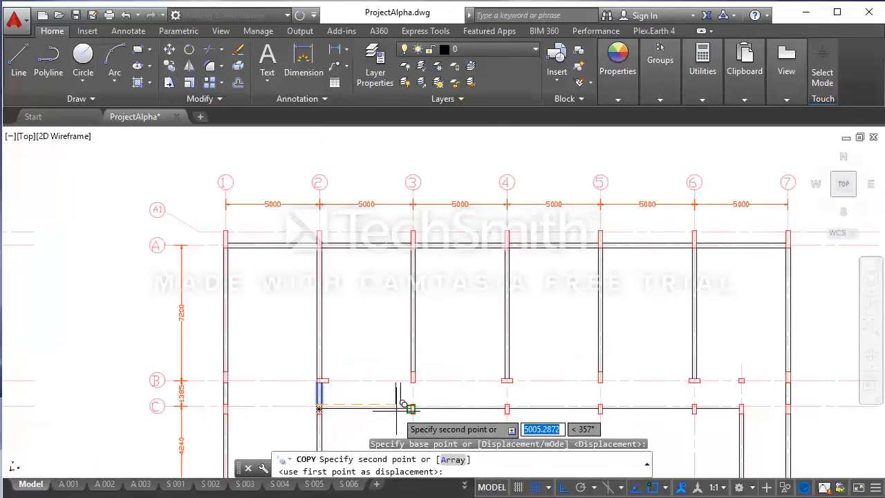
scroll(411, 389, "up", 4)
left_click(422, 396)
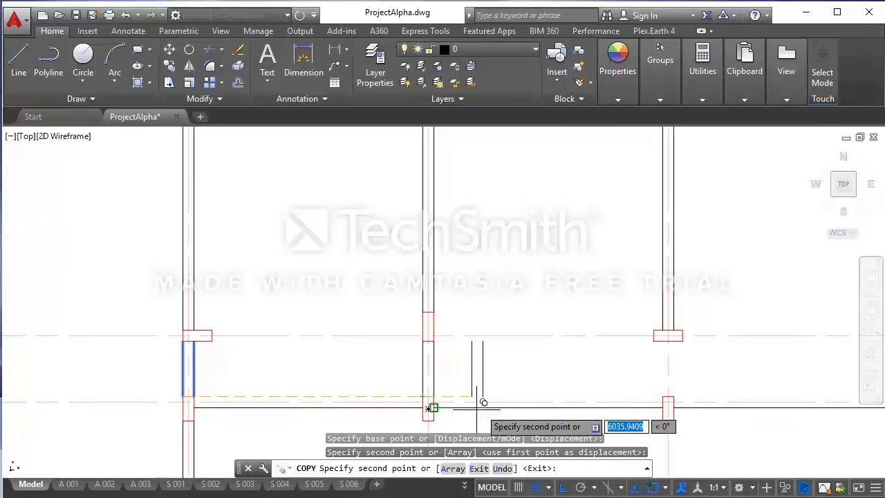
middle_click_drag(526, 393, 376, 383)
scroll(525, 382, "up", 2)
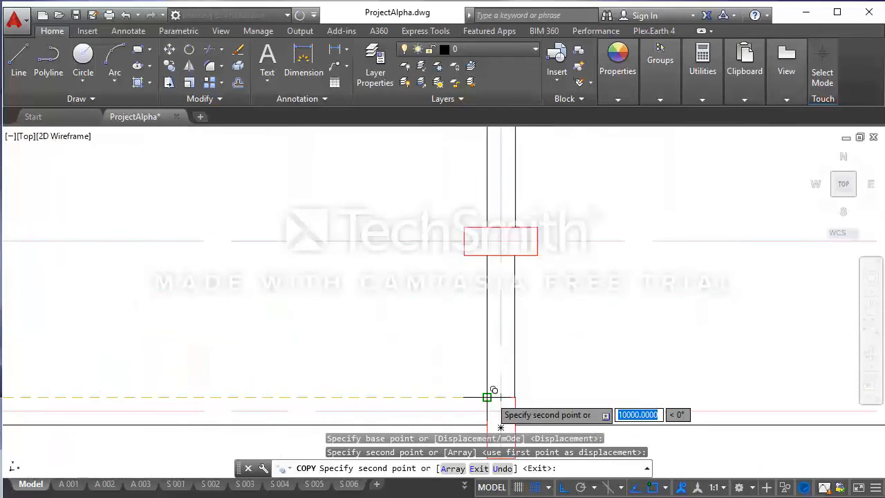
left_click(489, 394)
- Place further copies of the two short beam lines between axes B and C at the columns on axes 5, 6 and 6A
scroll(488, 395, "down", 2)
scroll(537, 369, "up", 2)
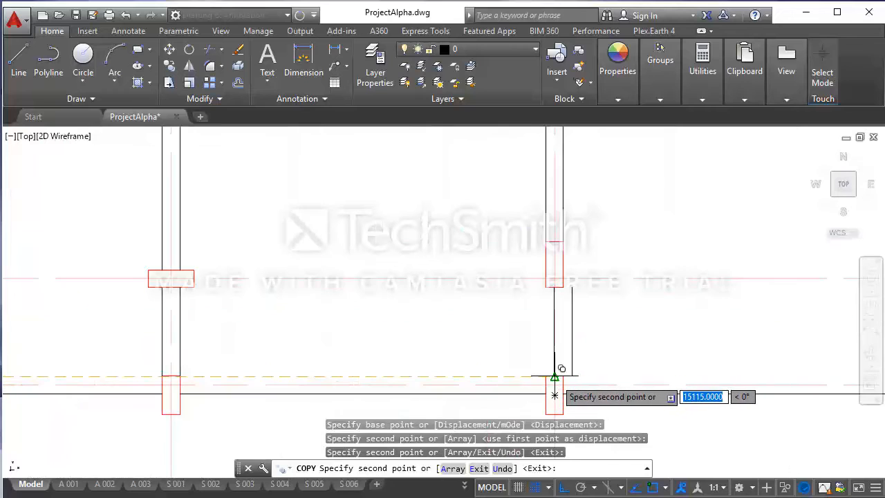
left_click(550, 373)
scroll(397, 362, "down", 4)
scroll(599, 379, "up", 3)
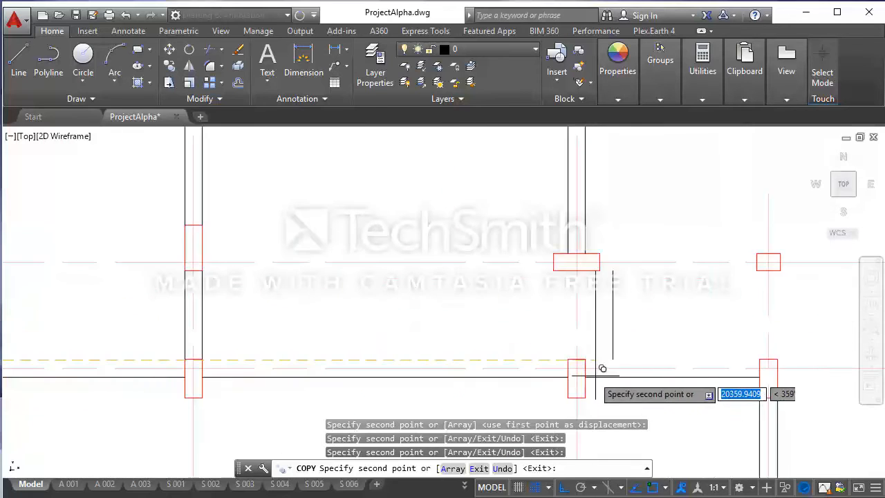
left_click(577, 377)
scroll(574, 365, "down", 2)
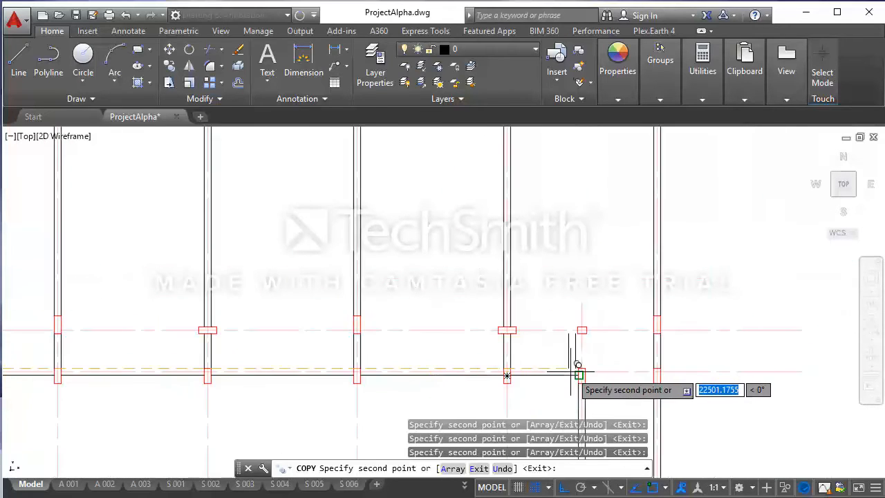
scroll(583, 362, "up", 3)
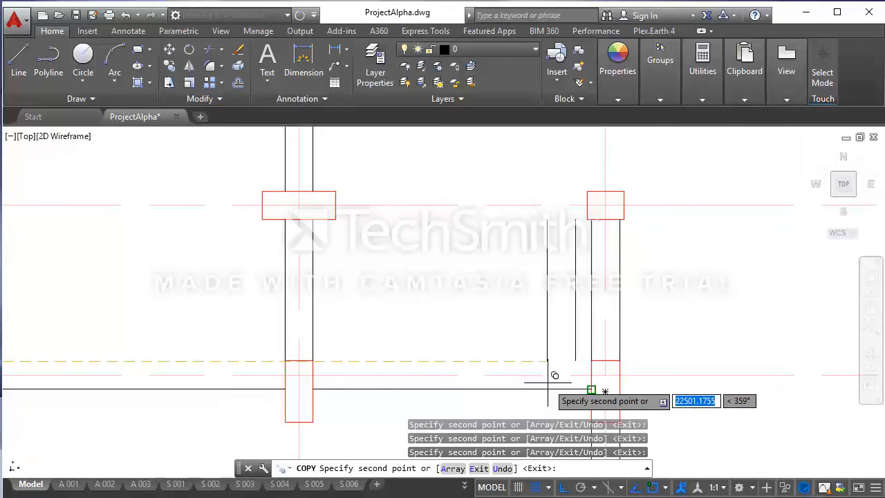
scroll(605, 387, "down", 8)
key("Escape")
mouse_move(498, 393)
middle_mouse_down()
mouse_move(504, 306)
mouse_move(537, 306)
middle_mouse_up()
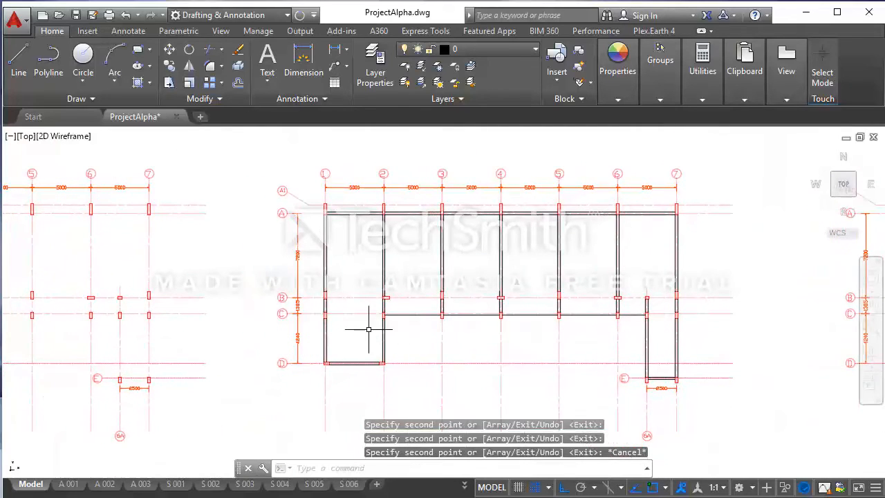
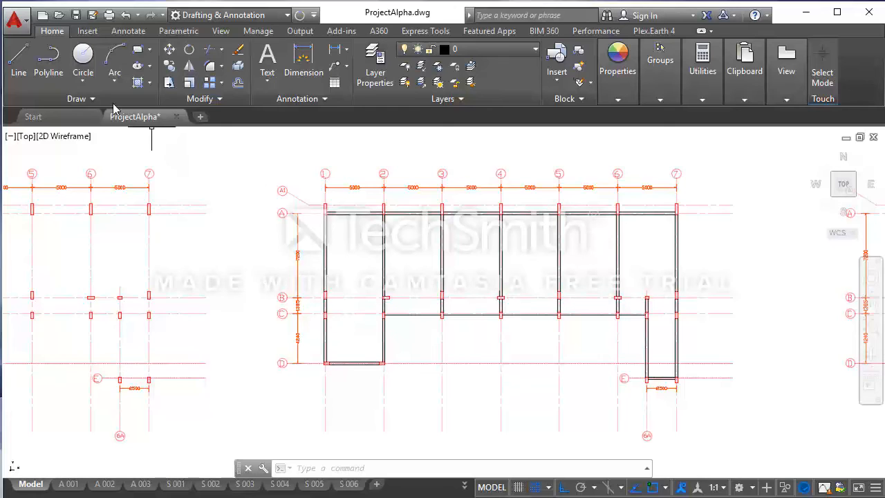
- Draw the lower beam line along axis B from the axis 1 column's bottom corner to the axis 2 column
left_click(19, 59)
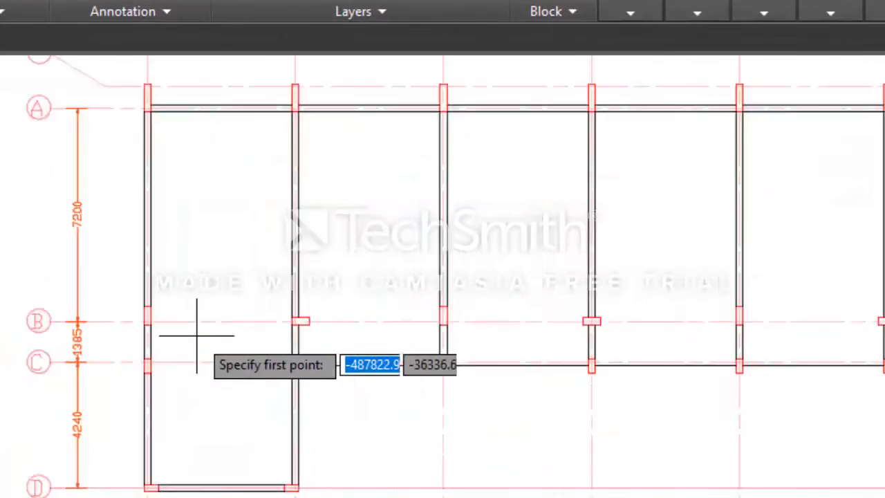
scroll(197, 336, "up", 2)
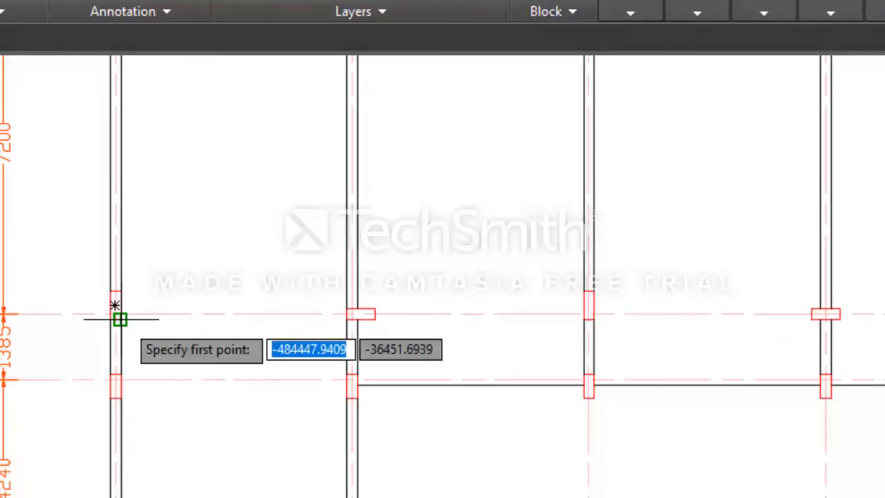
scroll(120, 320, "up", 3)
left_click(115, 316)
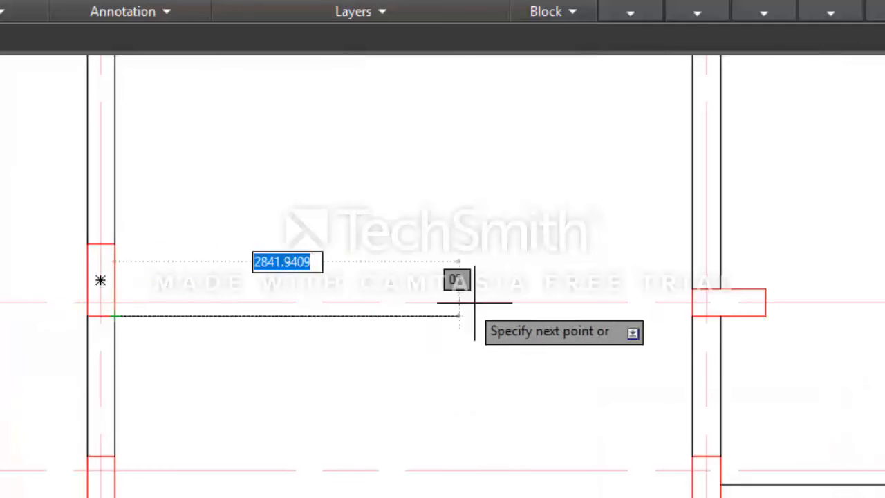
left_click(692, 316)
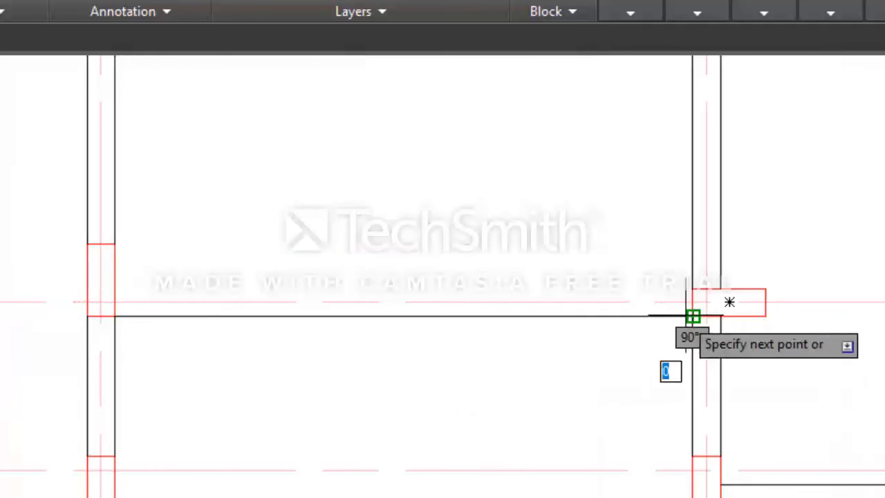
key("Escape")
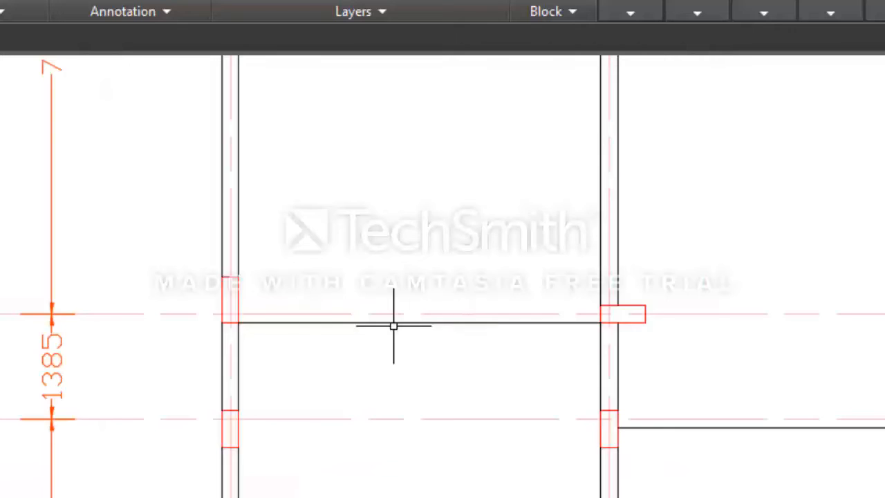
- Draw the lower axis B beam line from the axis 2 column's bottom right corner to the axis 3 column
scroll(288, 327, "down", 2)
type("l")
key("Return")
scroll(443, 330, "up", 2)
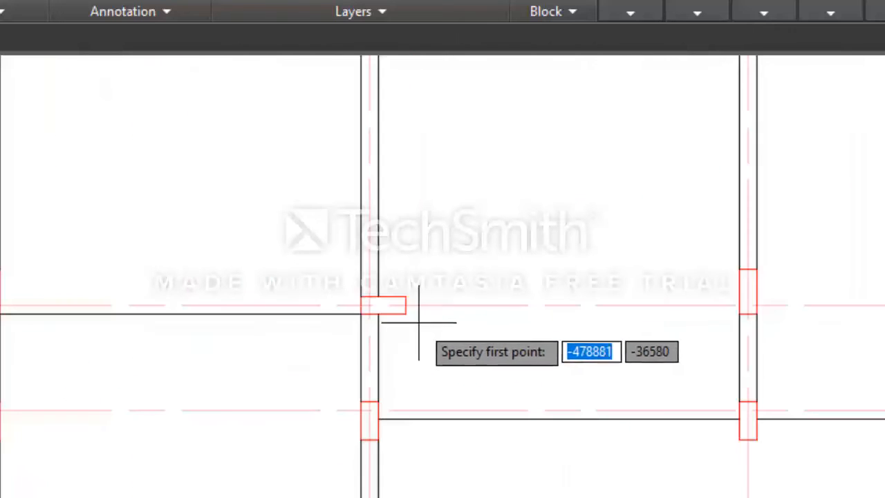
left_click(404, 310)
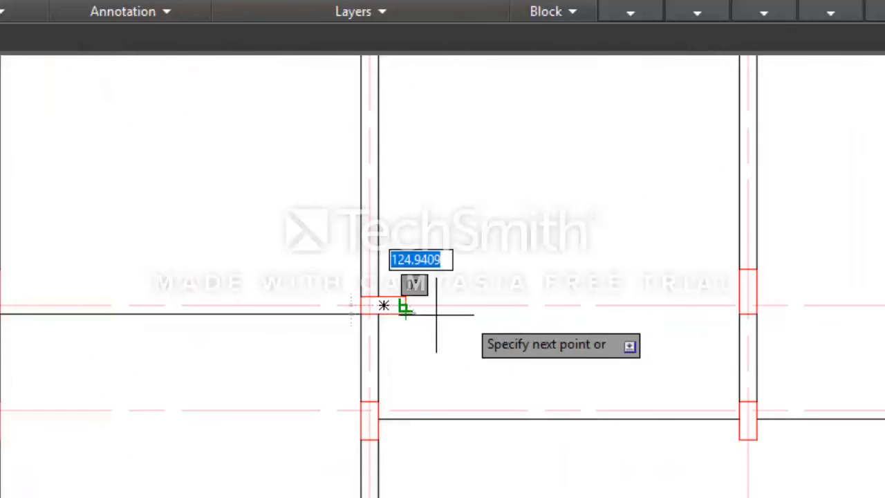
left_click(740, 313)
key("Return")
scroll(295, 326, "down", 3)
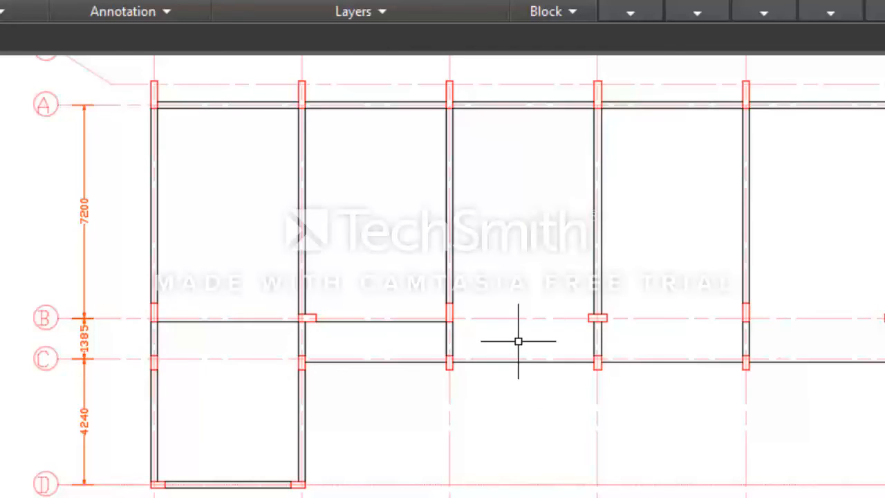
- Draw the lower axis B beam line from the axis 3 column's bottom right corner to the axis 4 column
key("Return")
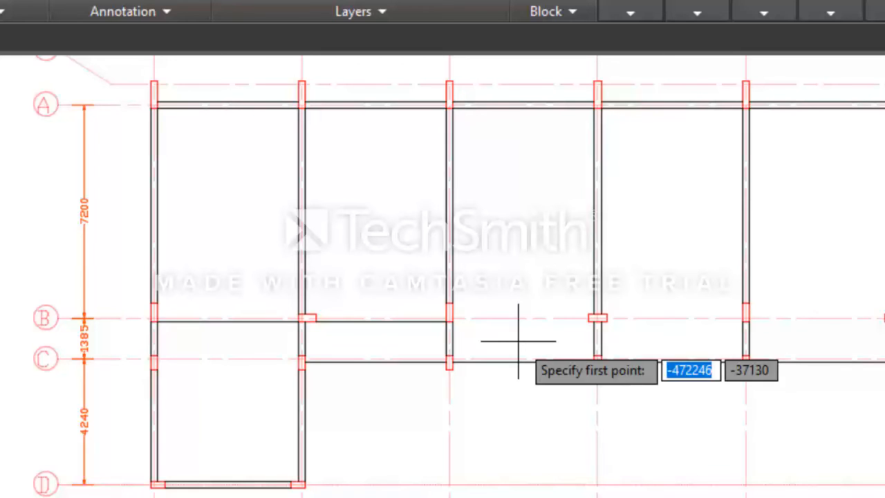
scroll(470, 336, "up", 4)
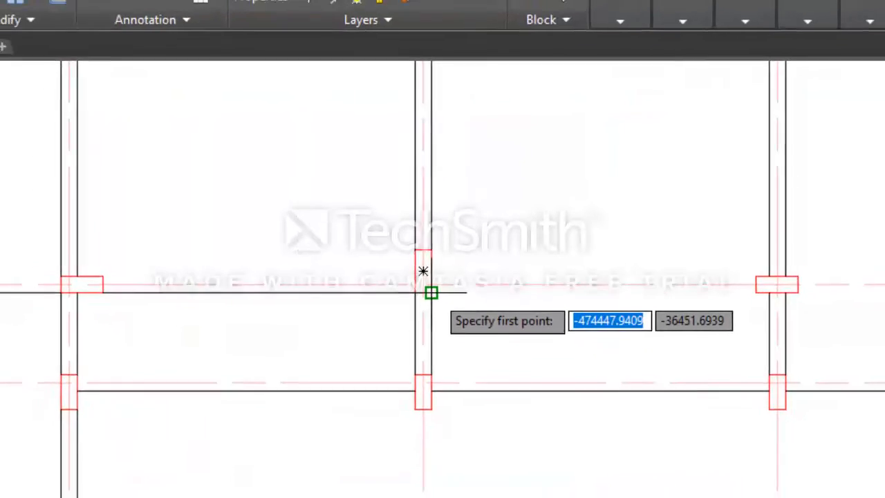
left_click(431, 293)
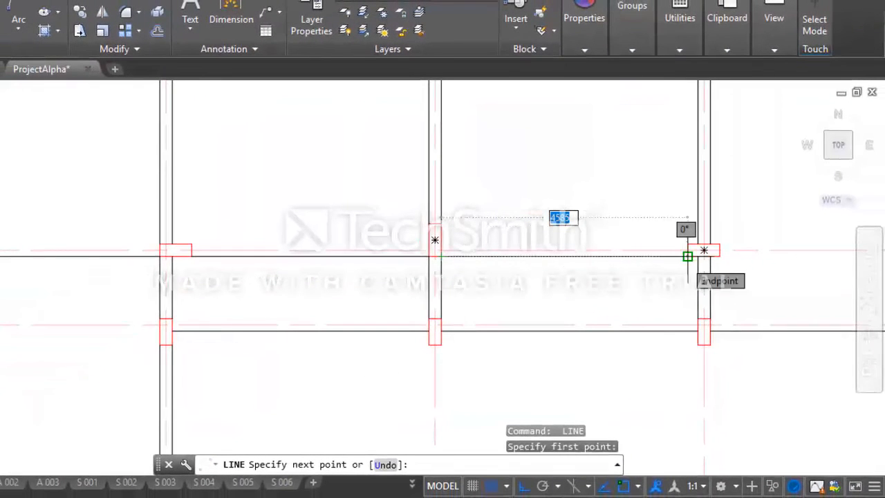
left_click(688, 256)
key("Return")
- Draw the lower axis B beam line from the axis 4 column's bottom right corner to the axis 5 column
scroll(395, 273, "down", 3)
key("Return")
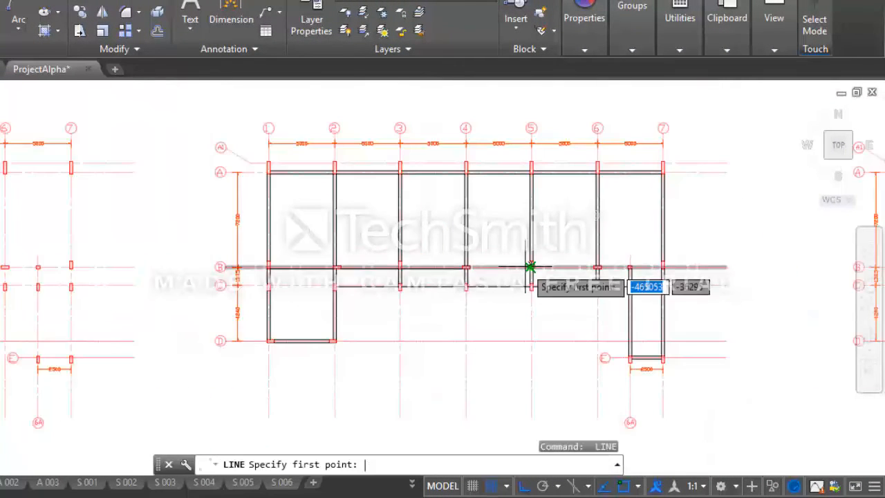
scroll(529, 266, "up", 4)
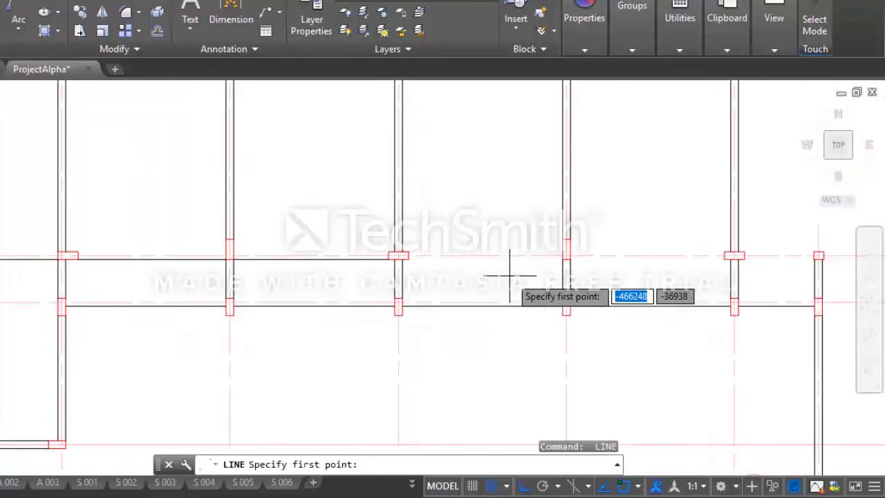
scroll(408, 258, "up", 4)
left_click(401, 251)
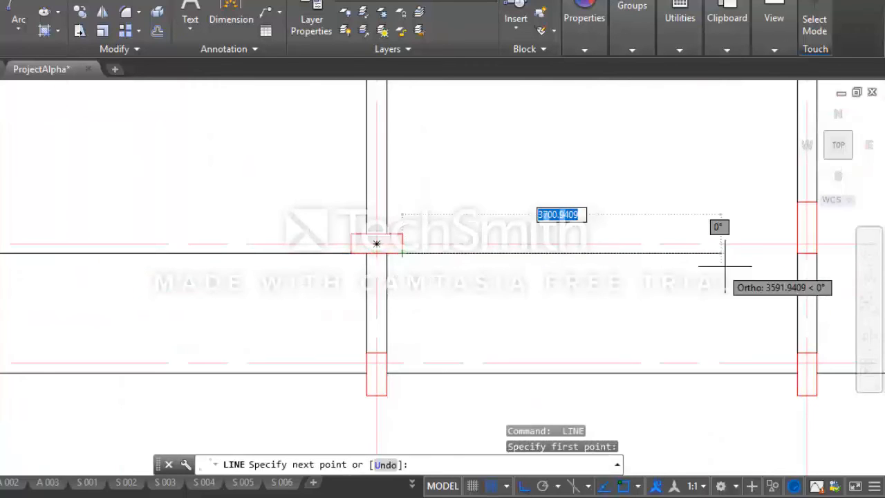
left_click(796, 251)
key("Return")
- Draw the lower axis B beam line from the axis 5 column's bottom right corner to the axis 6 column
scroll(602, 276, "down", 4)
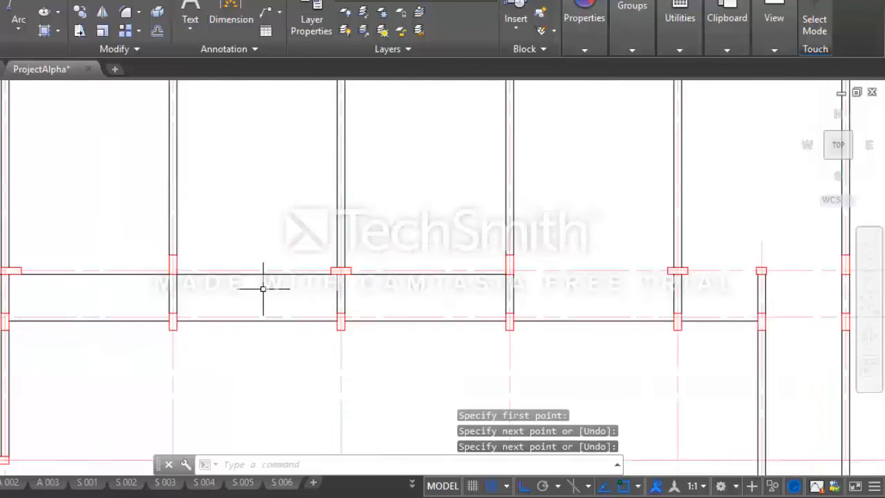
scroll(263, 289, "down", 2)
key("Return")
scroll(415, 287, "up", 4)
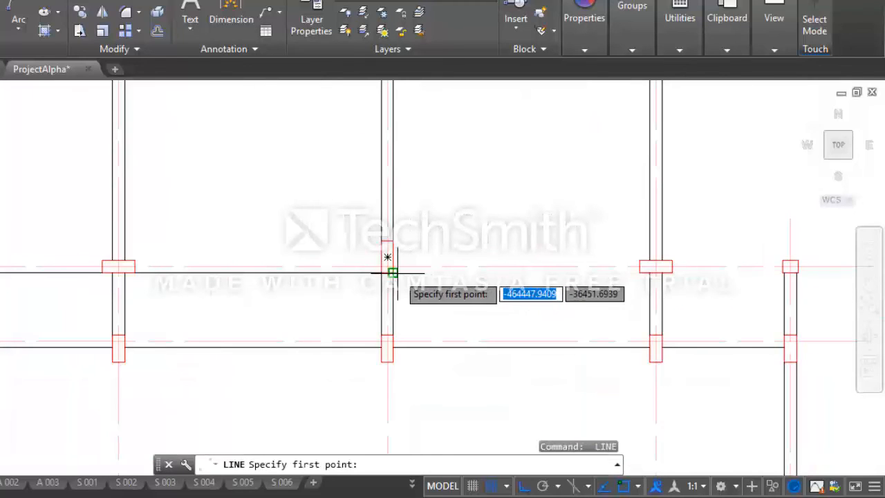
left_click(387, 258)
left_click(652, 270)
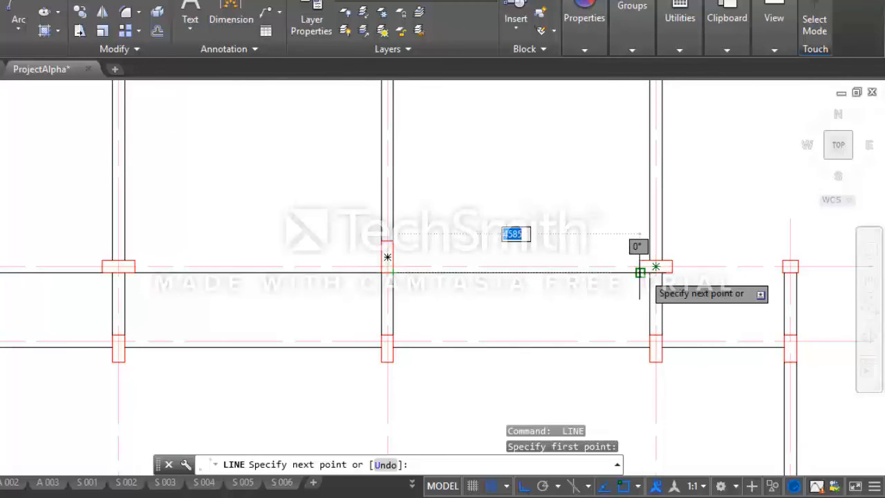
key("Return")
- Draw the lower axis B beam line from the axis 6 column's bottom right corner to the beam edge at axis 6A
scroll(455, 282, "down", 4)
key("Return")
scroll(474, 286, "up", 4)
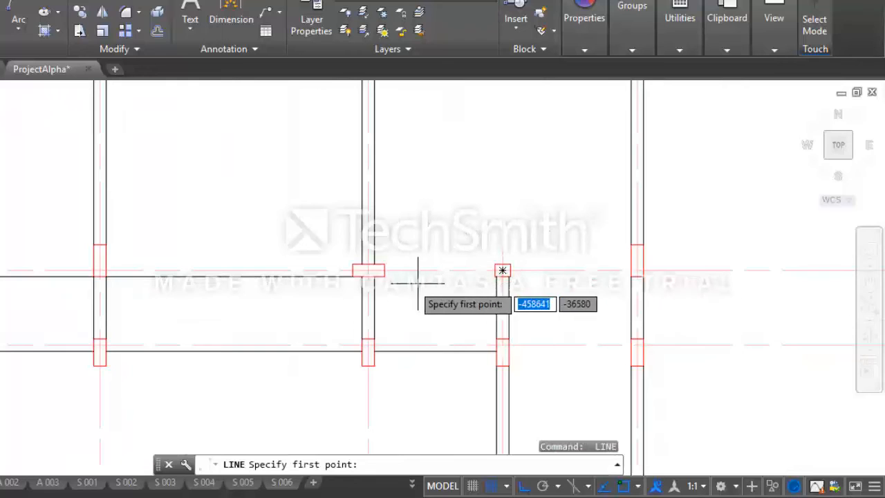
left_click(384, 277)
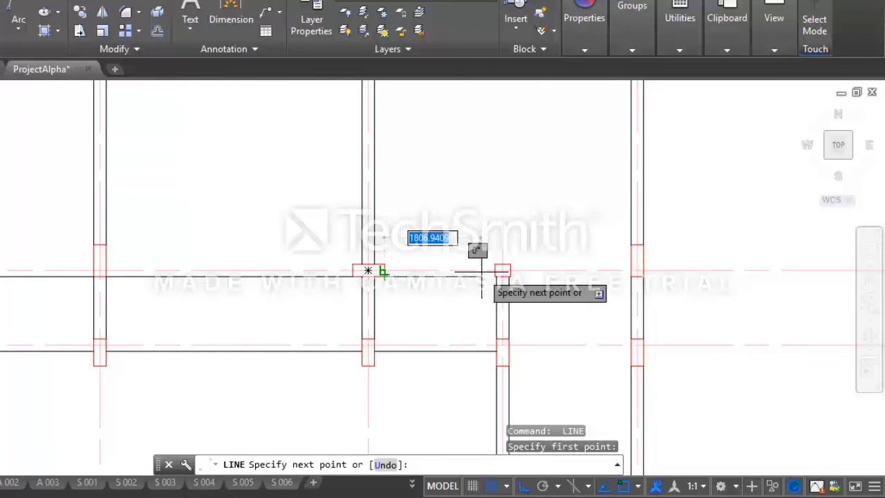
scroll(495, 277, "up", 3)
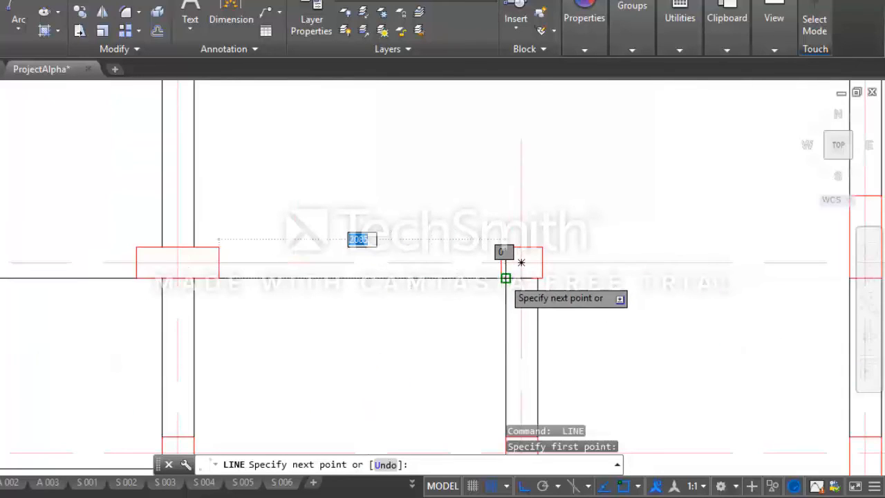
left_click(501, 278)
key("Return")
- Draw the lower axis B beam line from the axis 6A column's bottom right corner to the axis 7 column
scroll(415, 284, "down", 4)
key("Return")
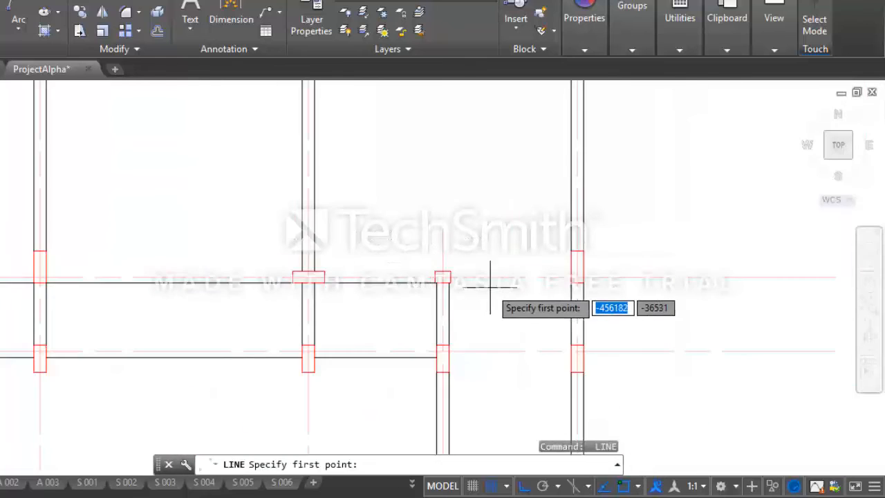
scroll(425, 279, "up", 4)
left_click(388, 279)
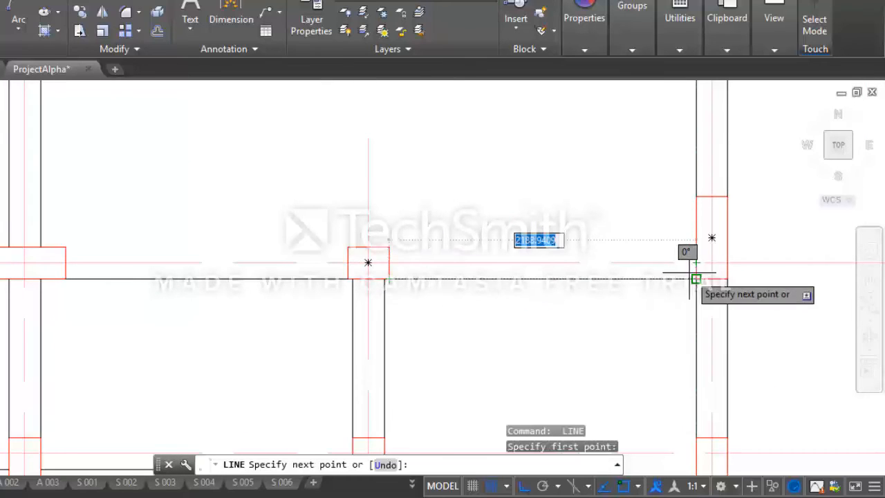
key("Escape")
scroll(632, 288, "down", 5)
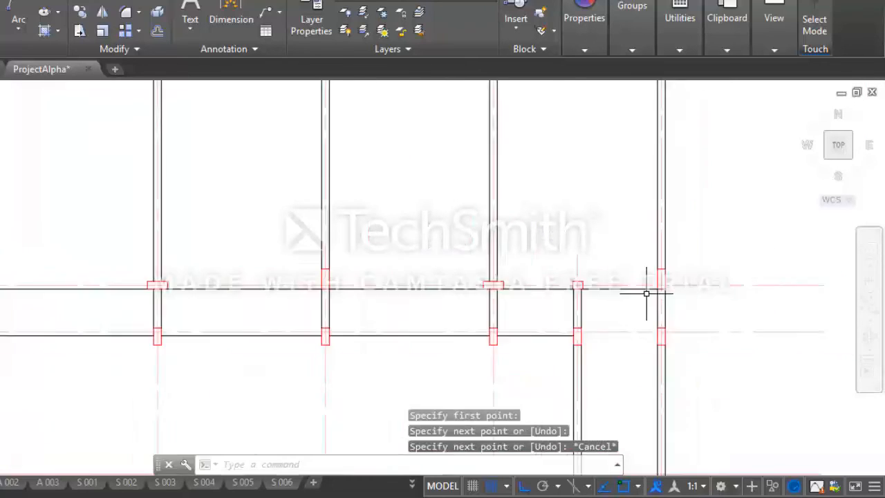
scroll(316, 295, "up", 4)
scroll(293, 295, "down", 4)
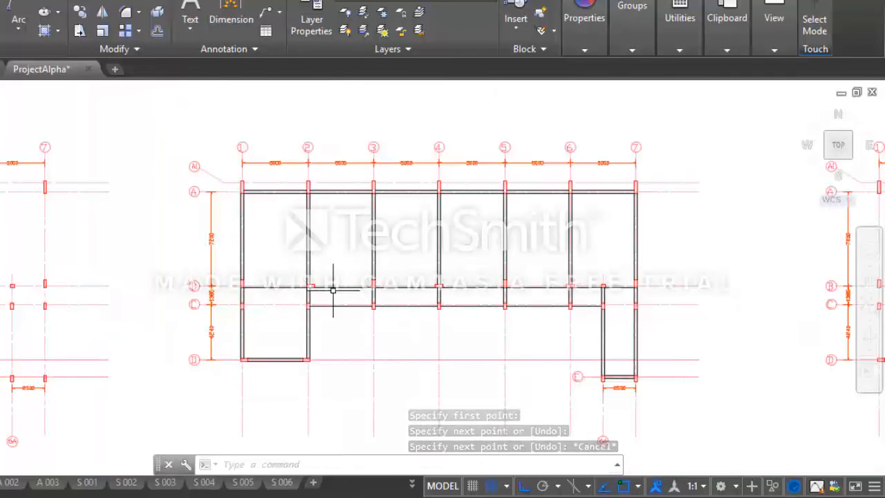
- Copy all lower axis B beam lines between axes 1 and 7 upward by 230 mm to form the beams' upper edges
scroll(299, 288, "up", 2)
left_click(297, 288)
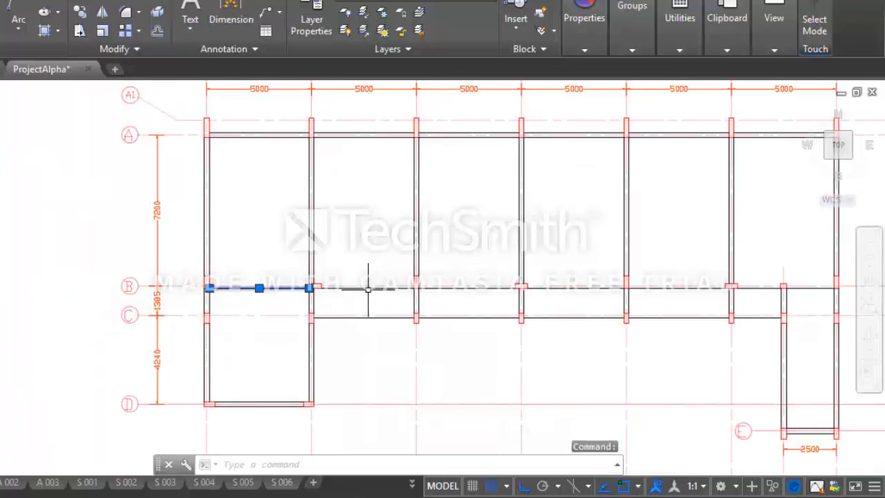
left_click(404, 288)
left_click(501, 288)
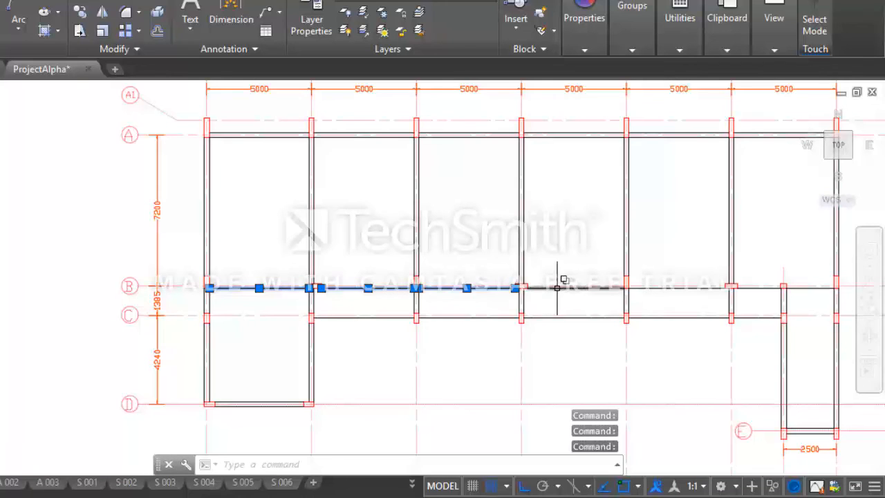
left_click(557, 288)
left_click(677, 288)
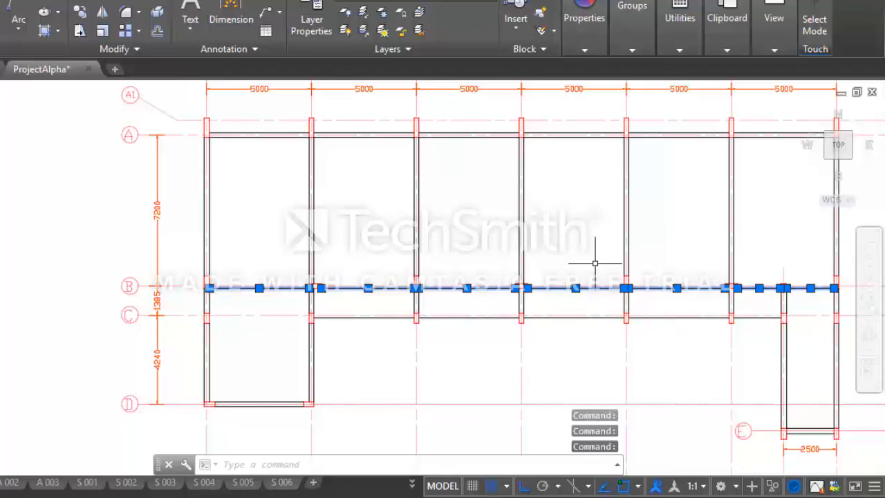
left_click(82, 13)
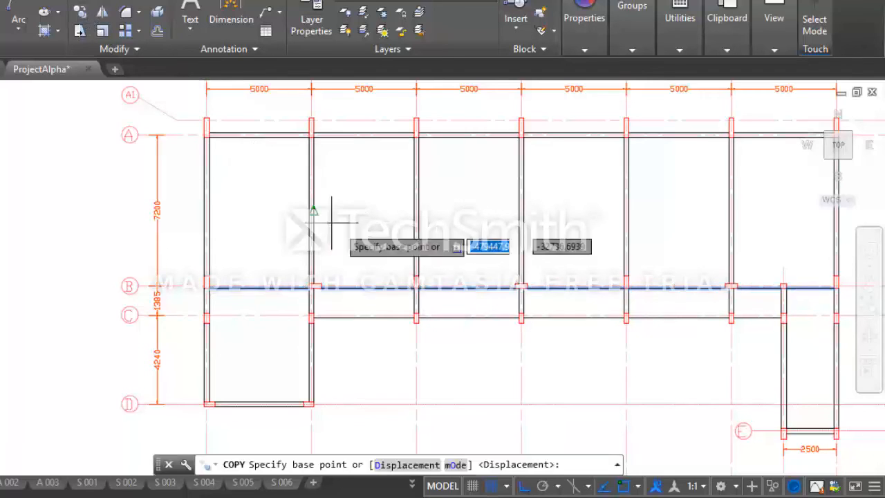
left_click(451, 247)
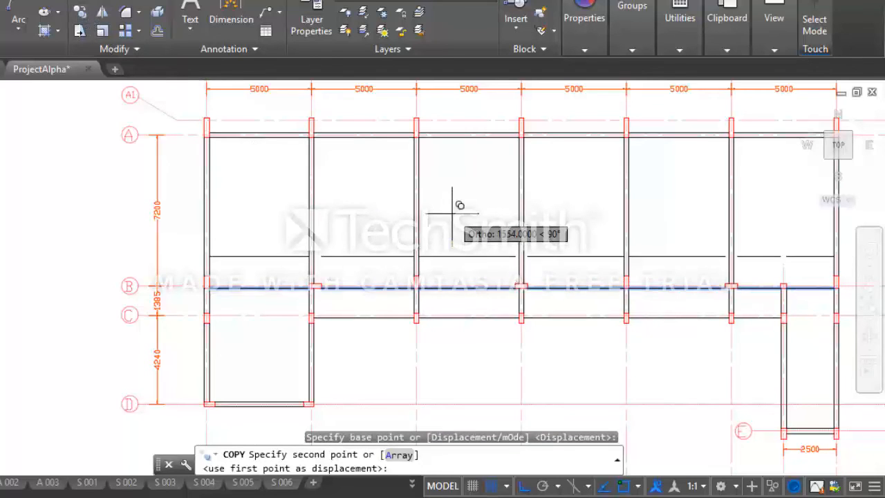
type("2")
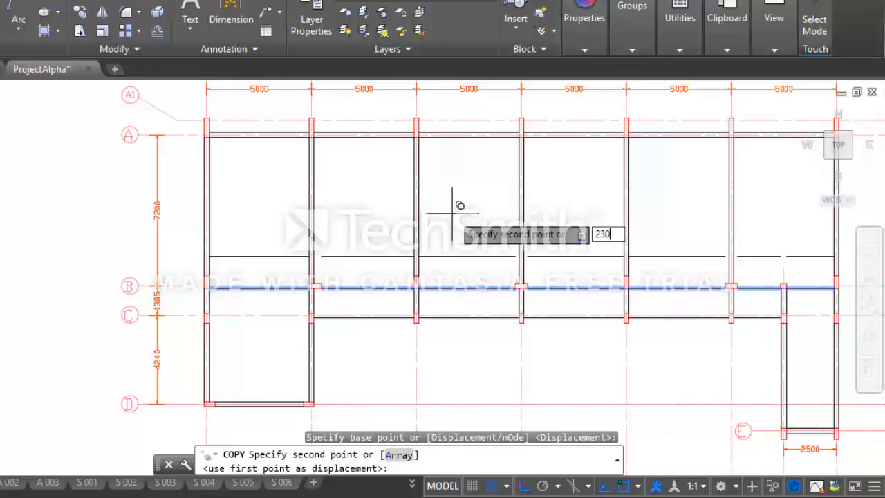
type("30")
key("Return")
key("Escape")
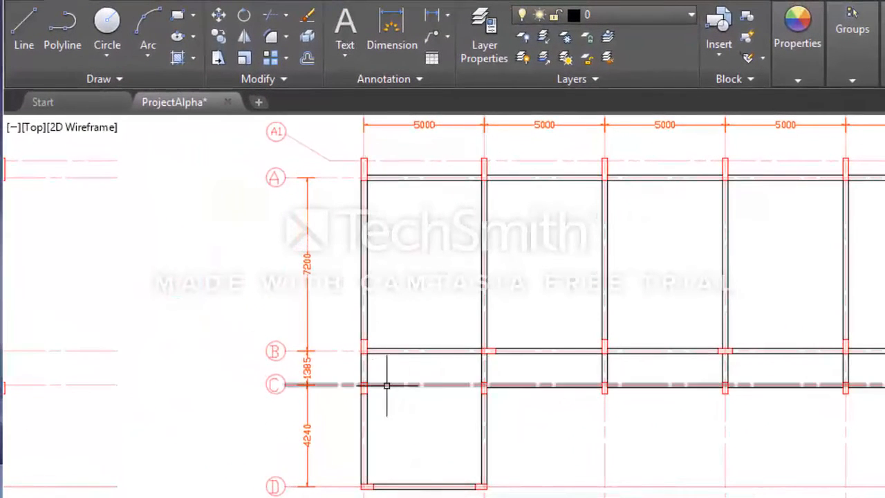
- Draw the upper axis C beam line from the axis 1 column's top right corner to the axis 2 column's top left corner
mouse_move(378, 387)
middle_mouse_down()
mouse_move(415, 427)
mouse_move(415, 440)
middle_mouse_up()
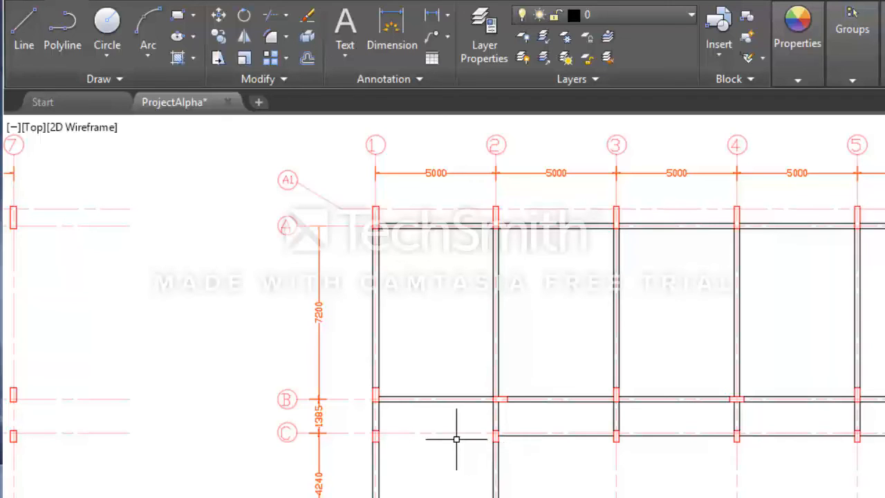
left_click(23, 27)
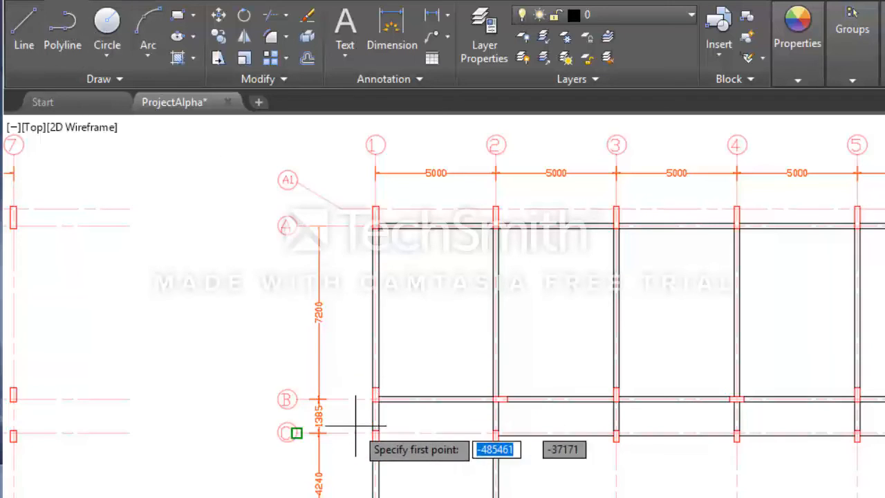
scroll(355, 427, "up", 6)
scroll(375, 435, "down", 3)
scroll(381, 401, "up", 3)
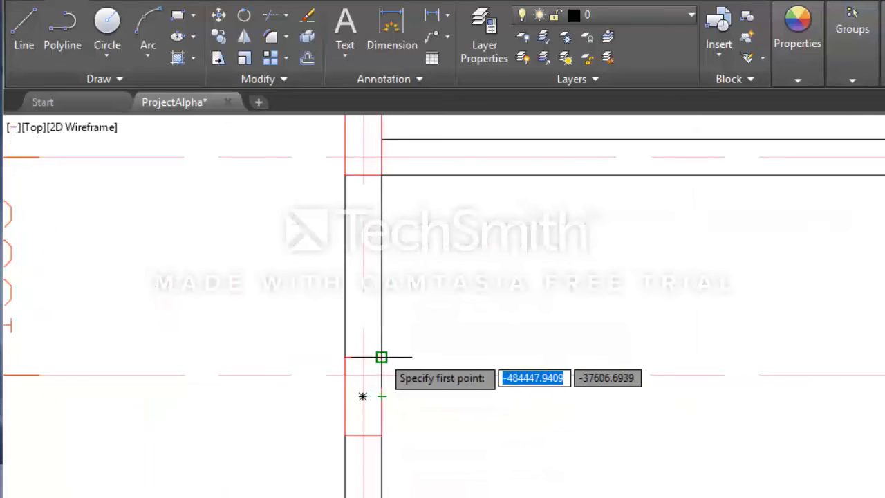
left_click(363, 396)
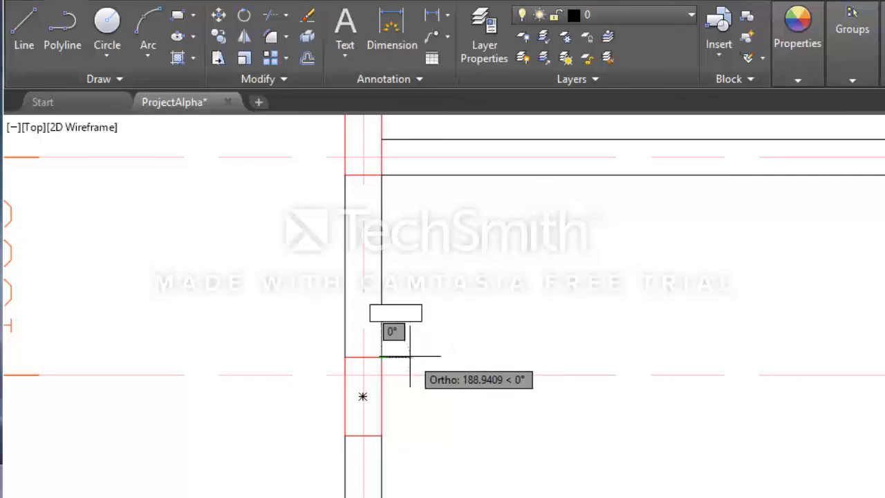
scroll(385, 364, "down", 3)
scroll(654, 388, "up", 3)
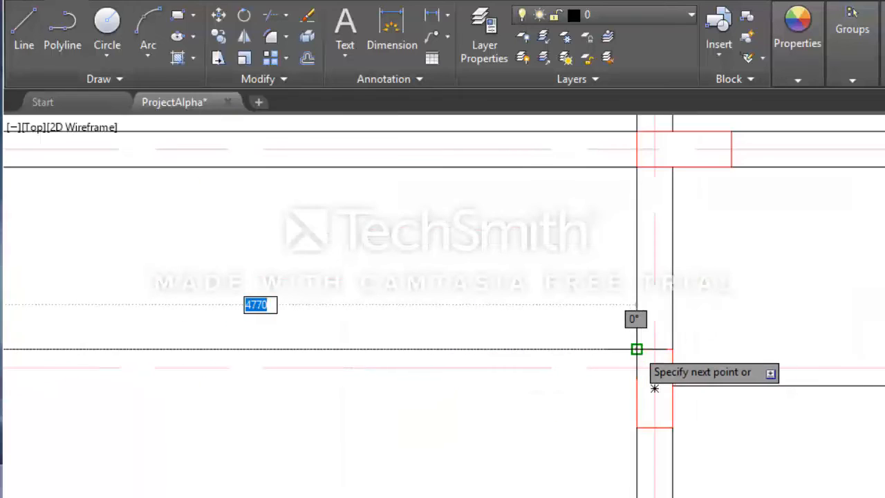
key("Escape")
scroll(764, 366, "down", 2)
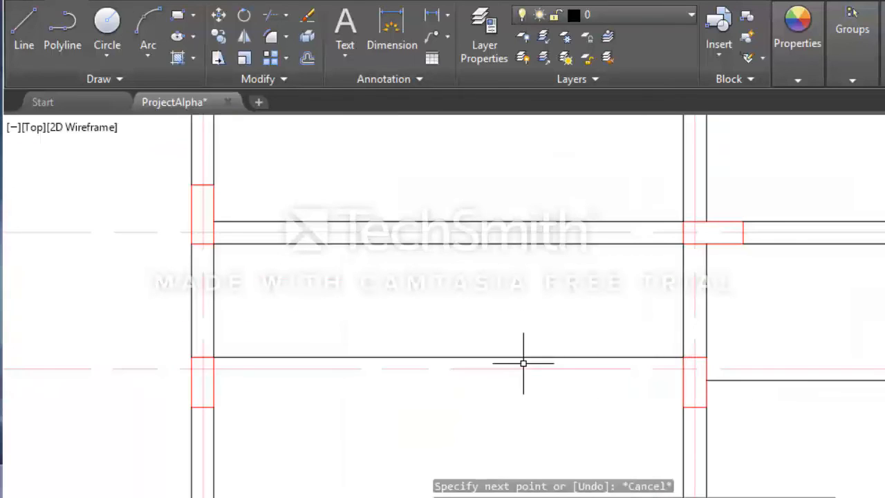
- Copy the upper axis C beam line between axes 1 and 2 downward by 230 mm to form the lower edge
left_click(479, 357)
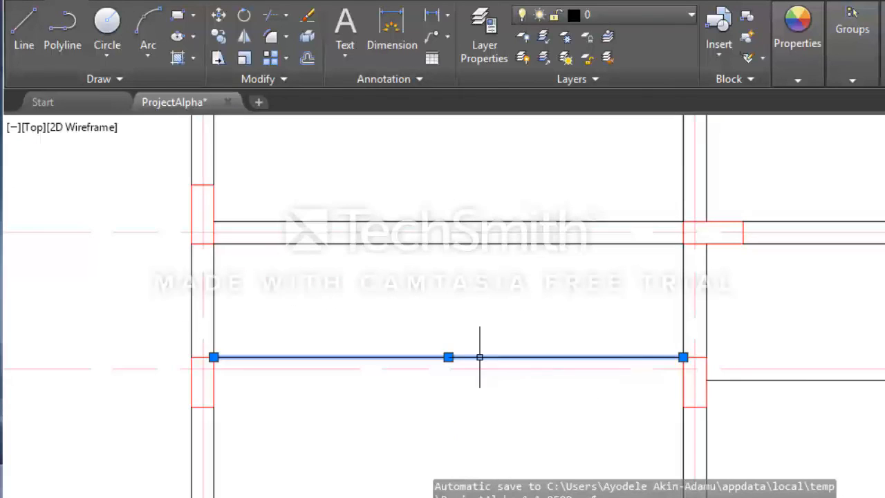
left_click(218, 39)
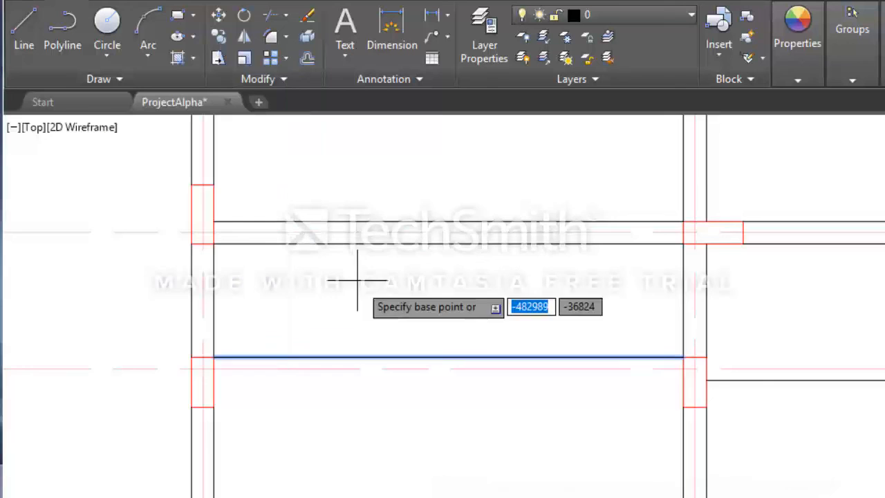
left_click(435, 272)
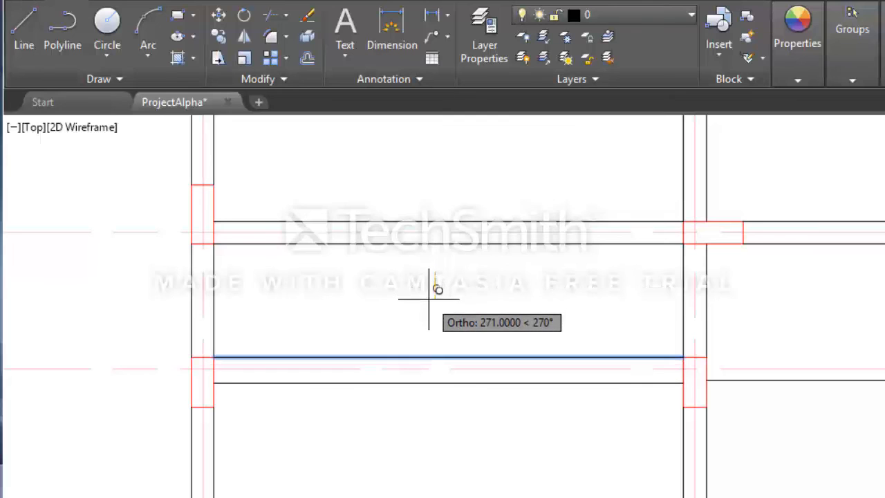
type("230")
key("Return")
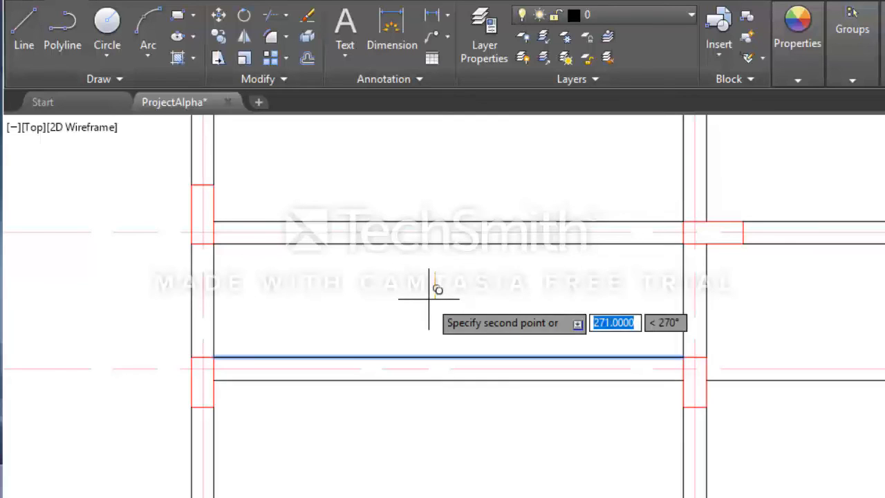
key("Escape")
scroll(475, 364, "down", 3)
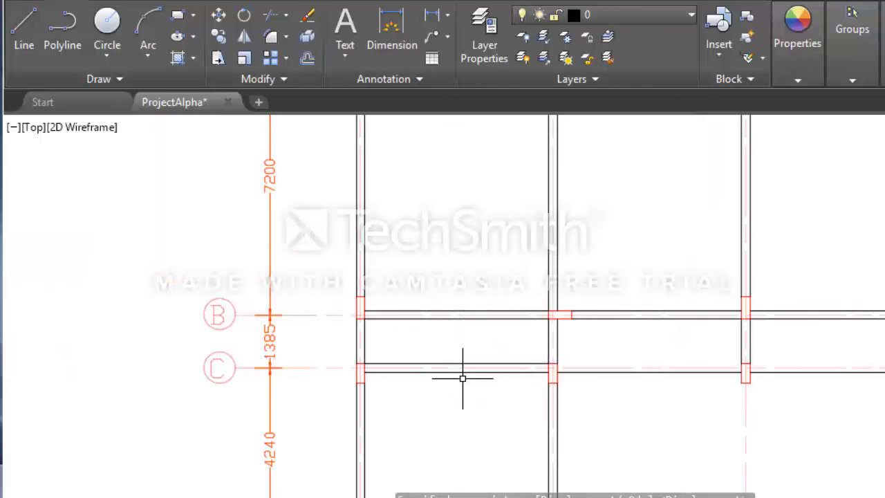
middle_click_drag(642, 421, 257, 353)
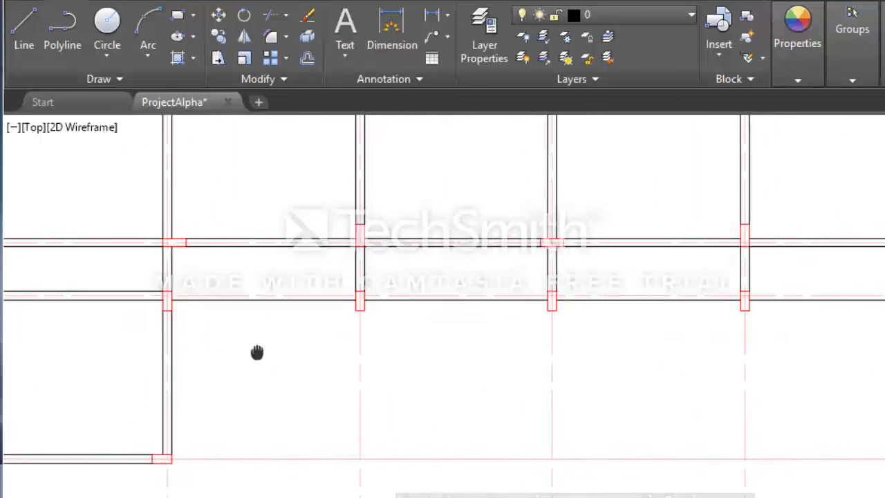
- Inspect the beam layout along axes B and C between axes 1 and 7 for missing beam lines
scroll(352, 410, "down", 2)
scroll(823, 354, "up", 2)
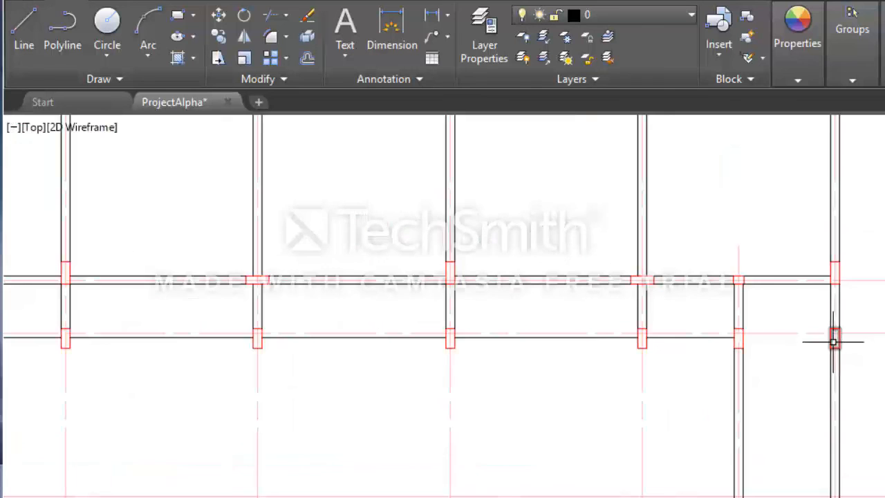
scroll(790, 332, "up", 2)
scroll(771, 349, "down", 4)
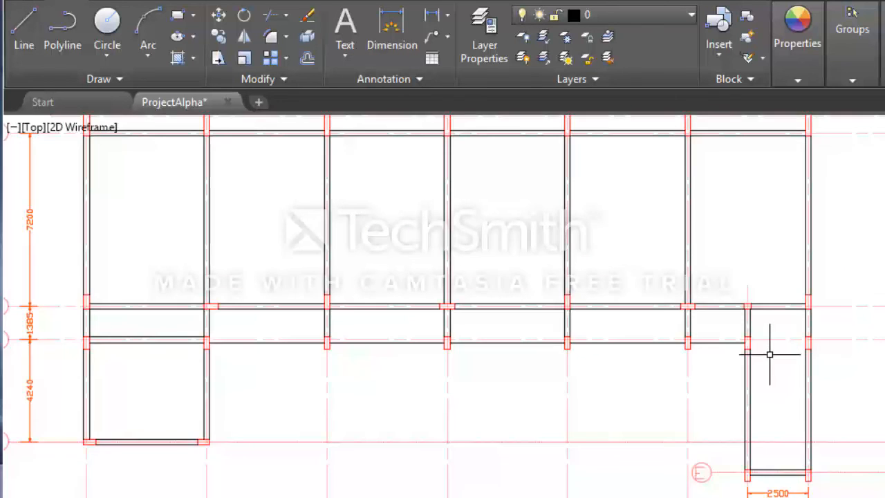
mouse_move(694, 355)
middle_mouse_down()
mouse_move(752, 367)
mouse_move(771, 387)
mouse_move(770, 415)
middle_mouse_up()
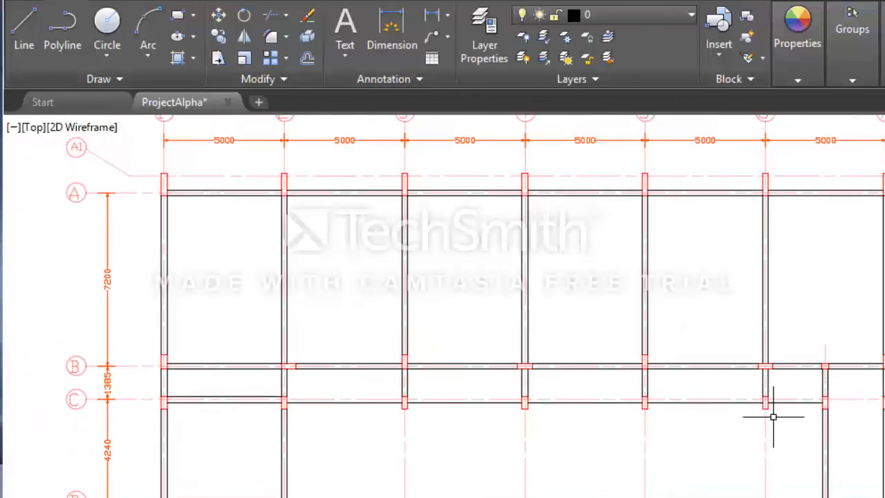
scroll(773, 416, "down", 2)
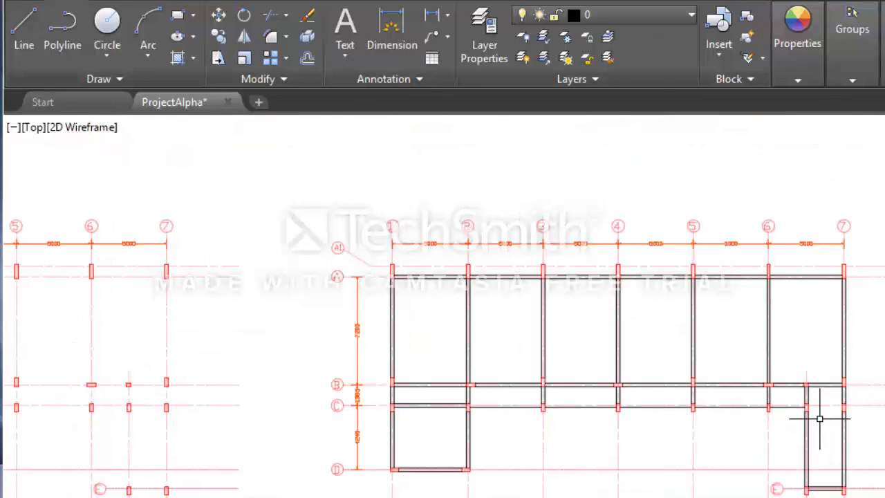
scroll(820, 418, "up", 2)
middle_click_drag(820, 415, 802, 336)
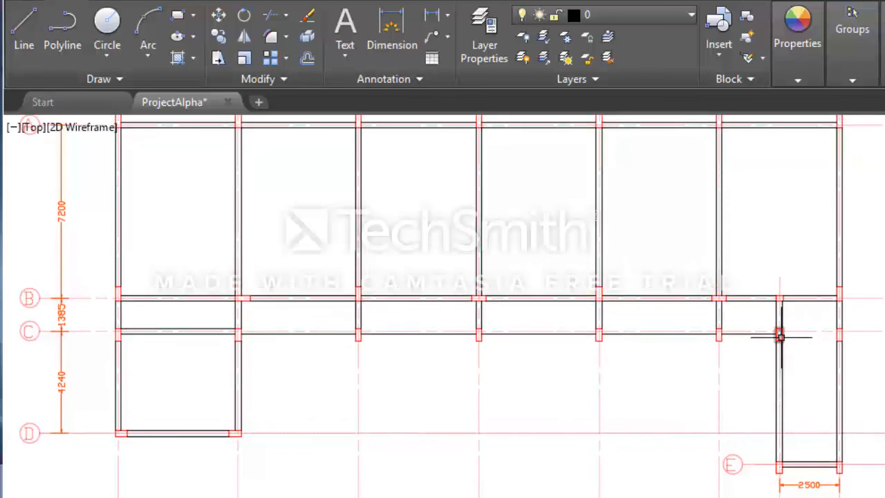
- Draw the upper axis C beam line from the axis 6A column's top right corner to the axis 7 column's top left corner
left_click(34, 36)
scroll(795, 346, "up", 3)
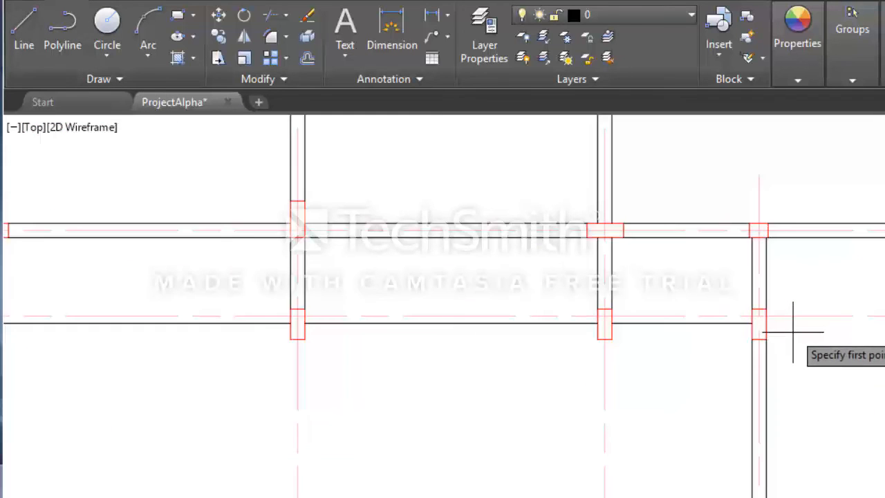
scroll(767, 307, "up", 3)
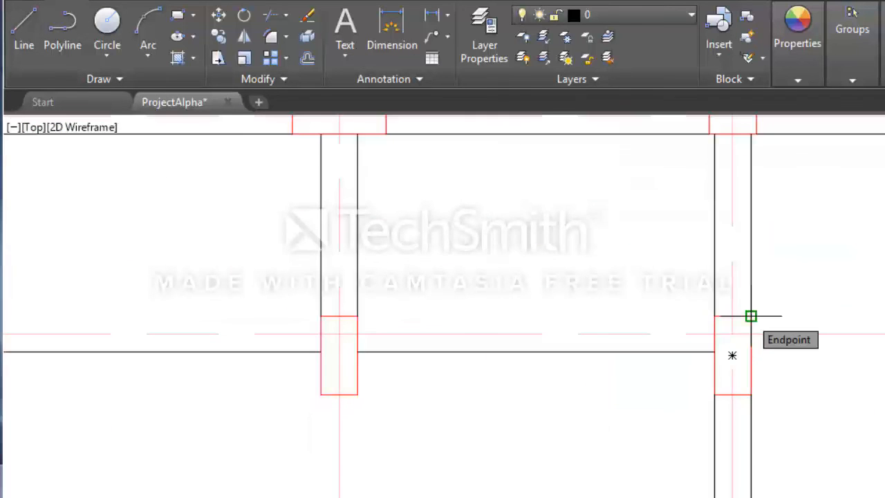
left_click(751, 316)
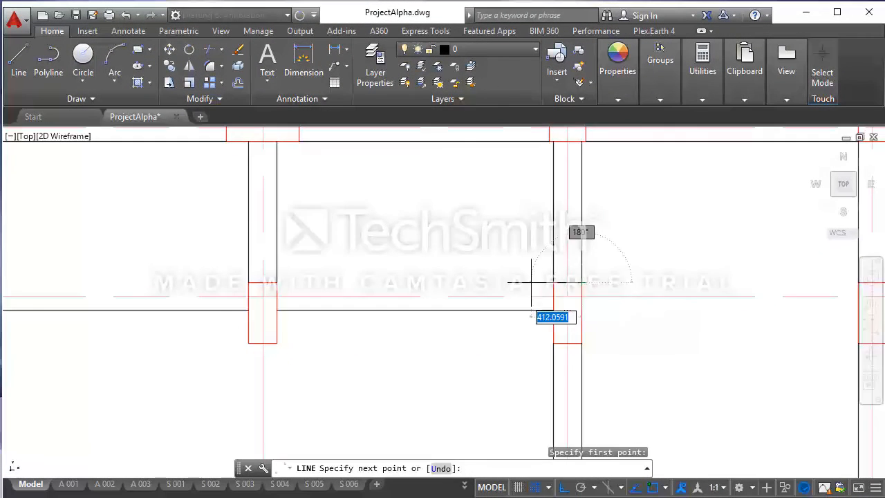
scroll(520, 291, "down", 2)
scroll(596, 295, "up", 2)
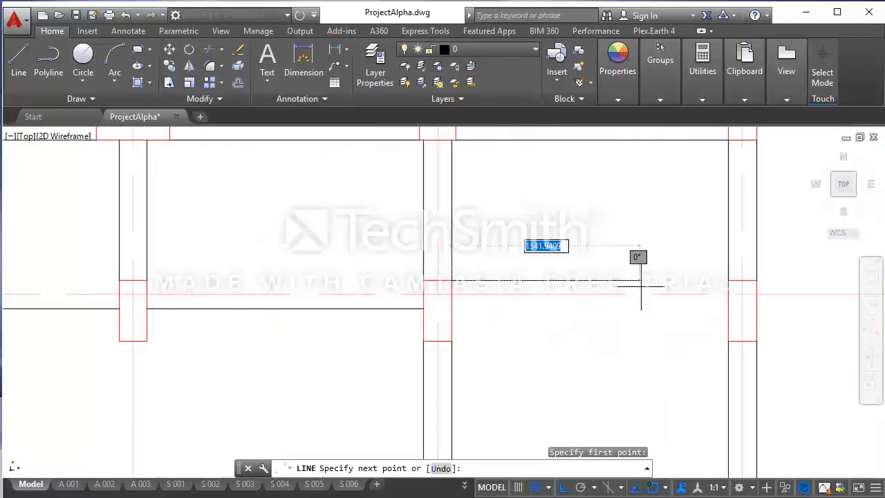
left_click(728, 280)
key("Escape")
- Copy the upper axis C beam line between axes 6A and 7 downward by 230 mm to form the lower edge
left_click(671, 282)
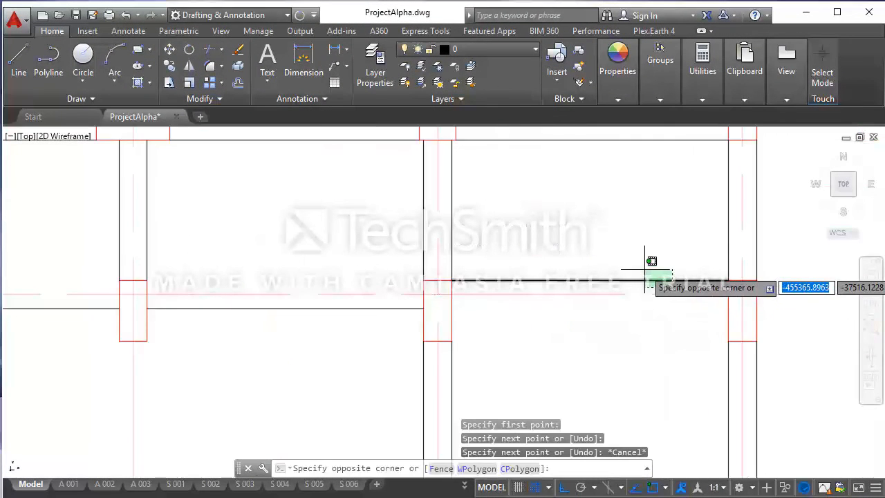
left_click(645, 270)
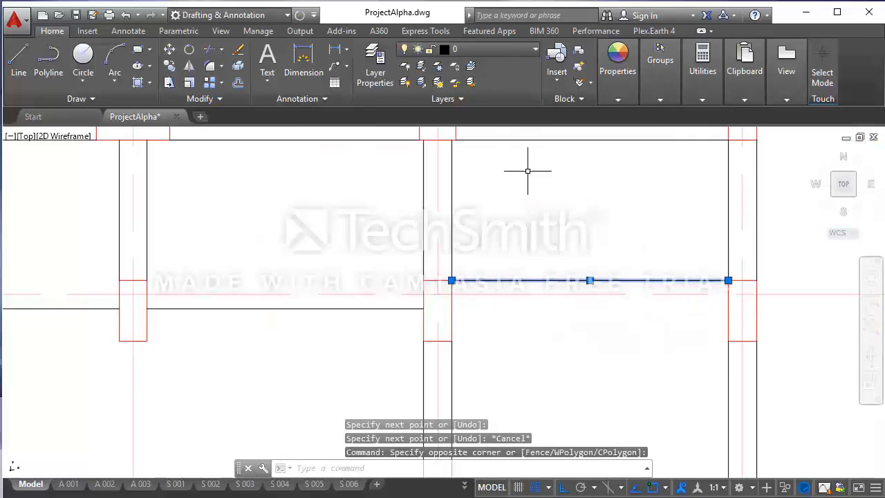
left_click(170, 65)
left_click(578, 182)
type("2")
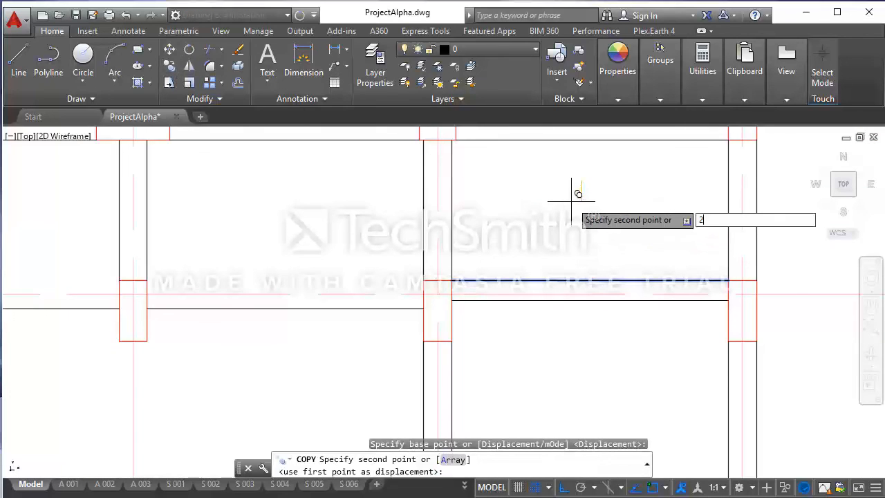
type("30")
key("Return")
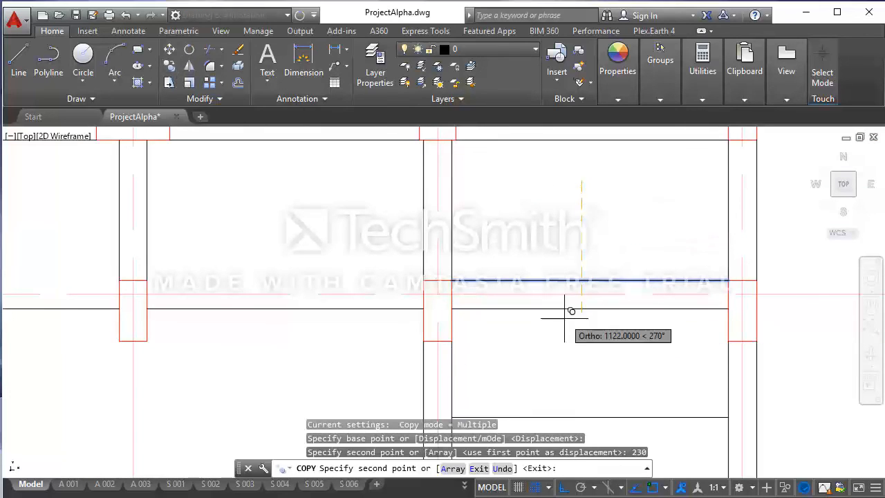
key("Escape")
scroll(573, 316, "down", 3)
scroll(574, 318, "down", 5)
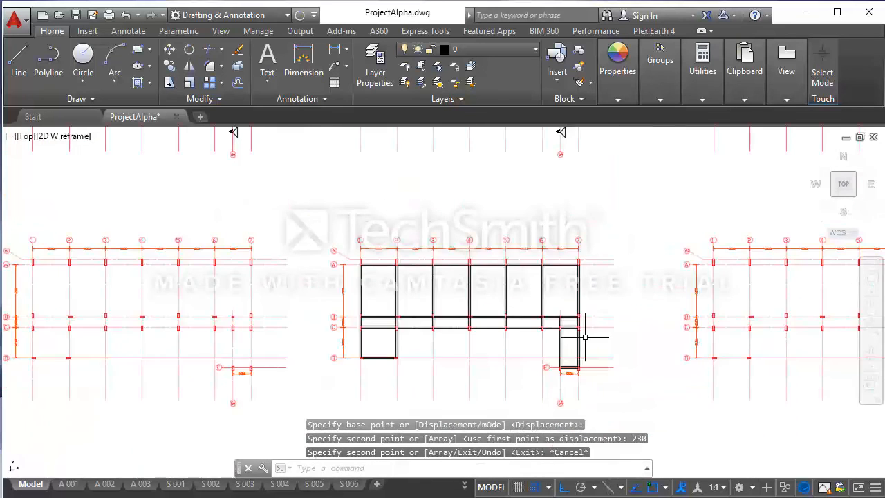
scroll(557, 339, "up", 2)
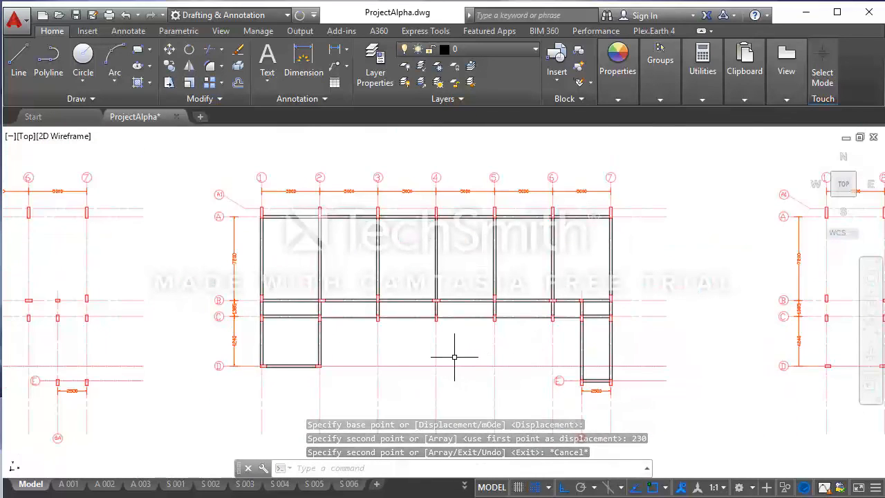